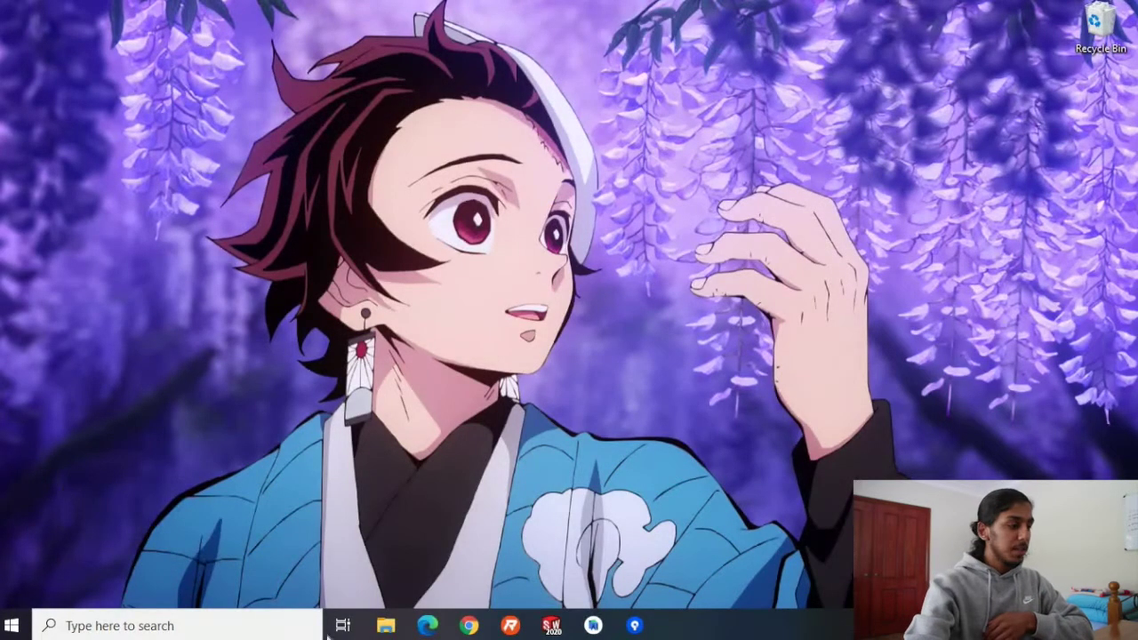
Launch SOLIDWORKS 2020 and create a new assembly document
left_click(551, 624)
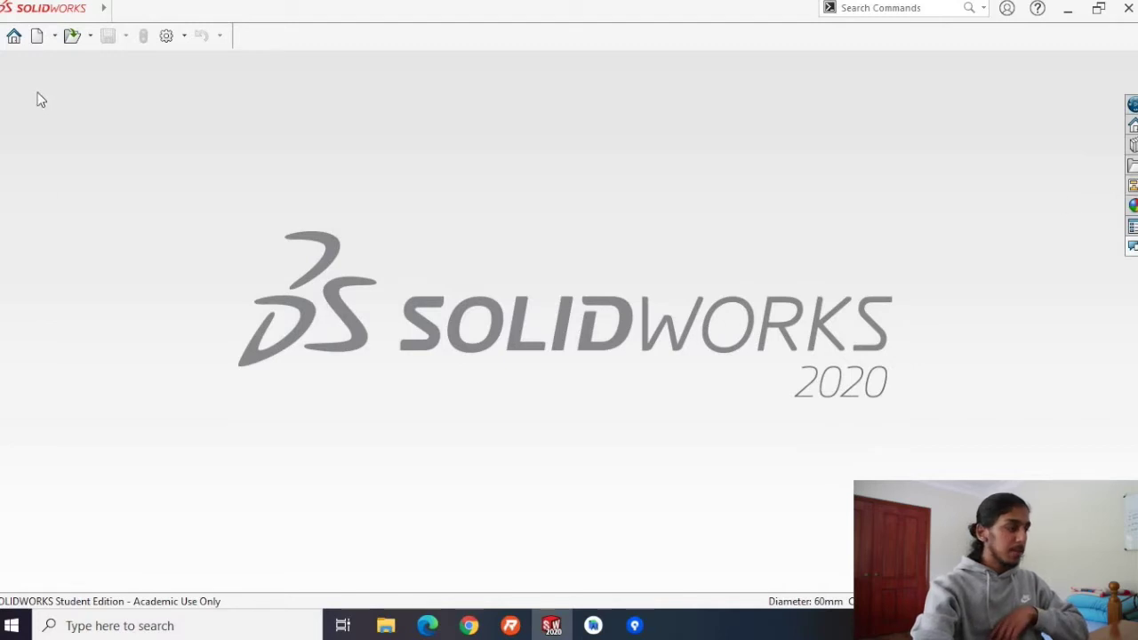
left_click(13, 36)
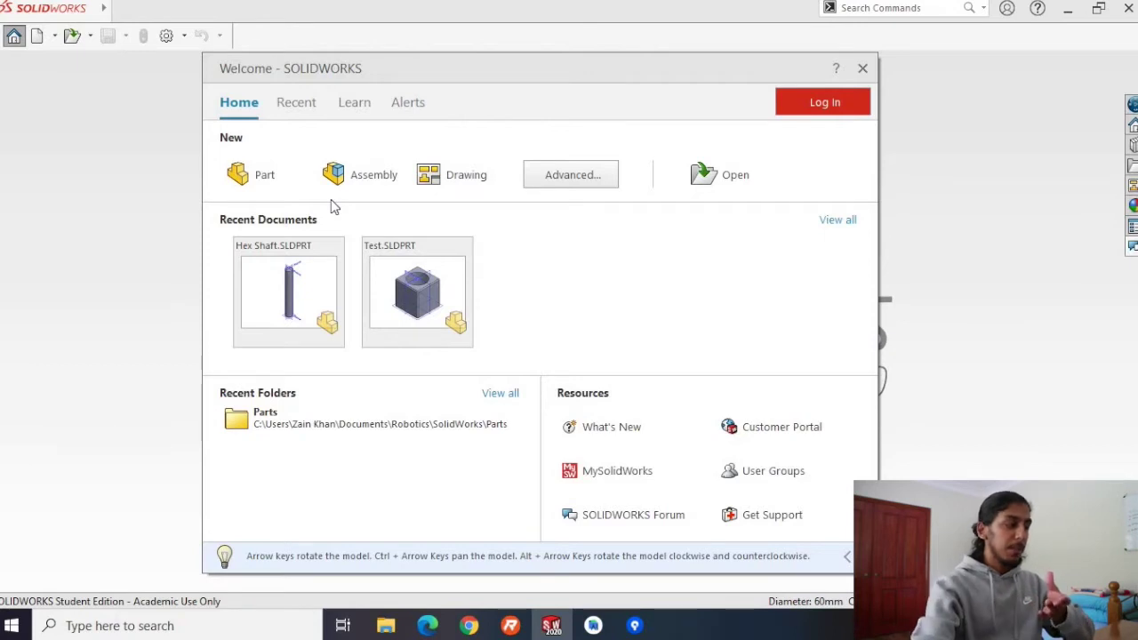
left_click(346, 167)
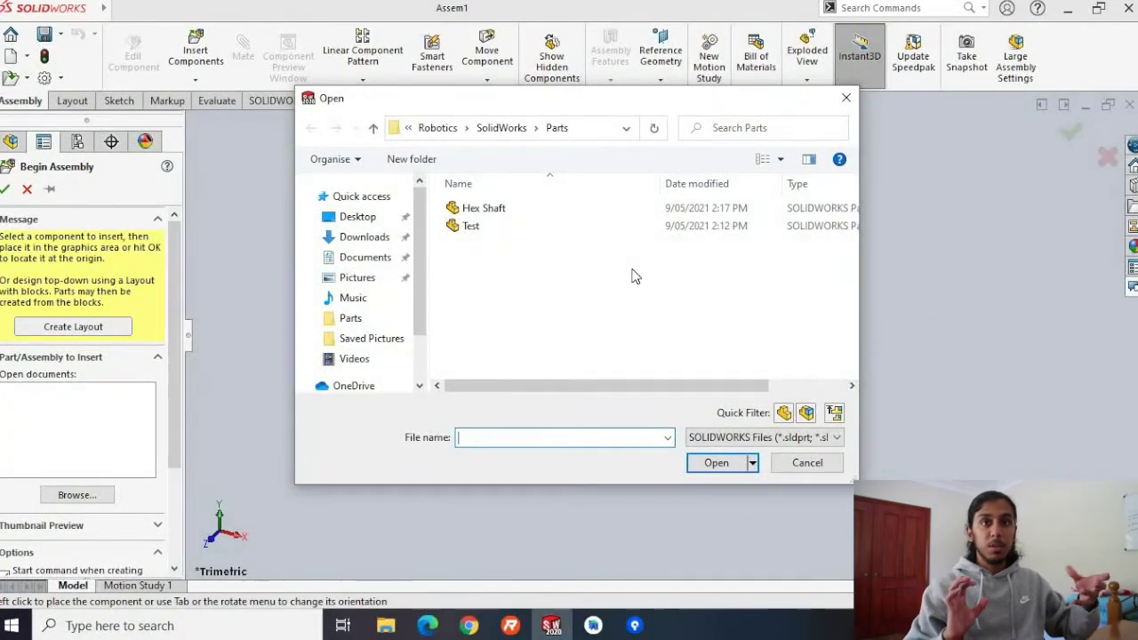
Insert the Test part from the Parts folder as the assembly's first component, placing it freely in the graphics area
left_click(457, 229)
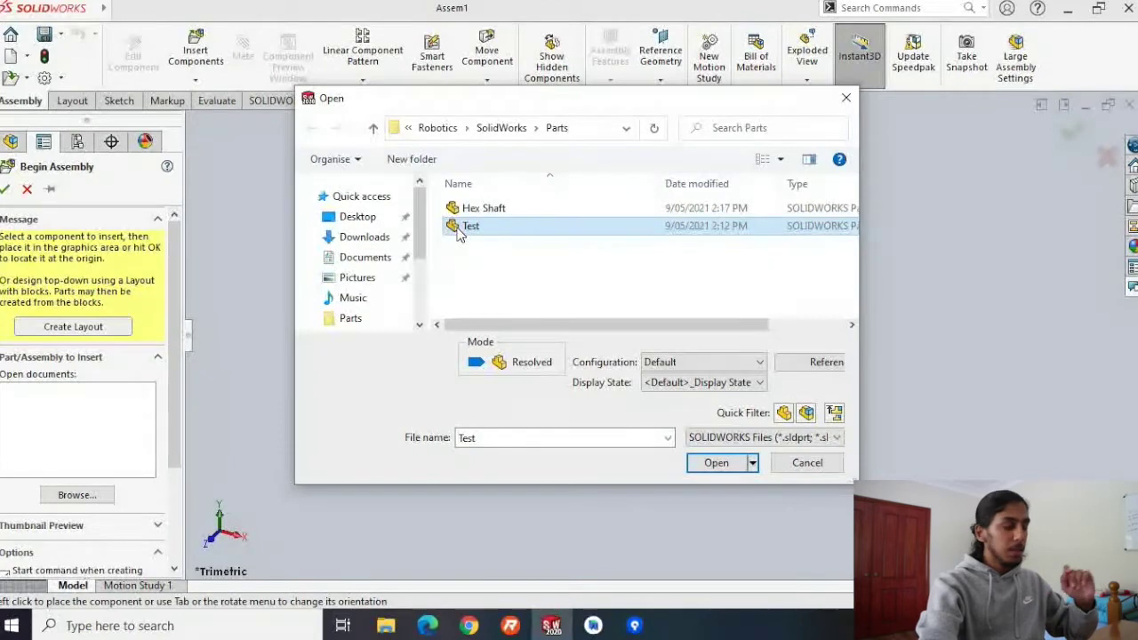
left_click(716, 464)
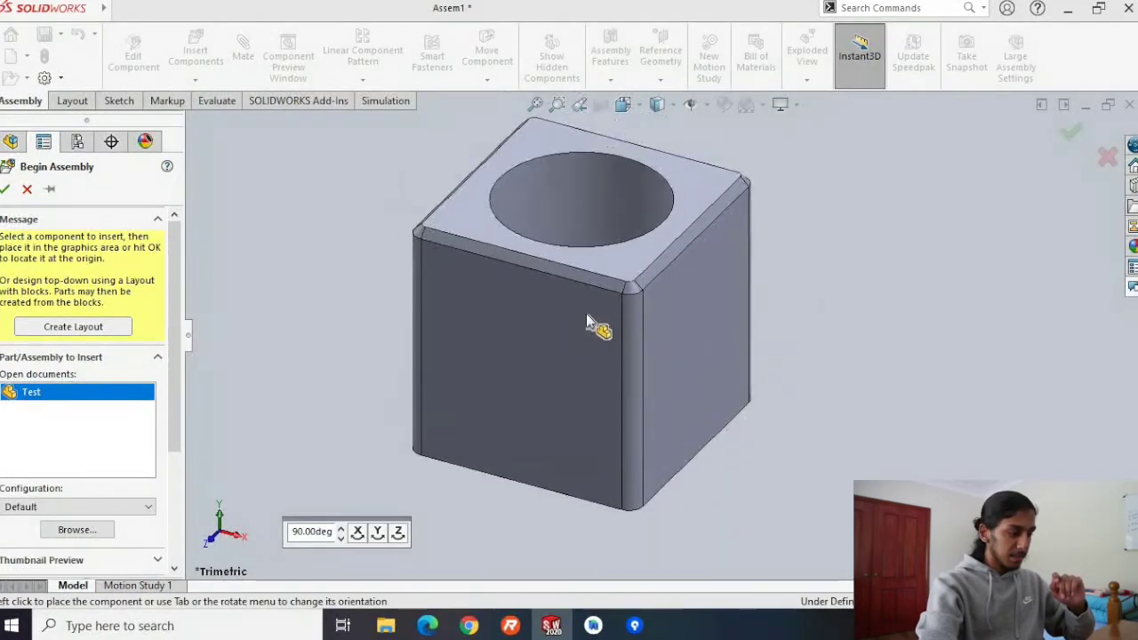
left_click(586, 313)
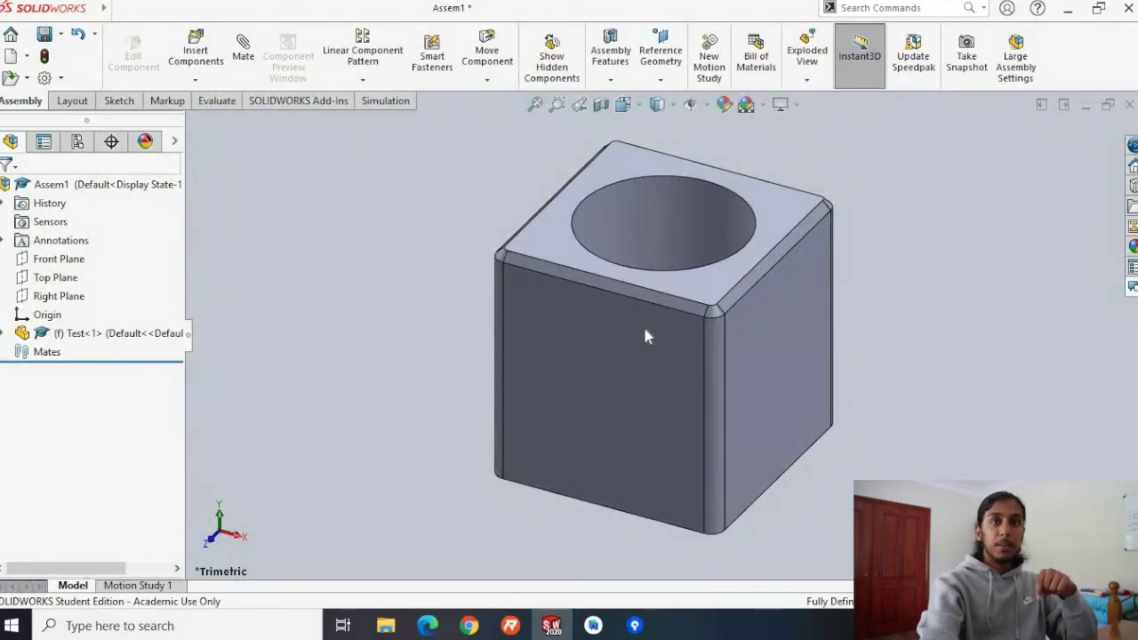
middle_click_drag(968, 353, 944, 341)
scroll(943, 340, "up", 6)
middle_click_drag(509, 370, 699, 255)
scroll(699, 254, "down", 3)
scroll(220, 276, "up", 2)
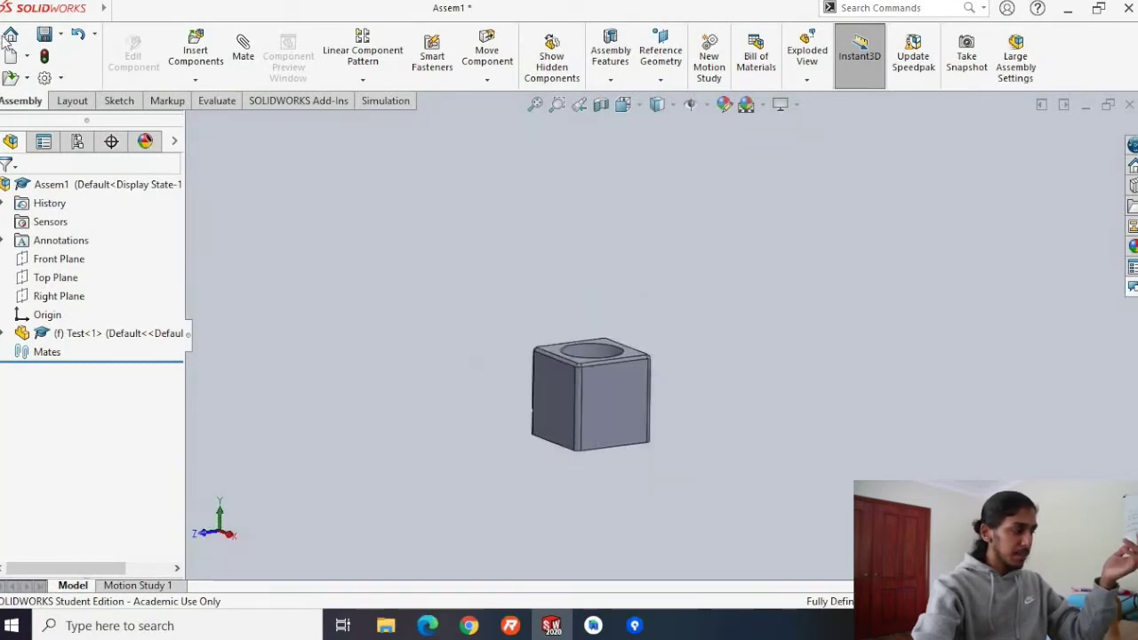
left_click(73, 100)
left_click(123, 102)
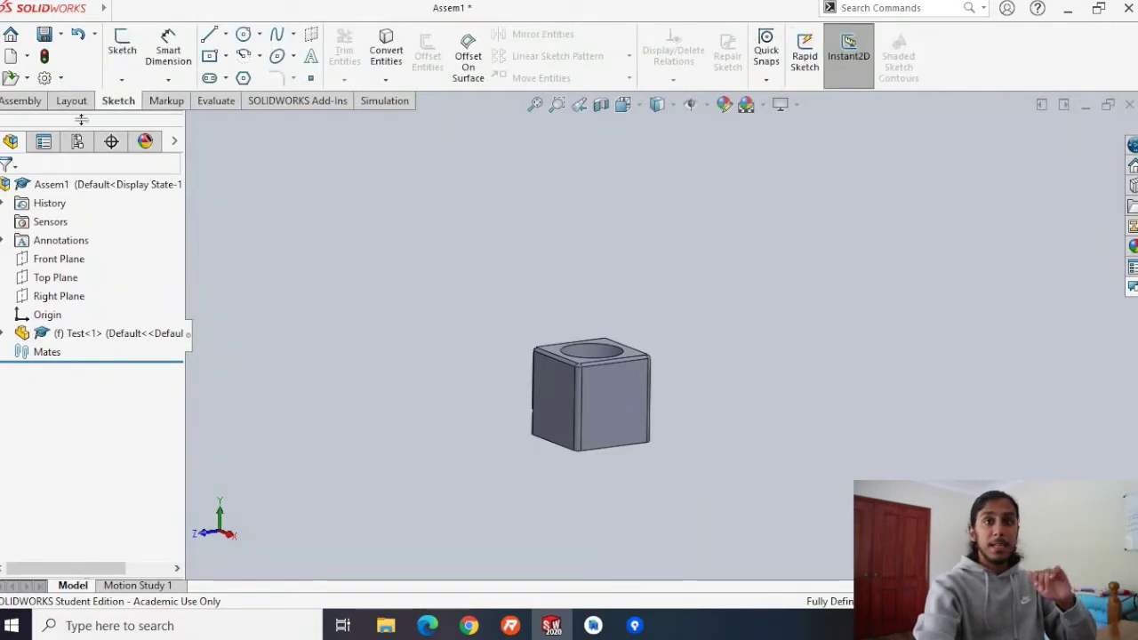
left_click(20, 101)
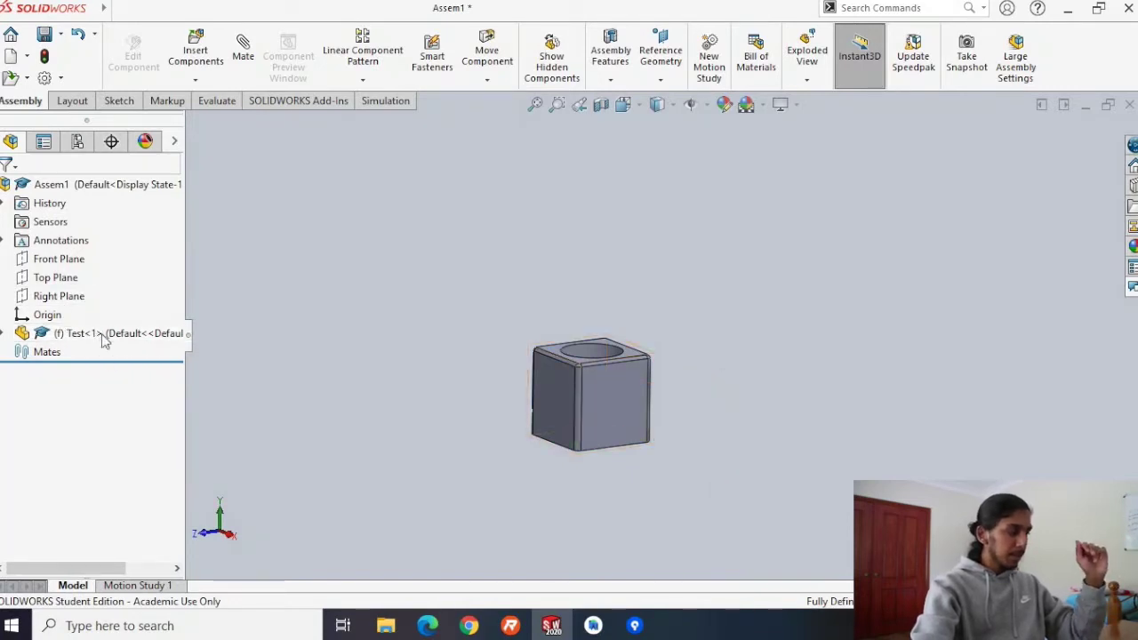
Examine the assembly's design tree, including its History and Annotations contents and the Test component entry
left_click(3, 204)
left_click(3, 204)
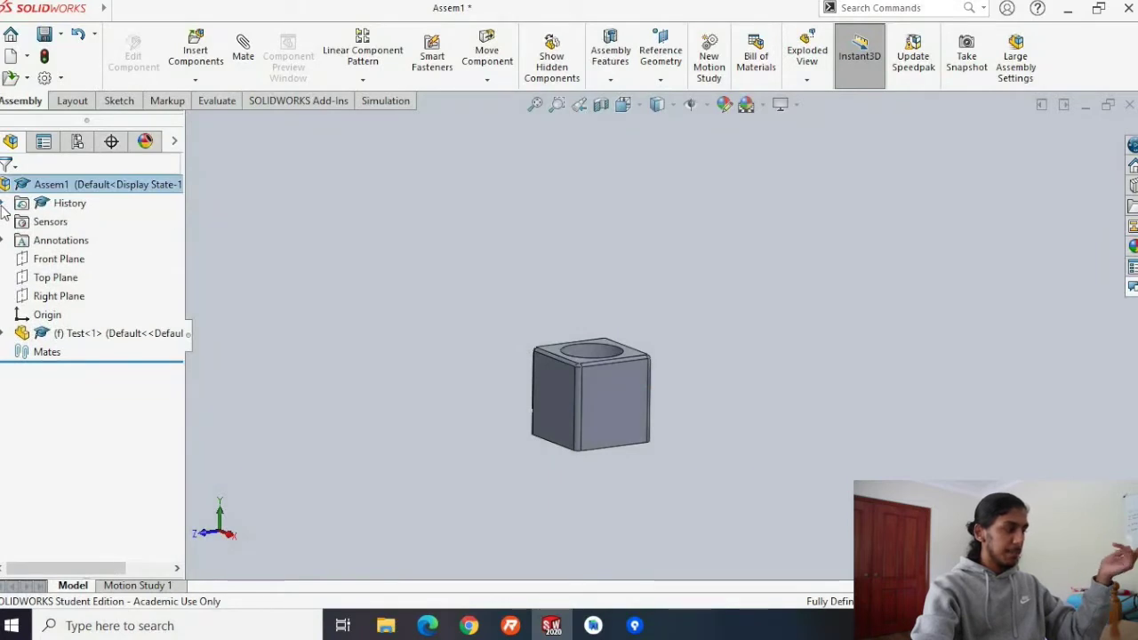
left_click(2, 203)
left_click(3, 204)
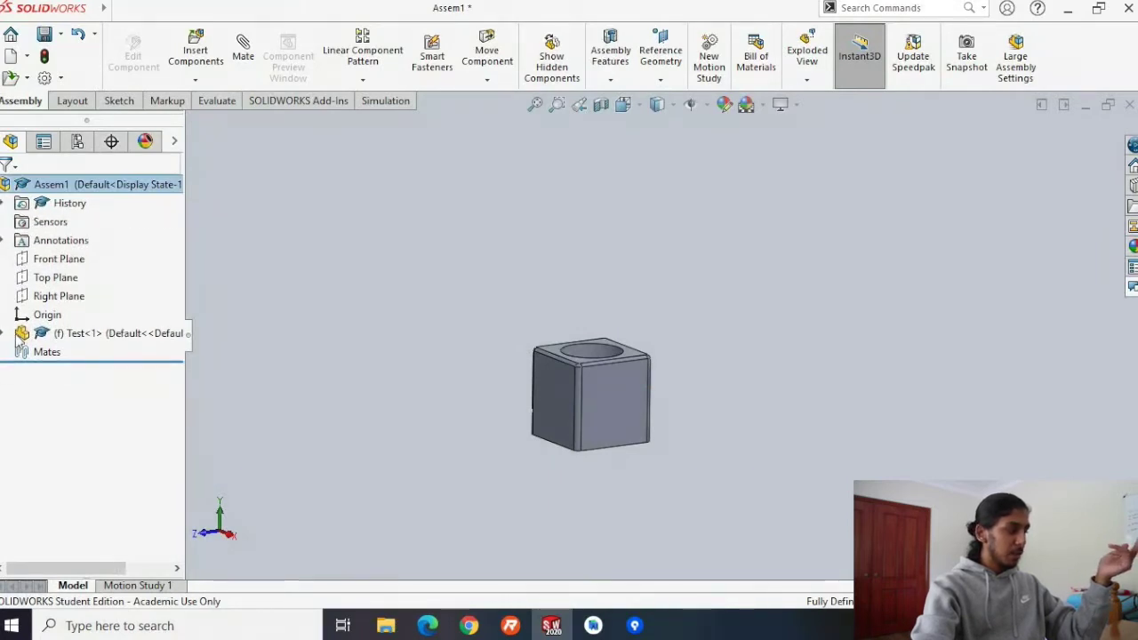
left_click(71, 337)
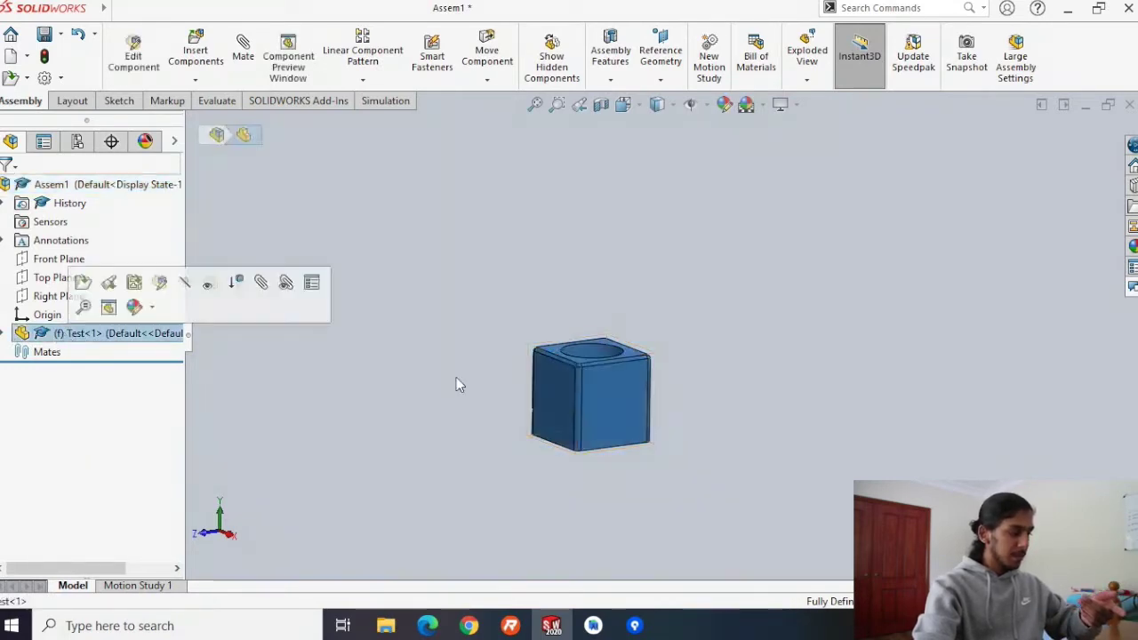
left_click(370, 353)
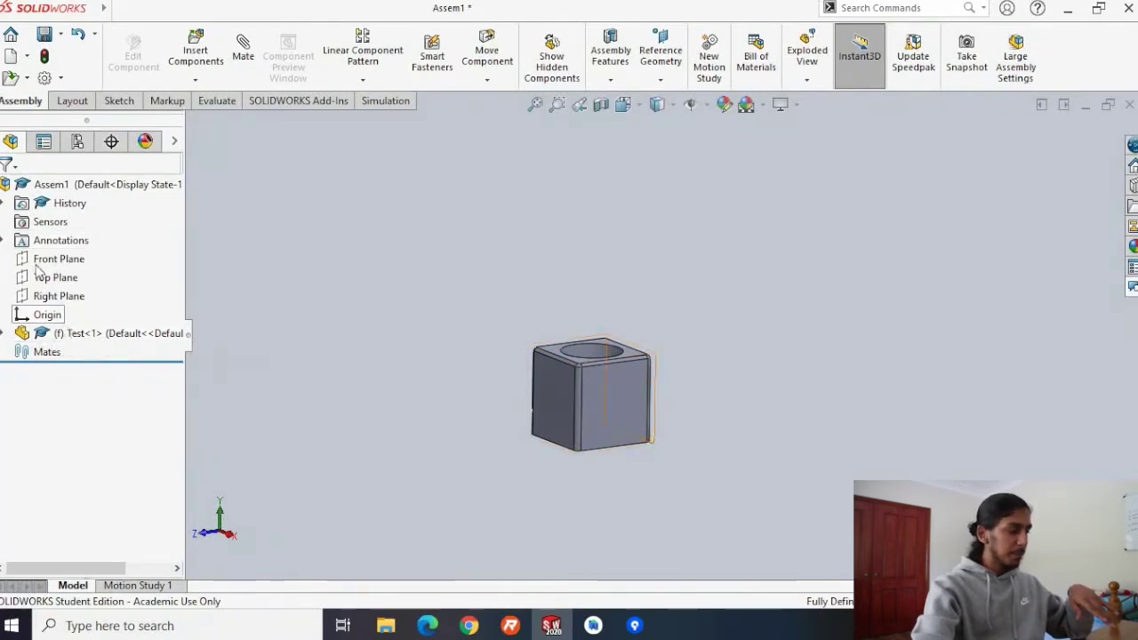
left_click(3, 242)
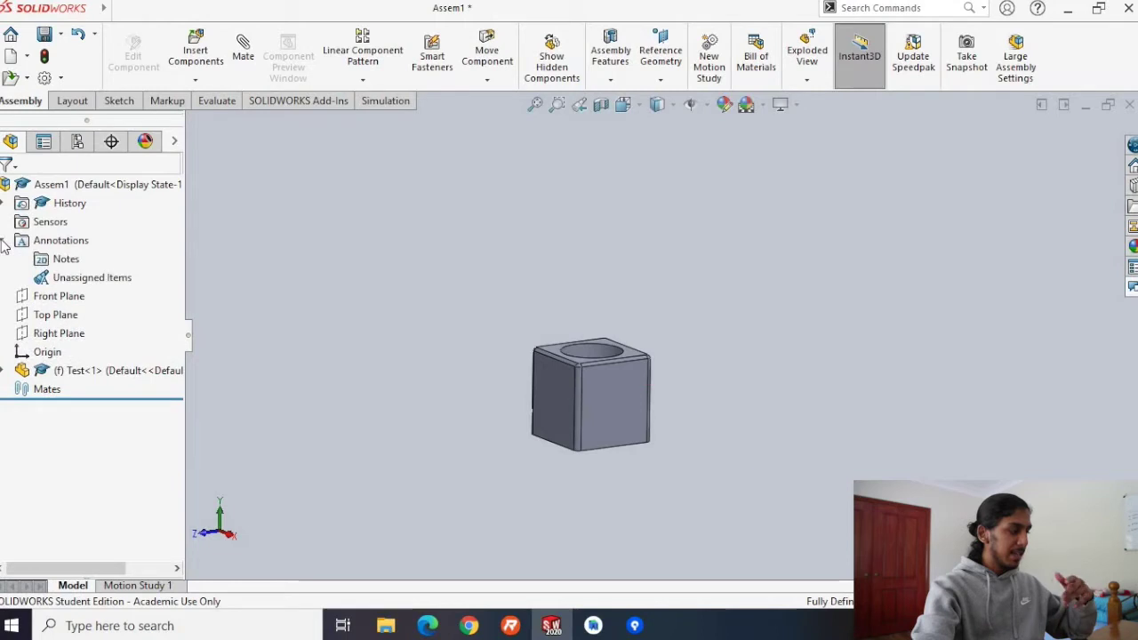
left_click(3, 242)
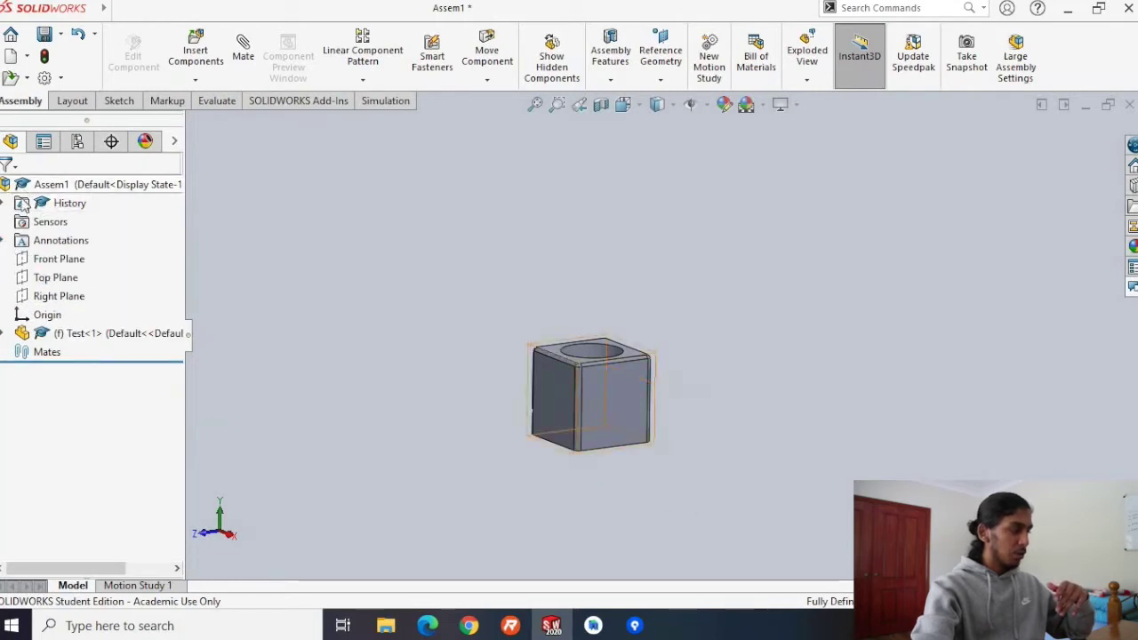
left_click(3, 203)
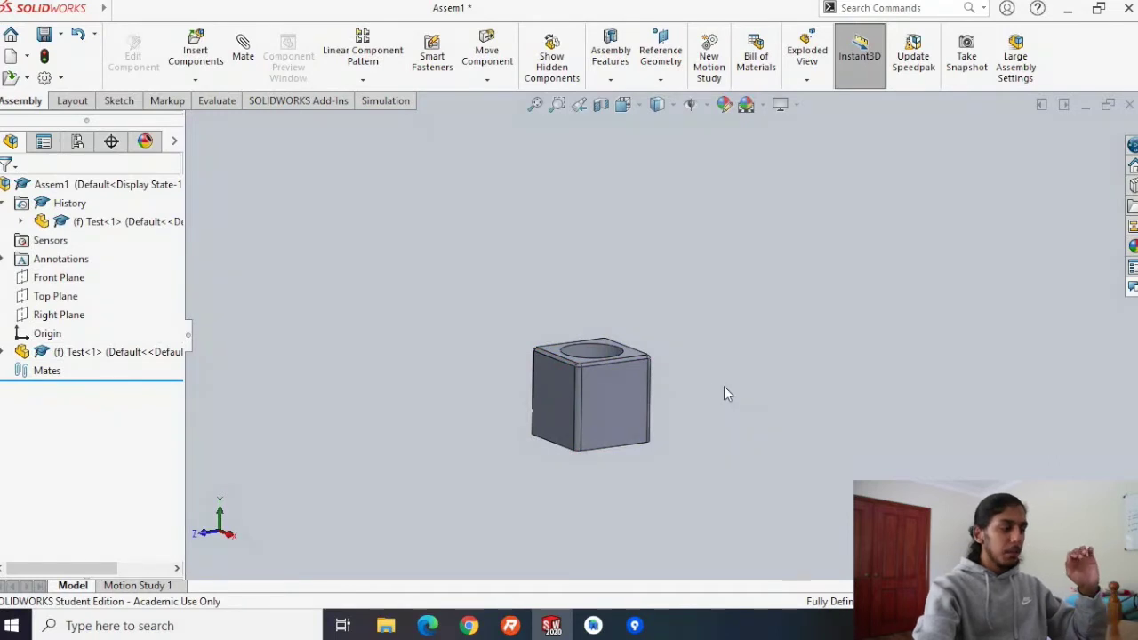
Try to move the fixed Test block by its front face
scroll(658, 382, "up", 1)
scroll(561, 357, "down", 1)
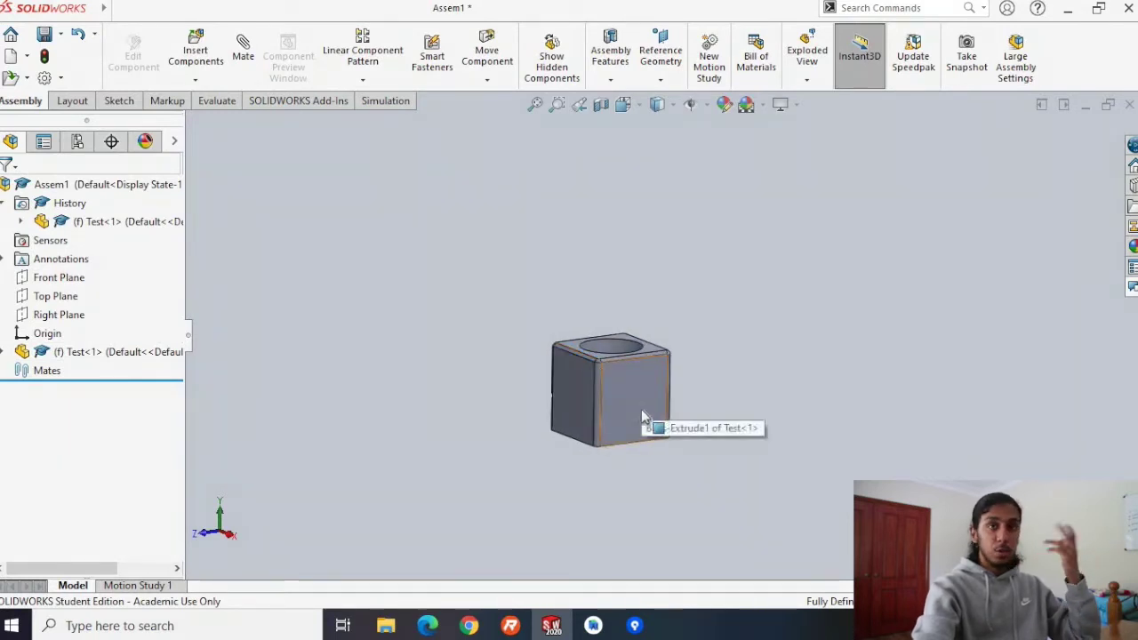
left_click_drag(648, 405, 696, 321)
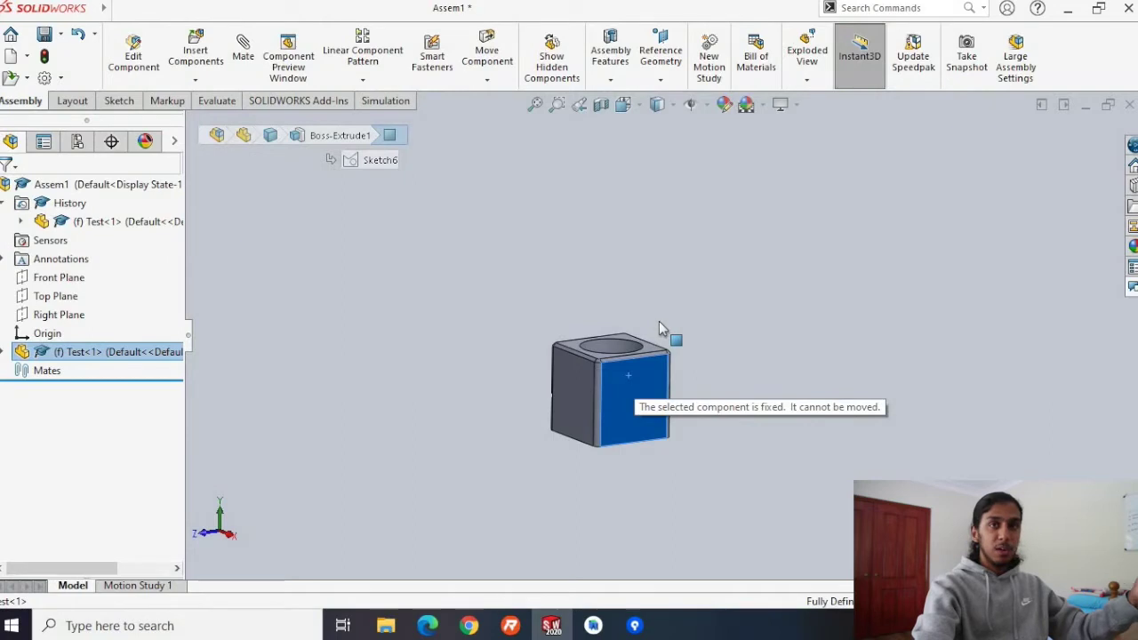
left_click_drag(659, 321, 660, 322)
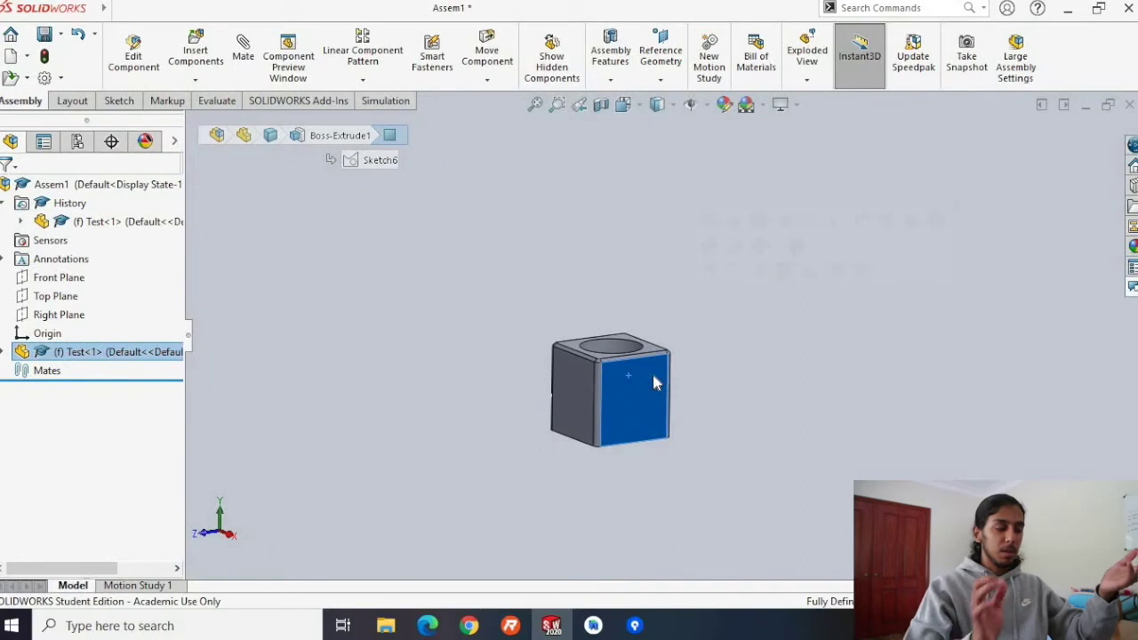
Float the Test component and move the block slightly up and to the right
right_click(654, 379)
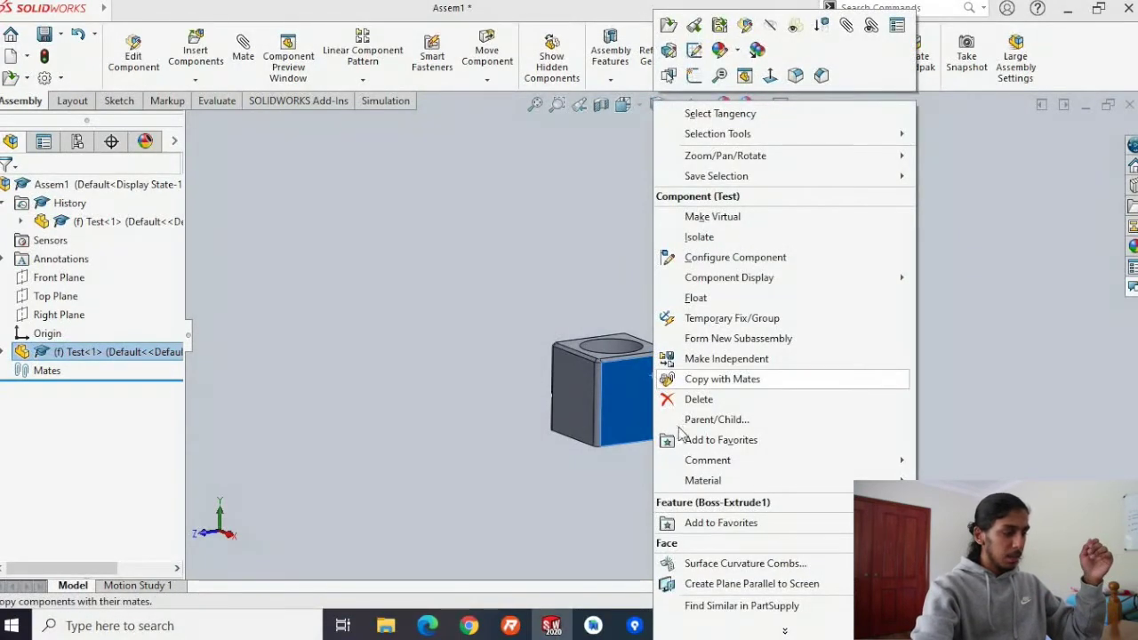
left_click(714, 296)
left_click_drag(599, 400, 673, 361)
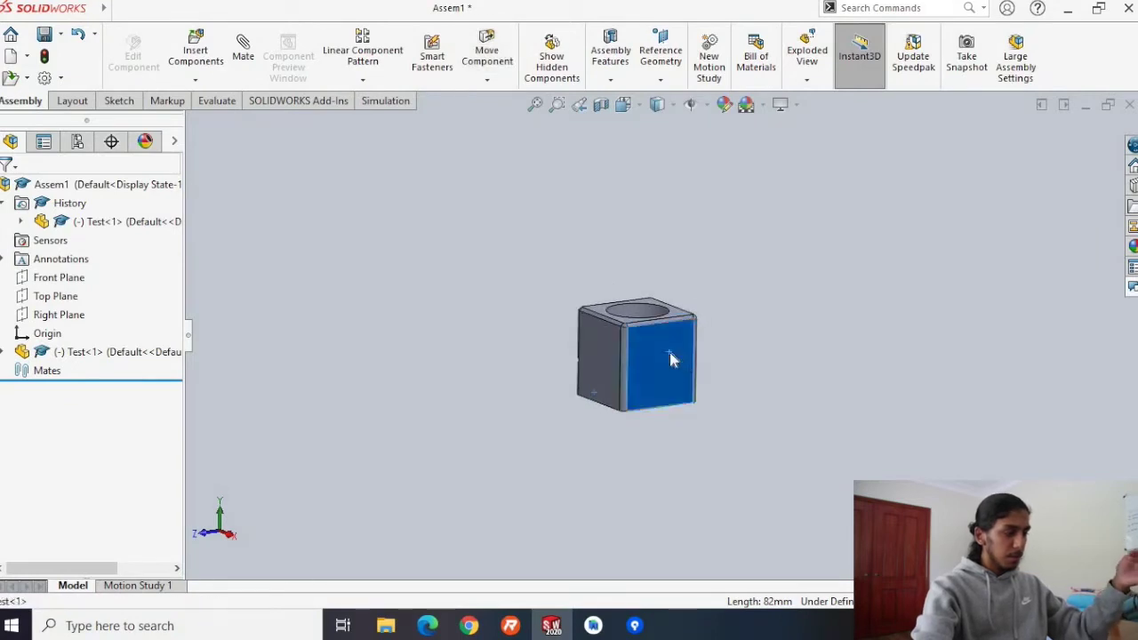
Fix the Test component at its new position
right_click(672, 360)
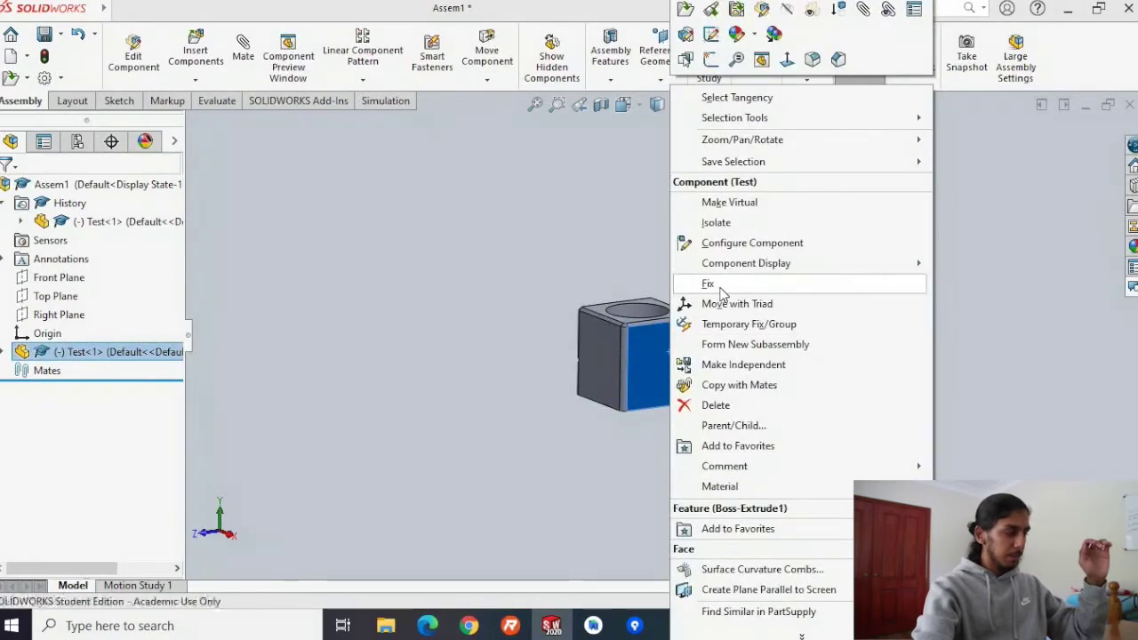
left_click(721, 288)
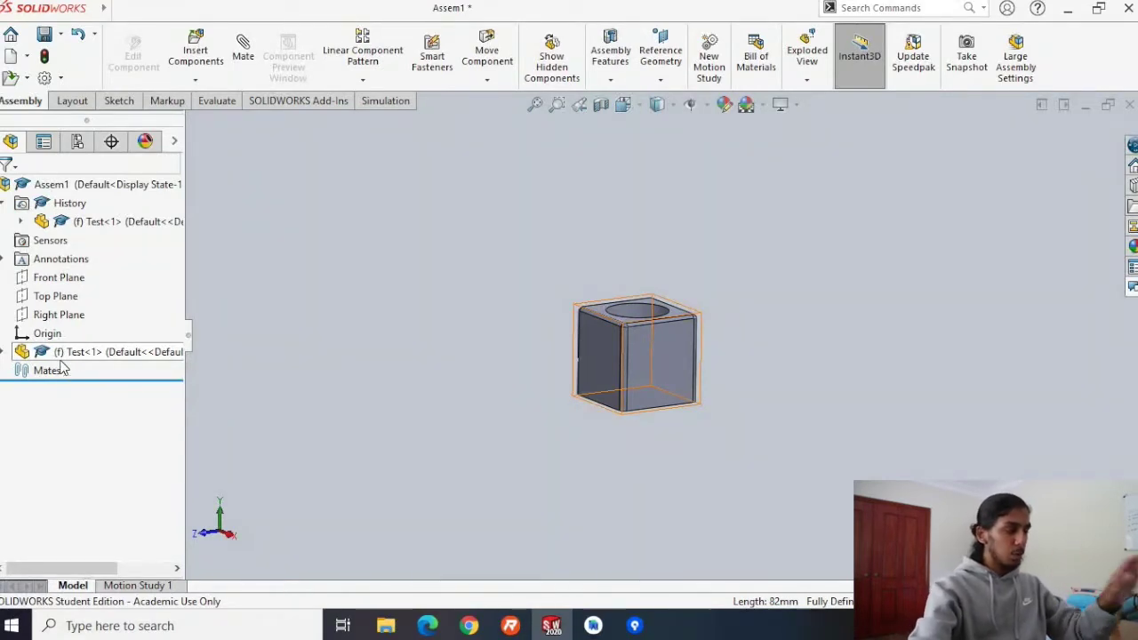
middle_click_drag(899, 325, 788, 322)
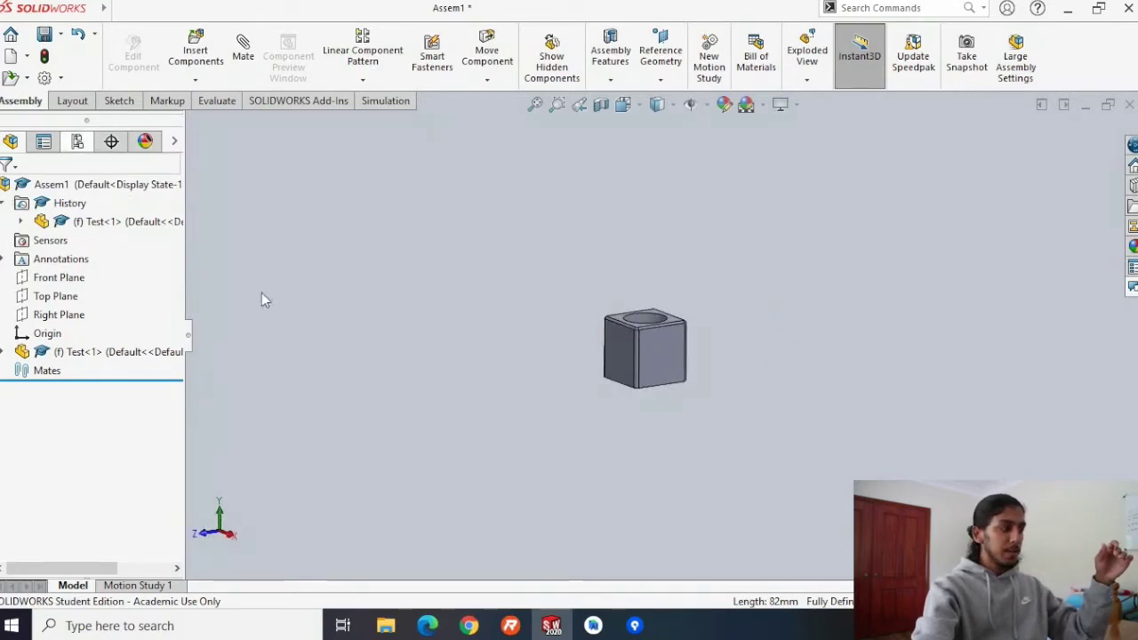
Start inserting another component and load the Test part from the SolidWorks Parts folder
left_click(203, 42)
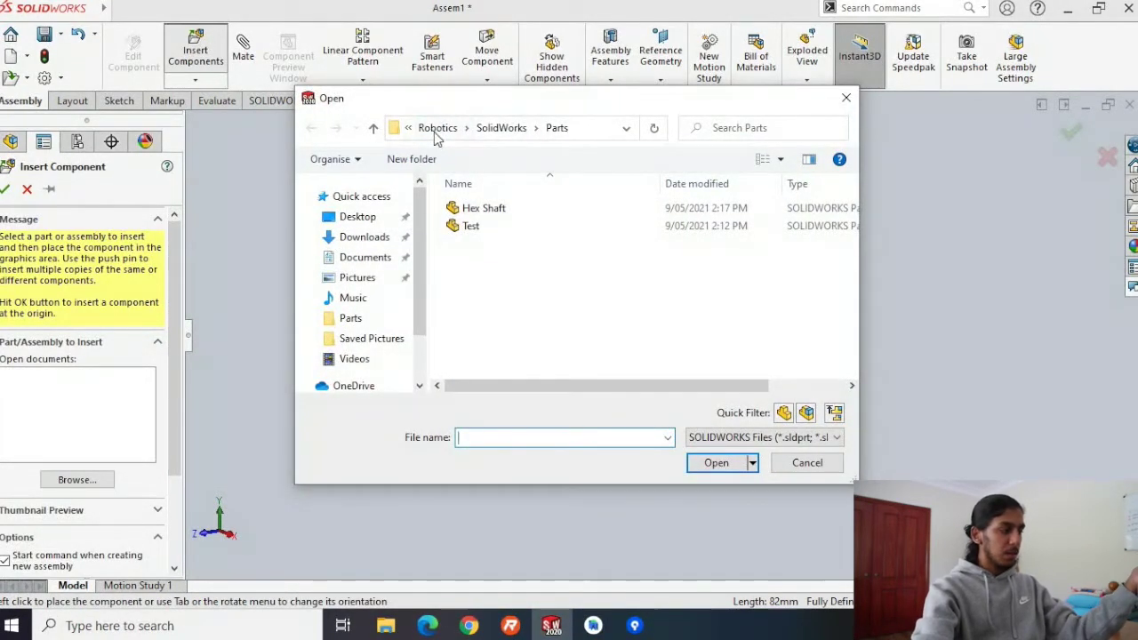
left_click(436, 128)
double_click(481, 225)
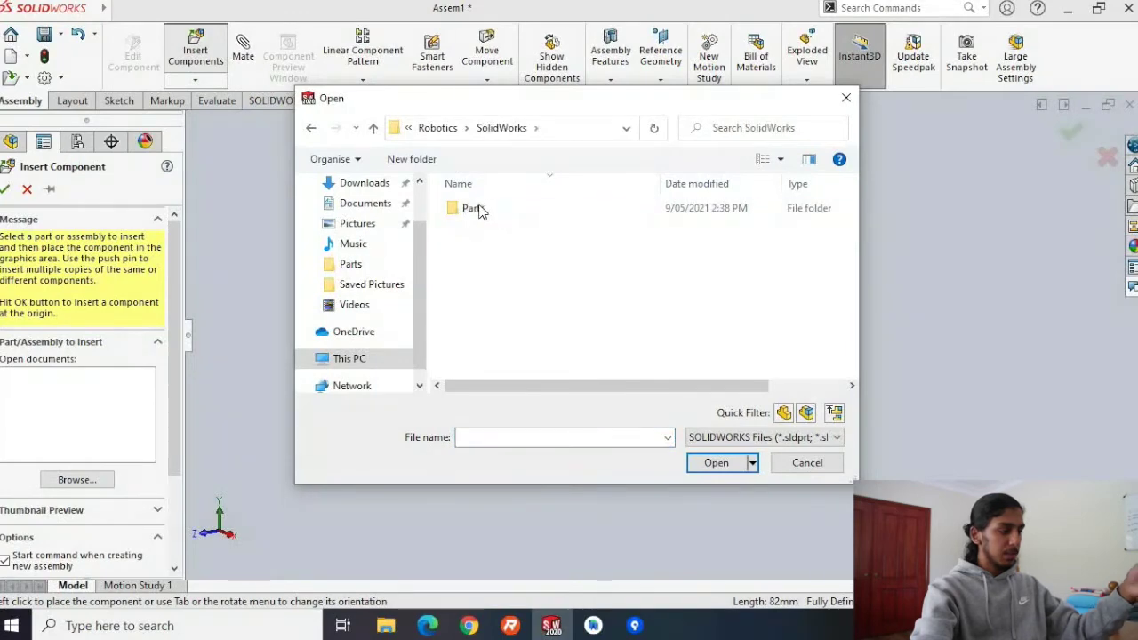
double_click(478, 210)
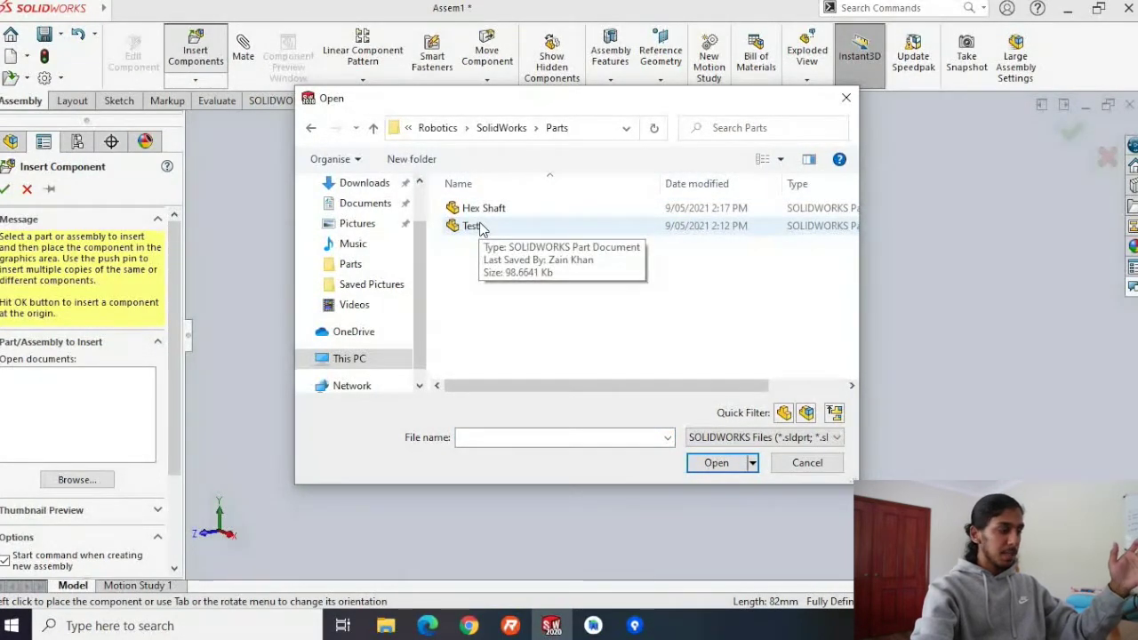
left_click(481, 226)
double_click(481, 226)
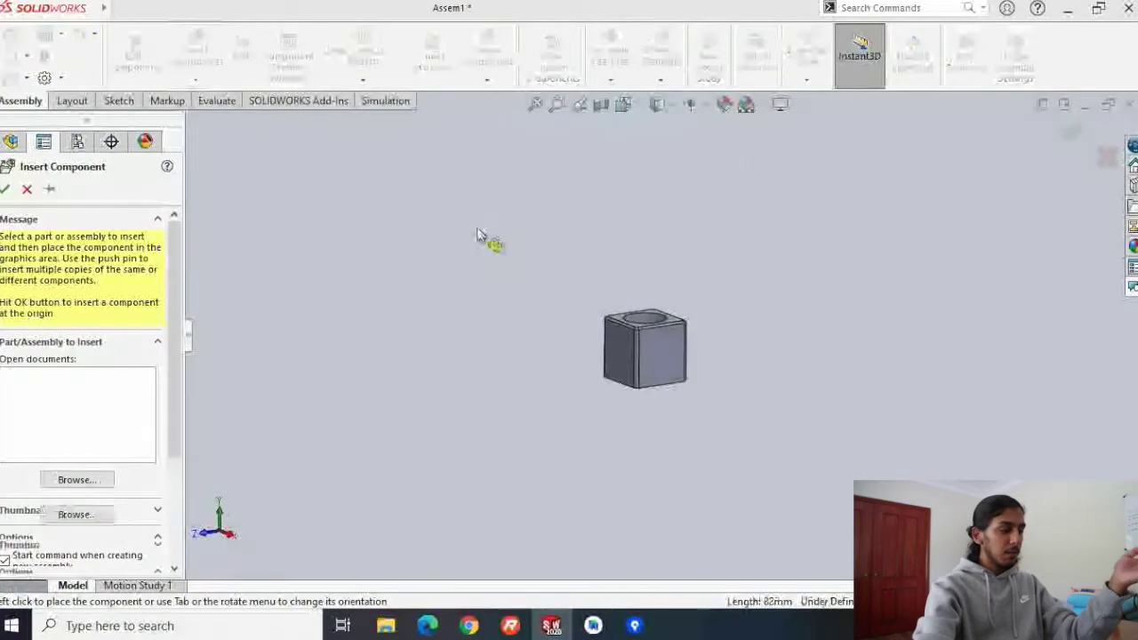
Place the second Test block freely in the assembly, just above the fixed block
mouse_move(612, 276)
middle_mouse_down()
mouse_move(445, 246)
mouse_move(621, 281)
middle_mouse_up()
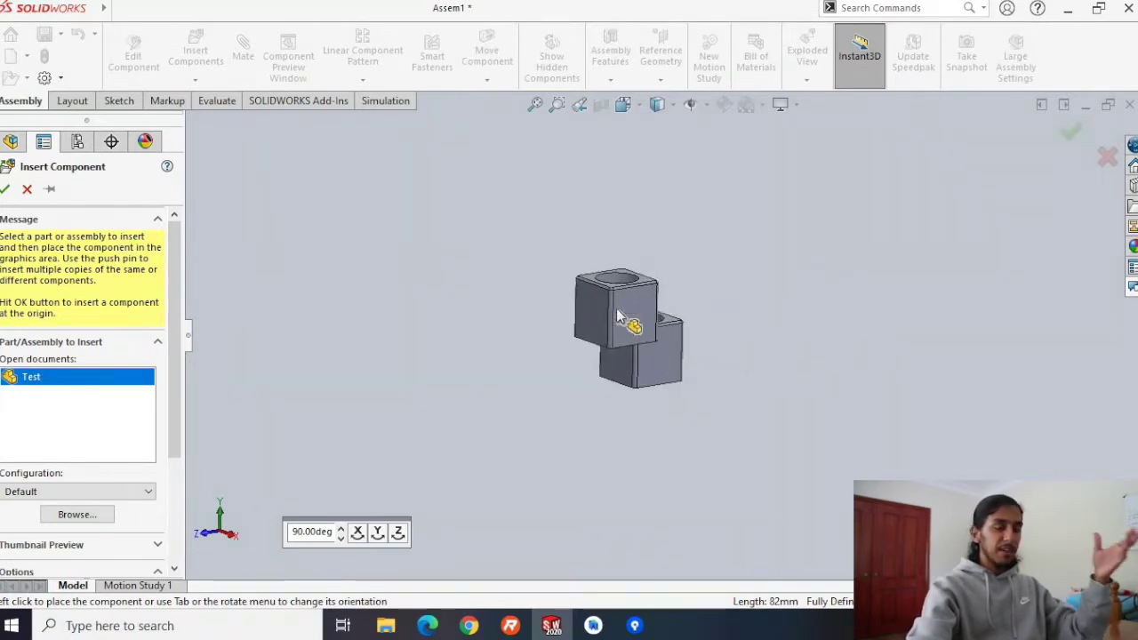
scroll(620, 316, "up", 2)
scroll(620, 316, "down", 5)
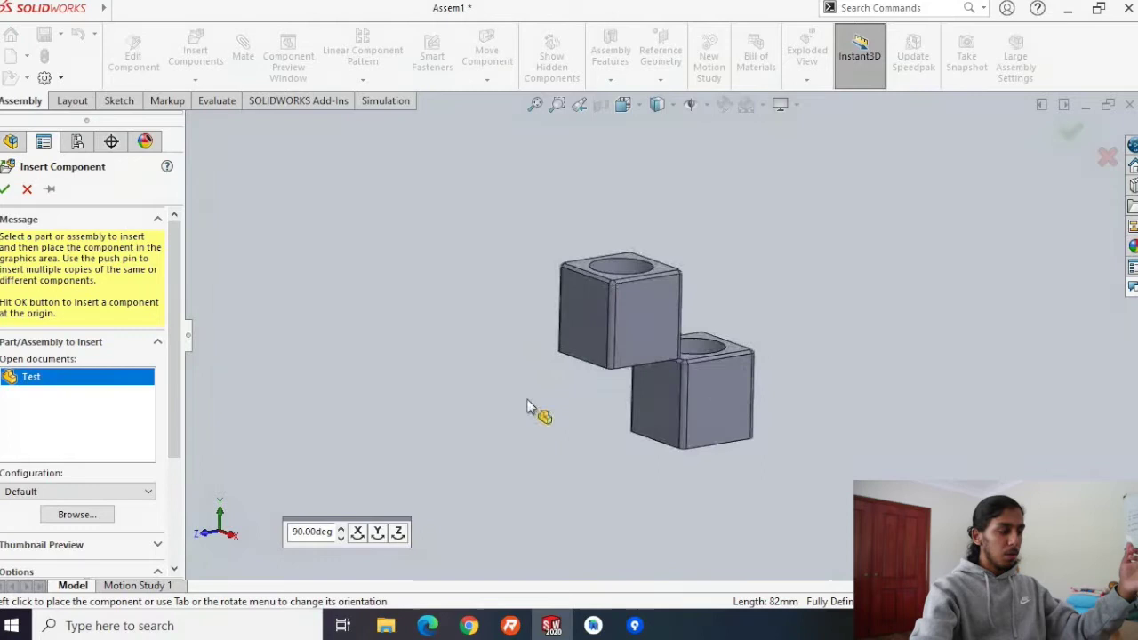
scroll(482, 382, "up", 6)
middle_click_drag(747, 313, 553, 299)
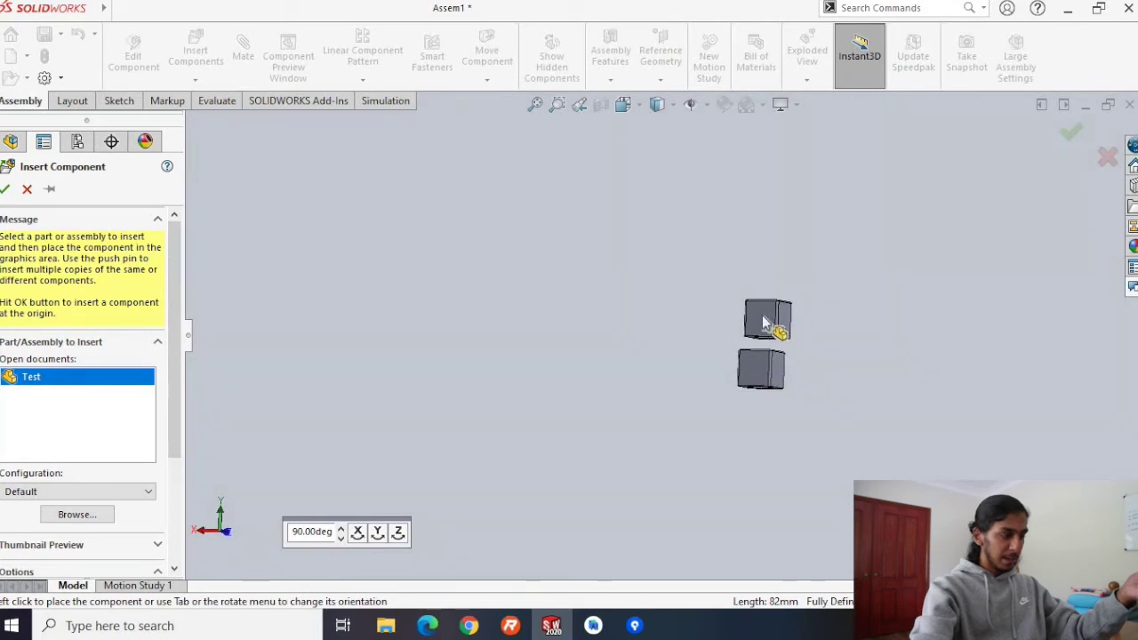
middle_click_drag(758, 321, 626, 311)
middle_click_drag(815, 324, 736, 329)
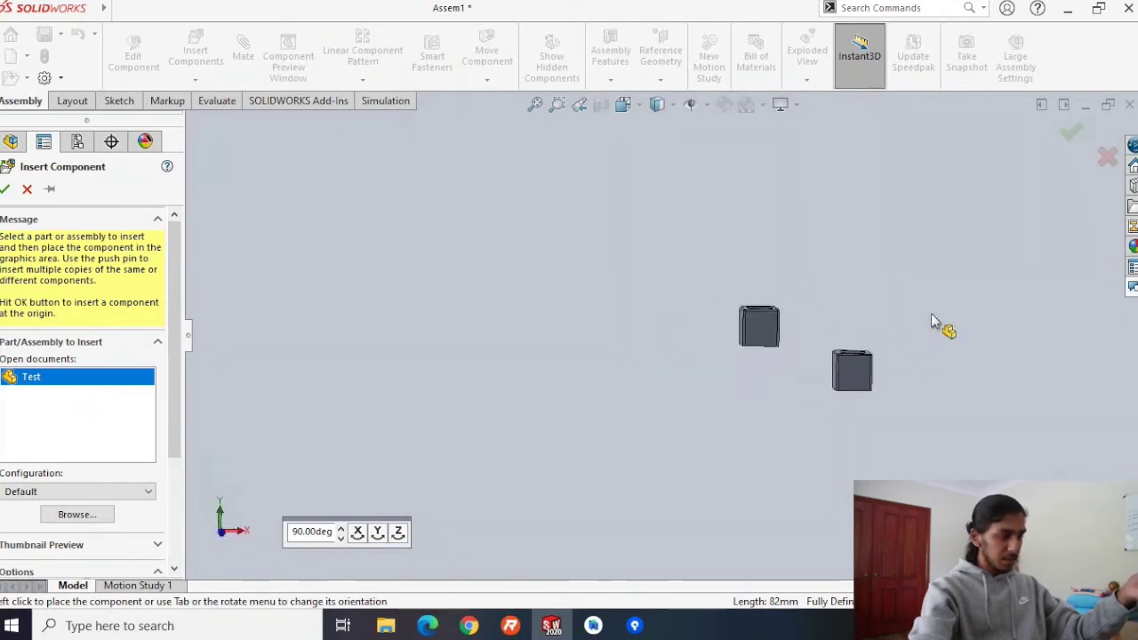
scroll(920, 317, "up", 5)
scroll(691, 325, "down", 6)
scroll(258, 373, "down", 4)
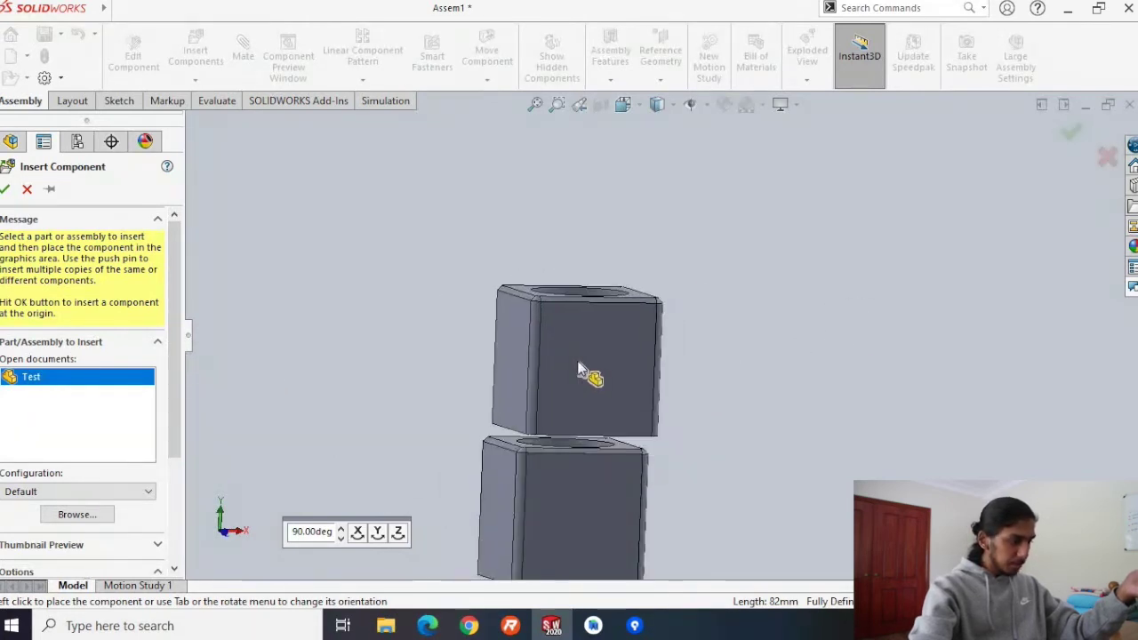
left_click(578, 369)
middle_click_drag(477, 398, 342, 452)
scroll(356, 454, "up", 2)
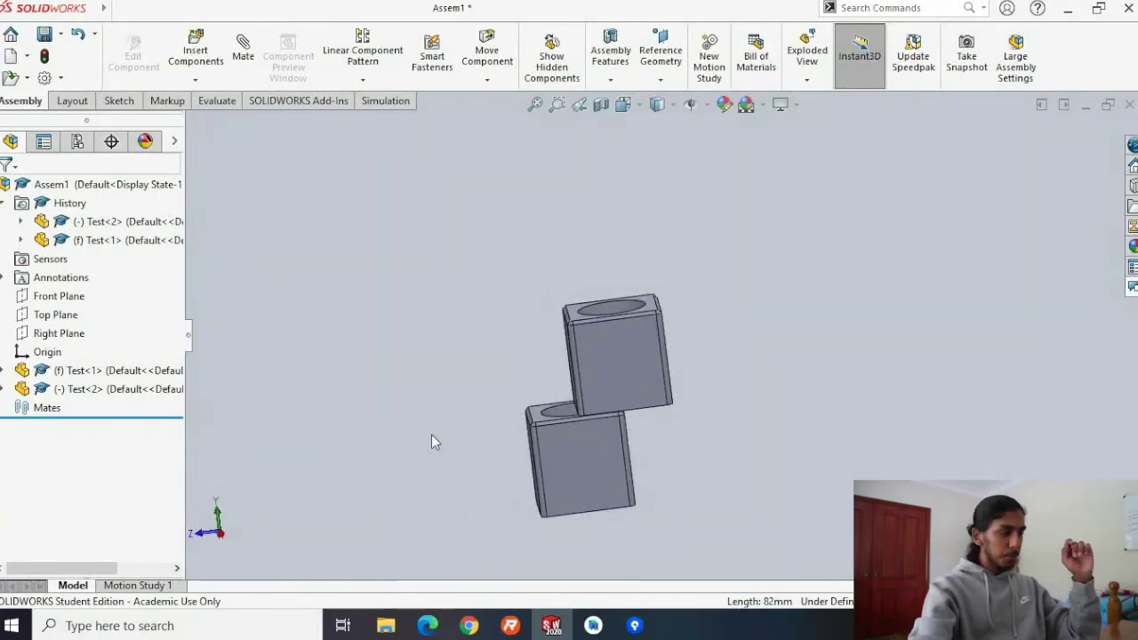
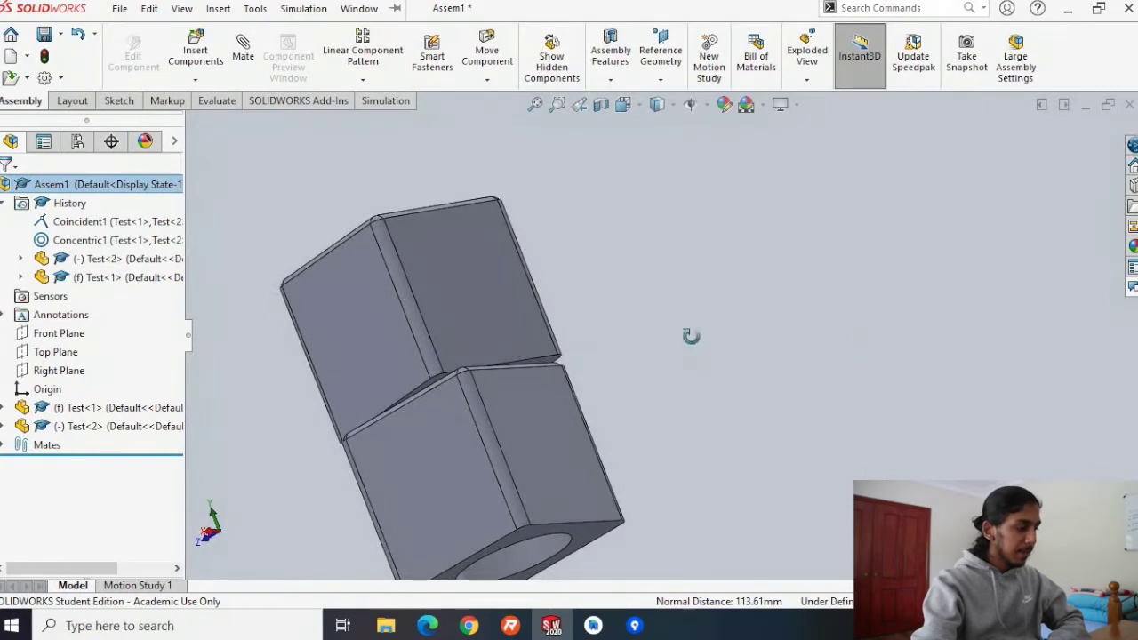
Rotate the upper Test block about the shared hole axis to test its remaining freedom on the fixed block
scroll(360, 391, "up", 5)
middle_click_drag(569, 382, 655, 377)
scroll(653, 351, "down", 3)
left_click_drag(658, 306, 682, 289)
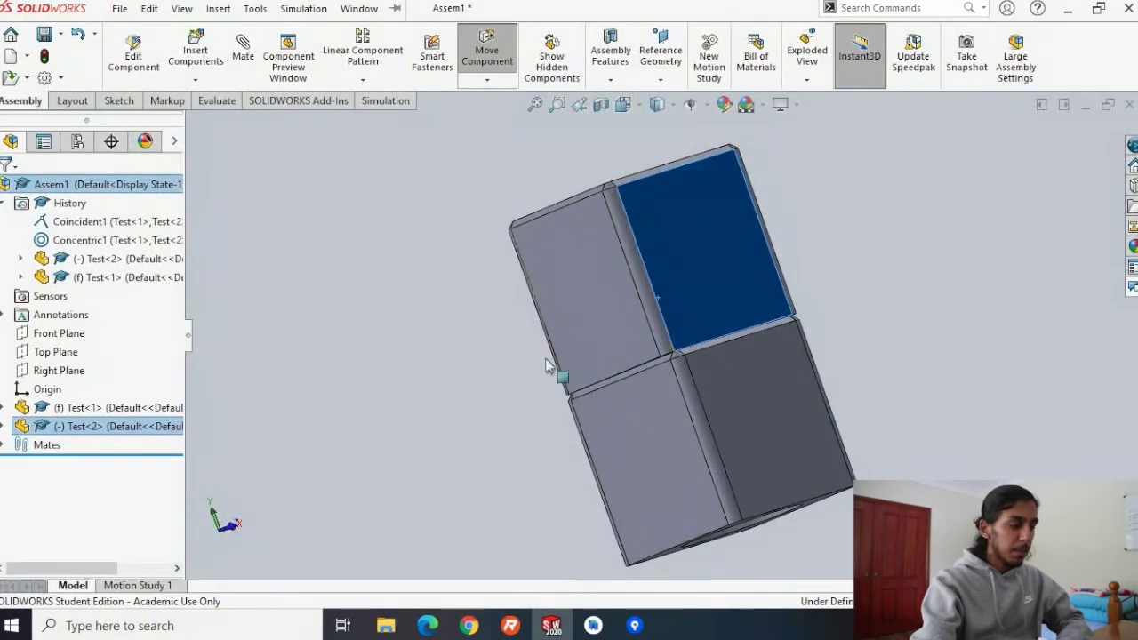
middle_click_drag(538, 389, 702, 363)
left_click_drag(680, 351, 793, 281)
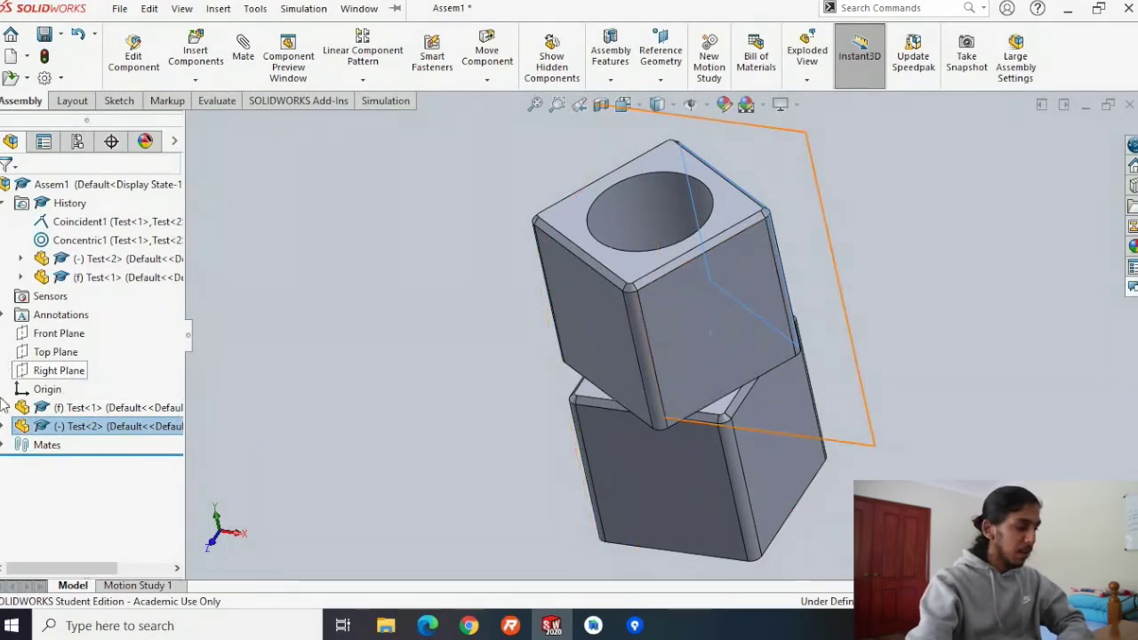
Delete the Concentric1 mate between the two Test blocks
left_click(80, 240)
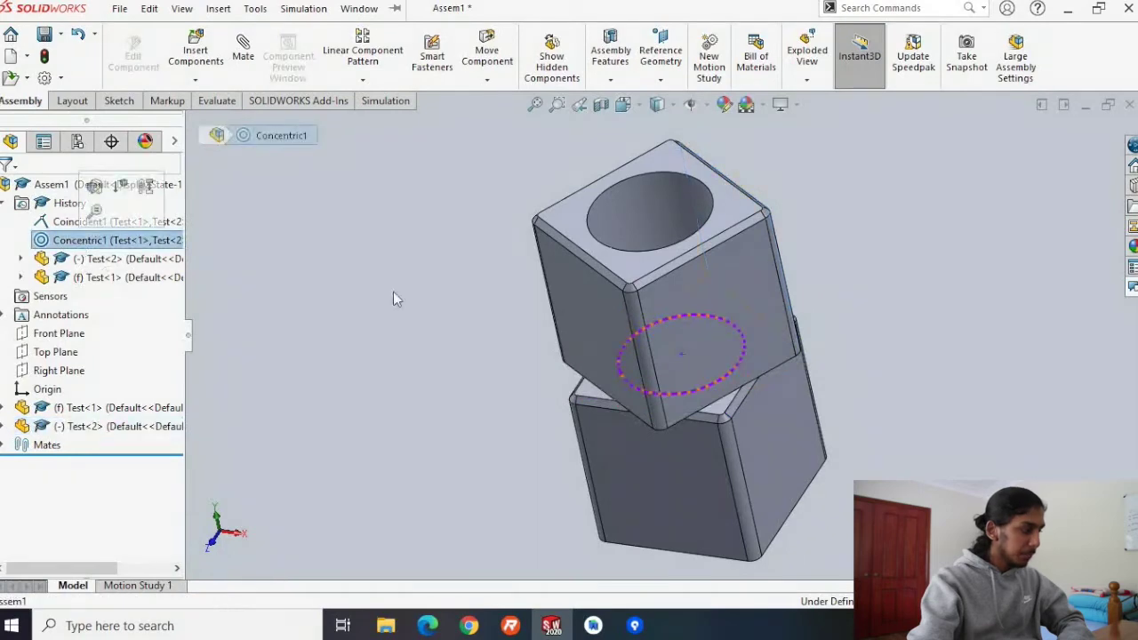
middle_click_drag(434, 411, 365, 270)
right_click(86, 245)
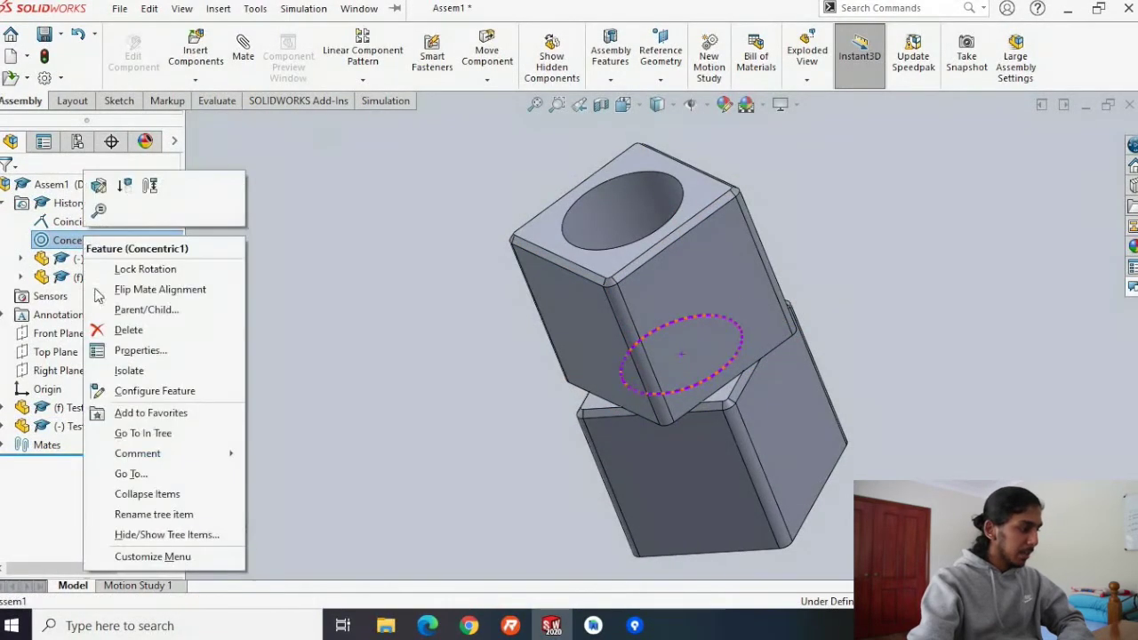
left_click(127, 331)
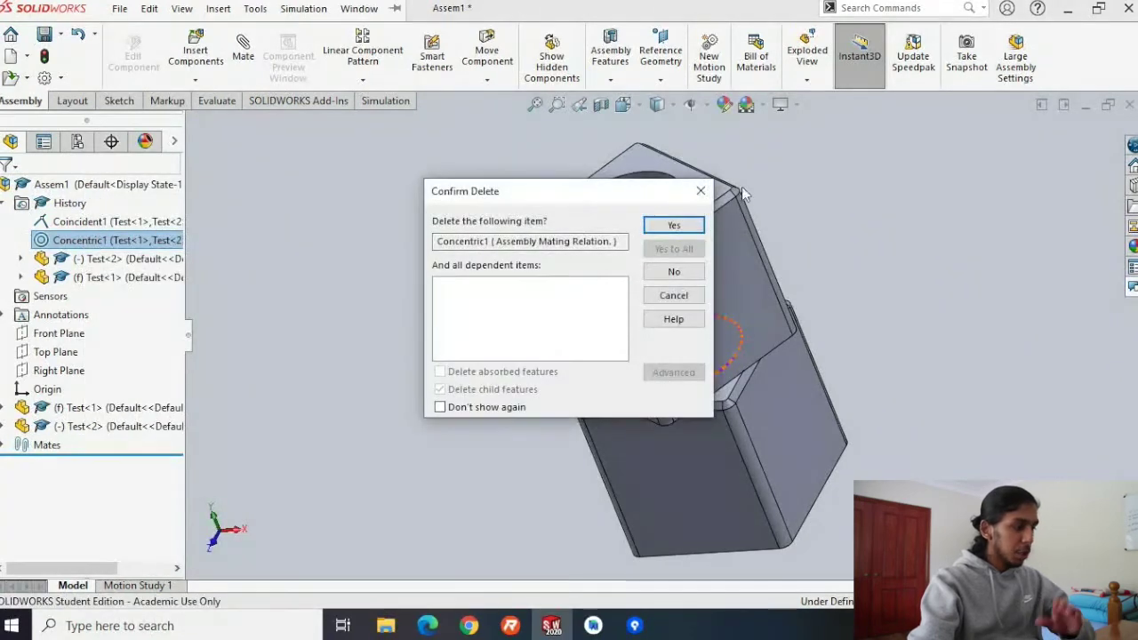
left_click(673, 225)
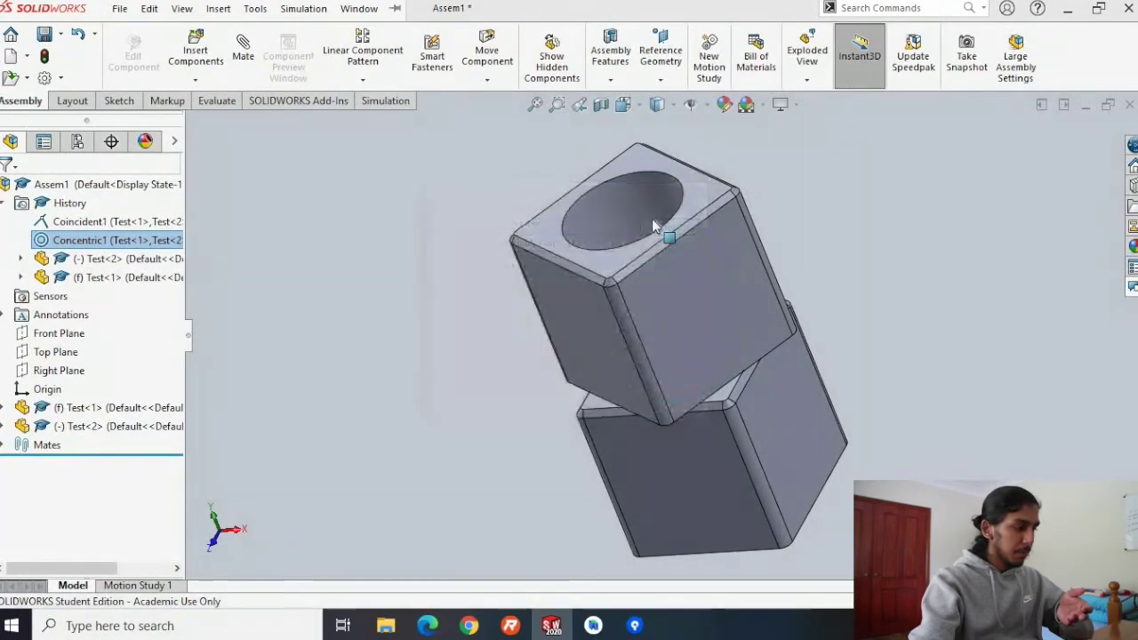
mouse_move(270, 305)
middle_mouse_down()
mouse_move(290, 267)
mouse_move(260, 311)
middle_mouse_up()
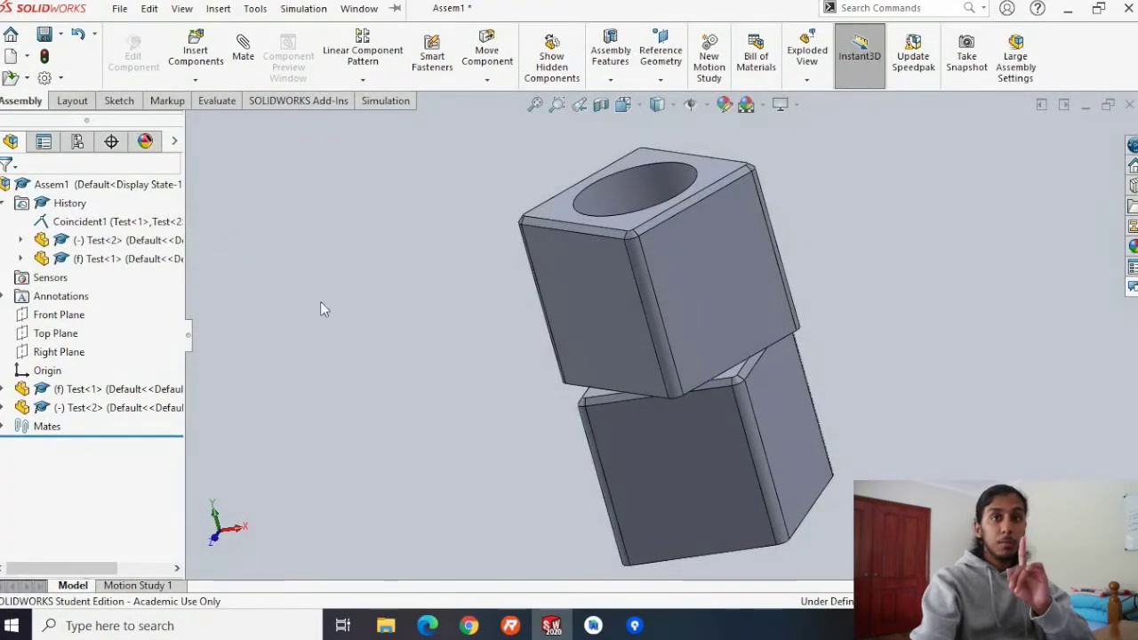
Slide the upper Test block across the plane of the fixed block's top face to test the coincident mate alone
left_click_drag(641, 246, 618, 215)
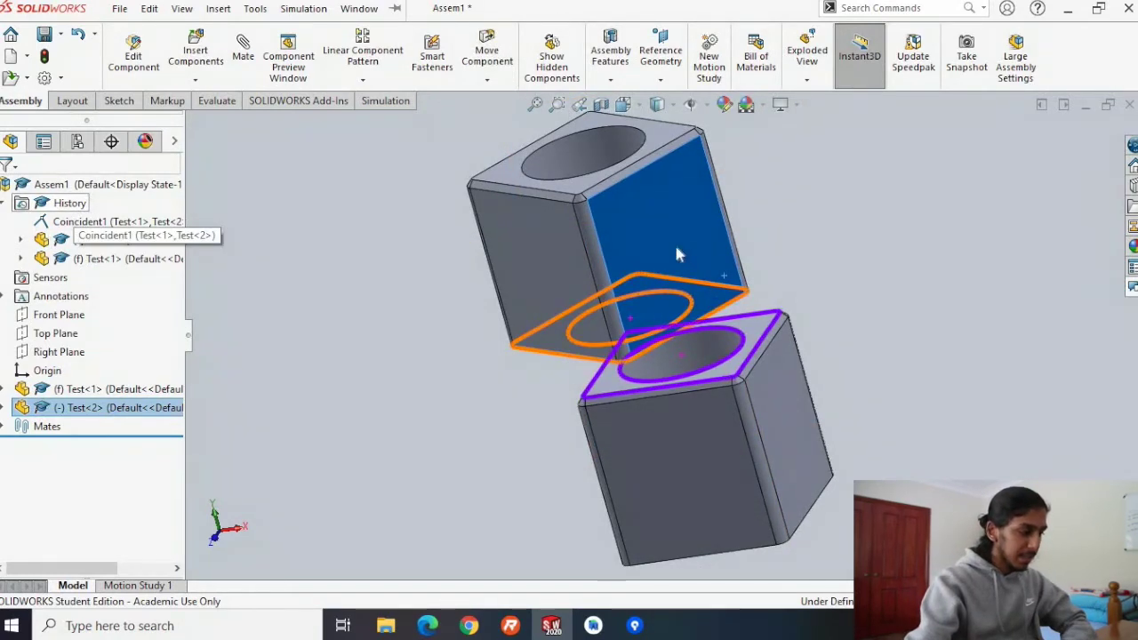
middle_click_drag(868, 338, 487, 274)
left_click_drag(658, 389, 521, 273)
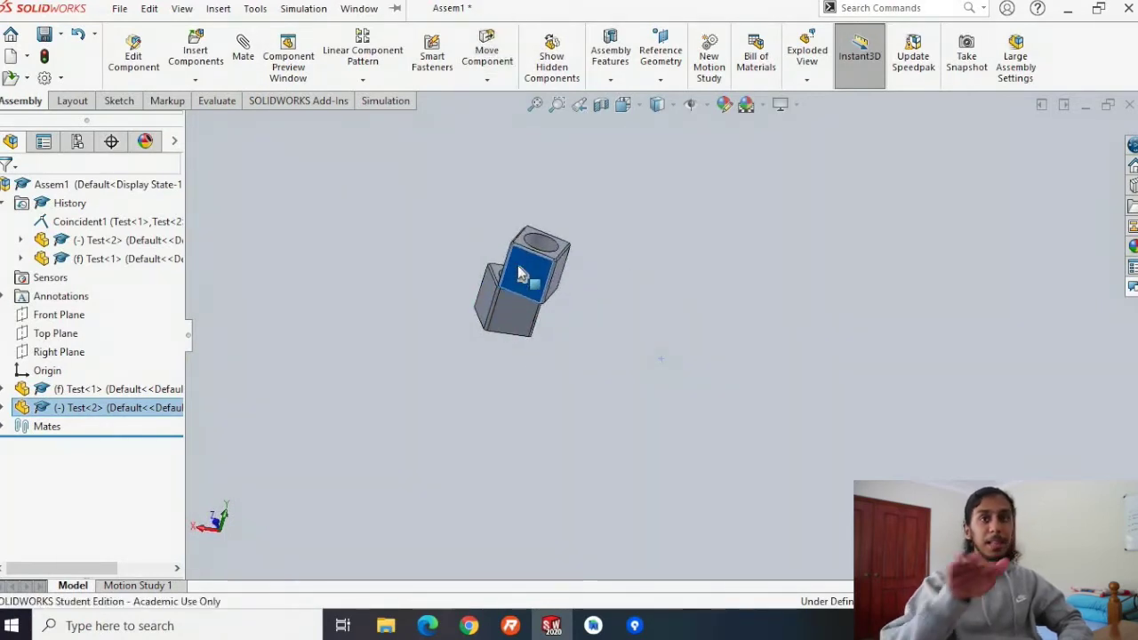
middle_click_drag(626, 402, 488, 364)
scroll(528, 265, "up", 3)
scroll(527, 265, "down", 4)
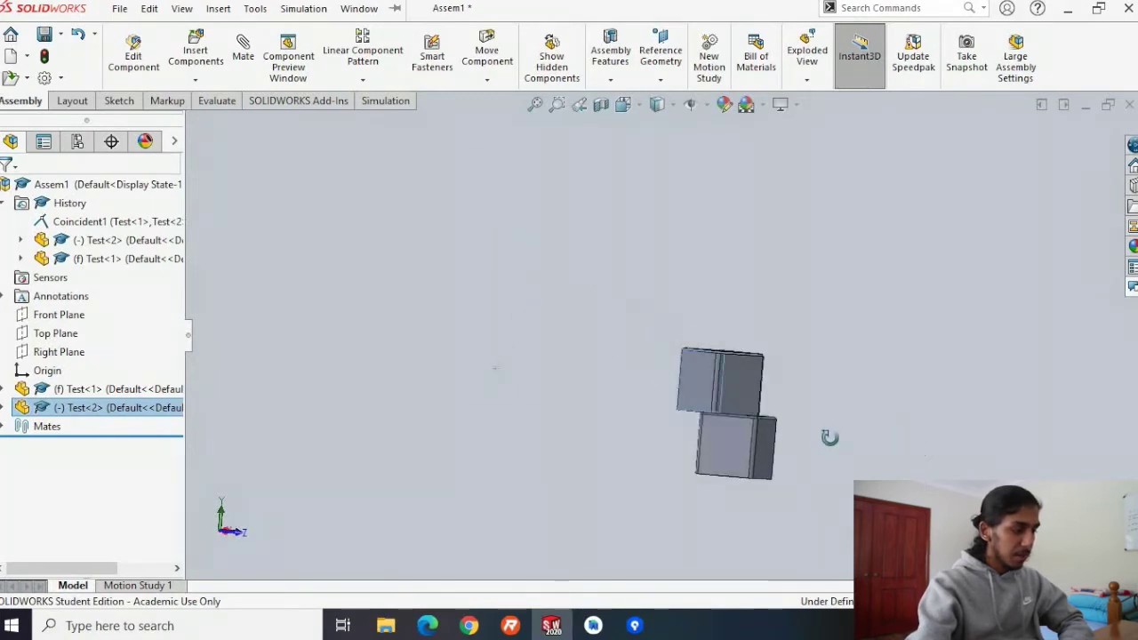
middle_click_drag(839, 436, 812, 460)
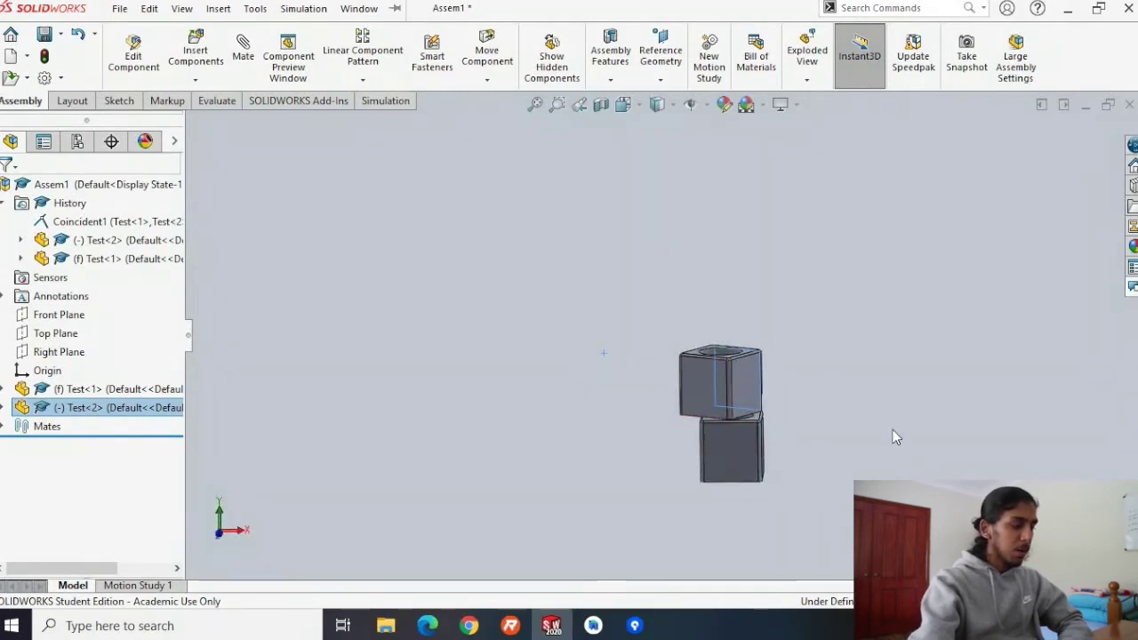
Undo the upper block's moves and restore the concentric mate alongside a coincident mate between the two Test blocks
key("ctrl+shift+z")
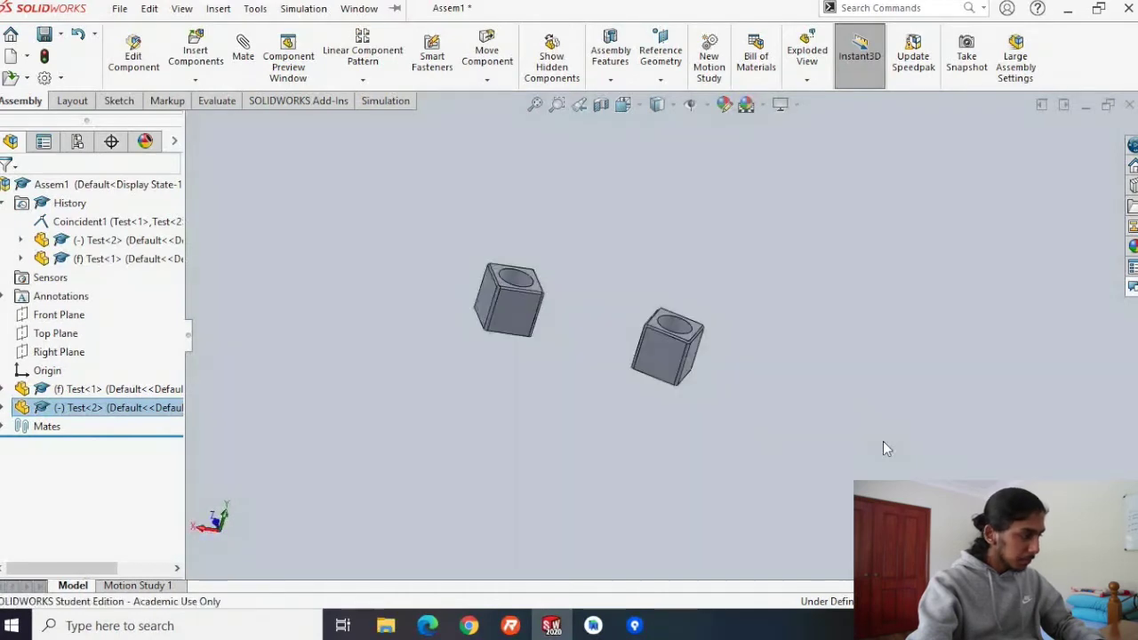
left_click(883, 442)
key("ctrl+shift+z")
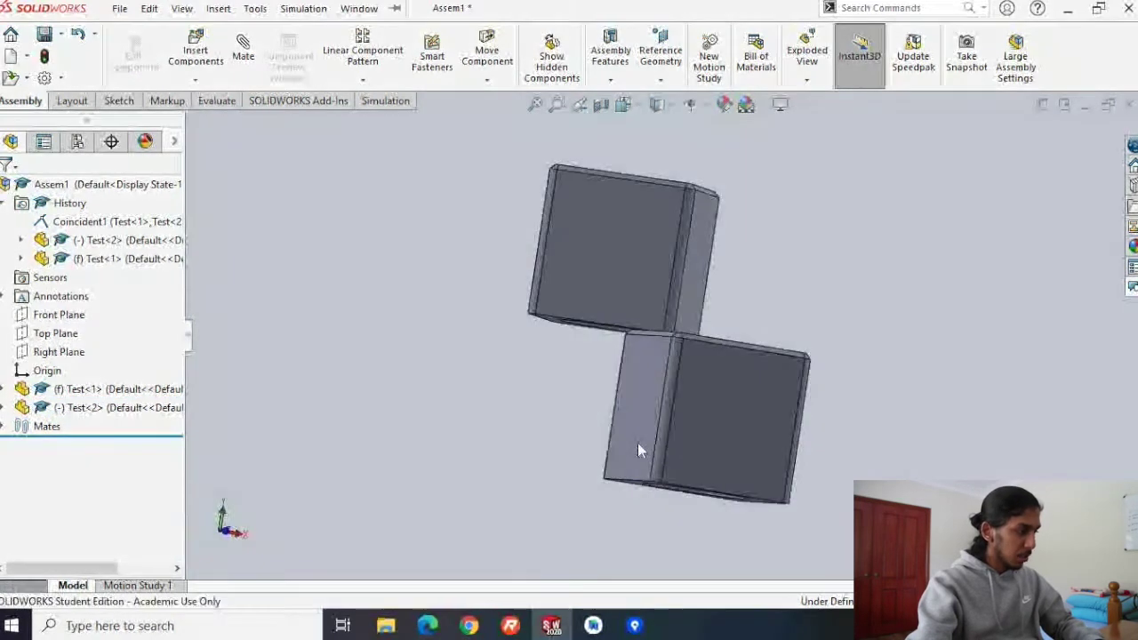
key("ctrl+shift+z")
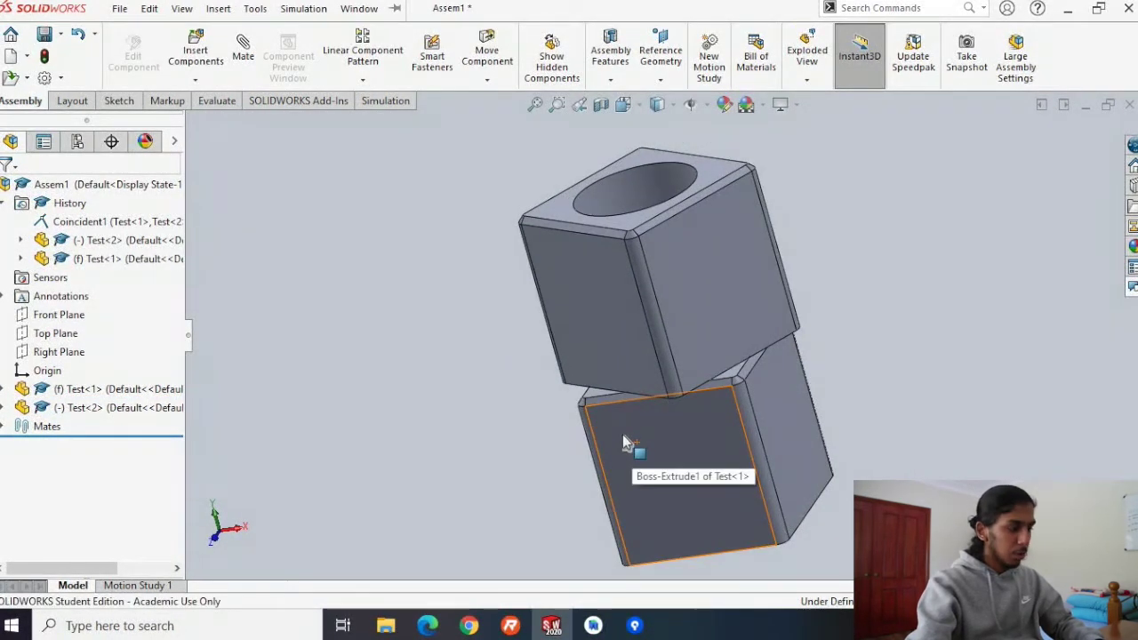
key("ctrl+y")
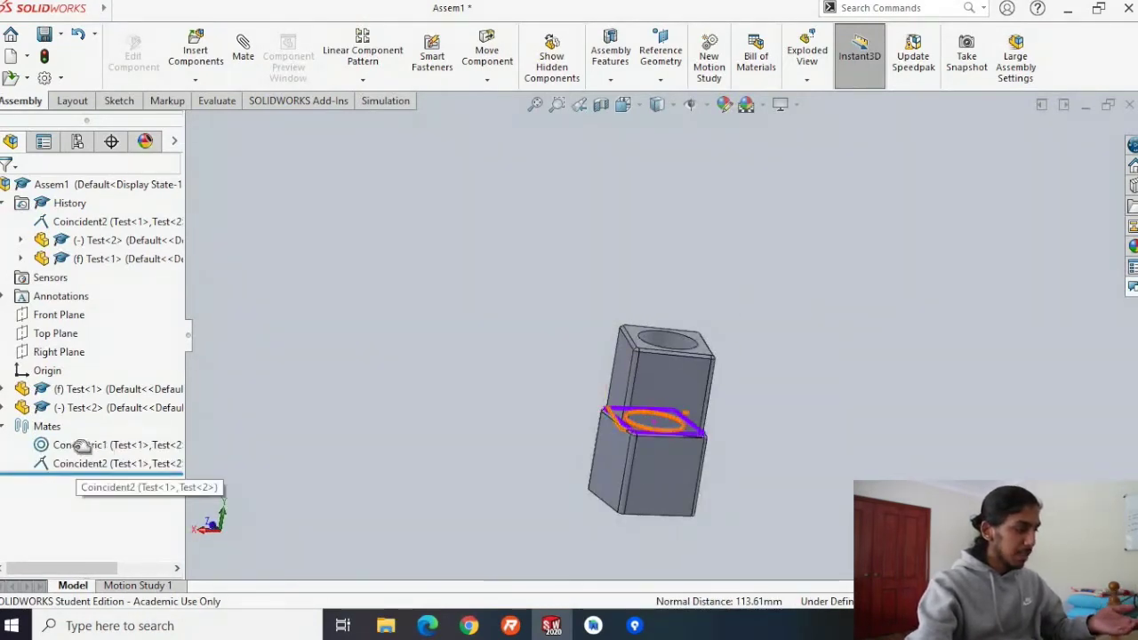
Rotate the upper Test block about the hole axis until its side faces roughly line up with the fixed block's
middle_click_drag(836, 436, 743, 454)
scroll(631, 394, "up", 3)
scroll(631, 392, "down", 4)
left_click_drag(677, 322, 775, 323)
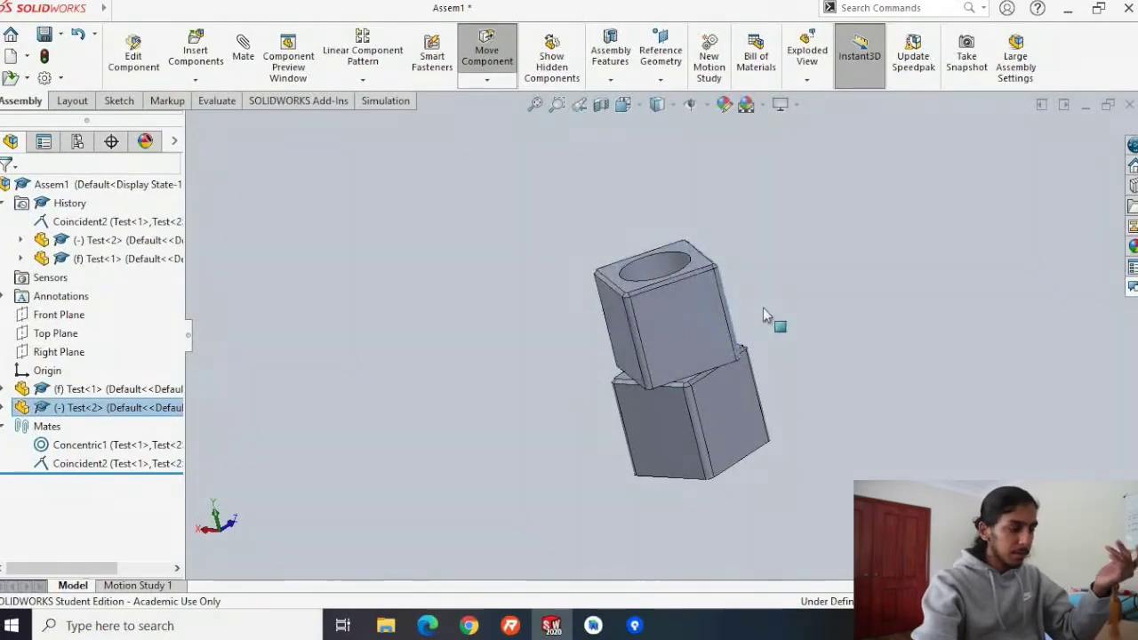
middle_click_drag(803, 343, 732, 281)
left_click_drag(722, 325, 701, 349)
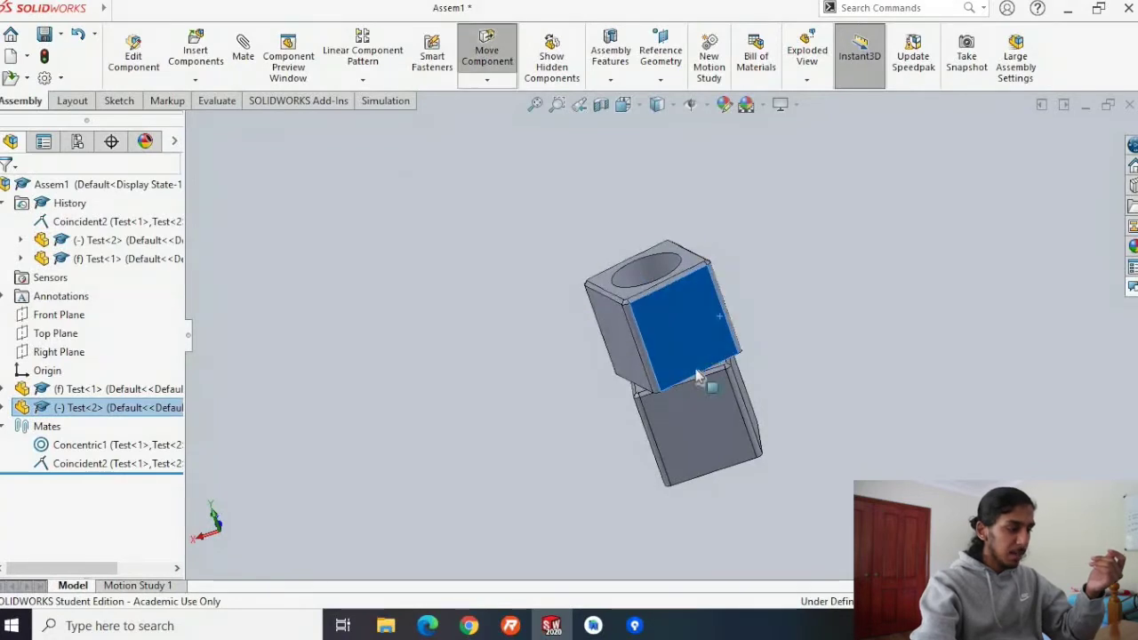
middle_click_drag(719, 316, 626, 381)
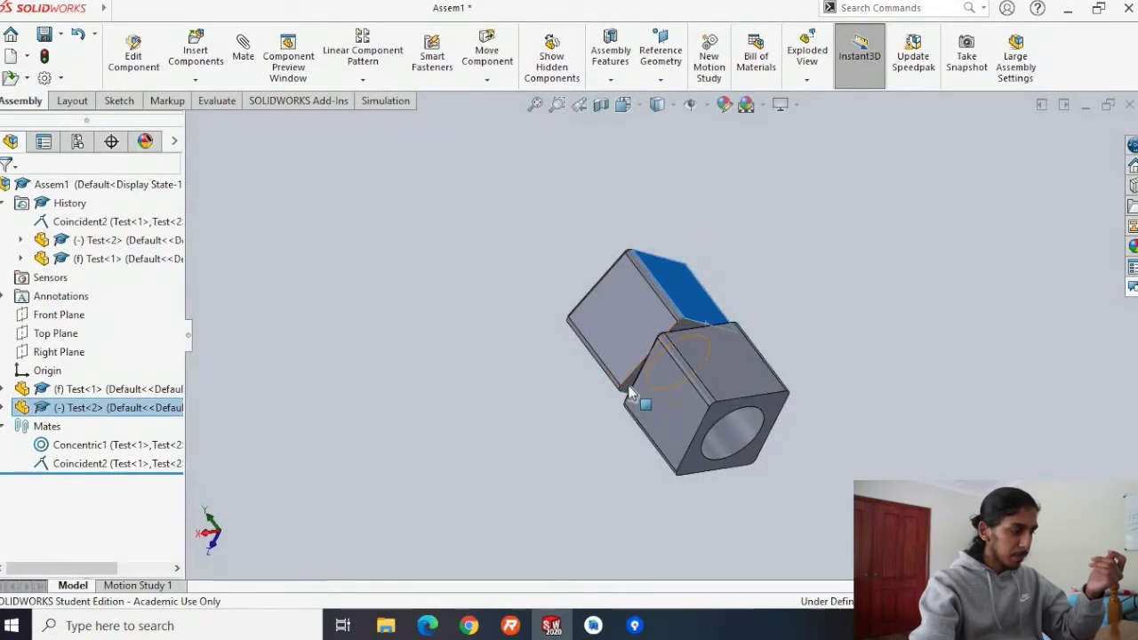
middle_click_drag(543, 471, 671, 414)
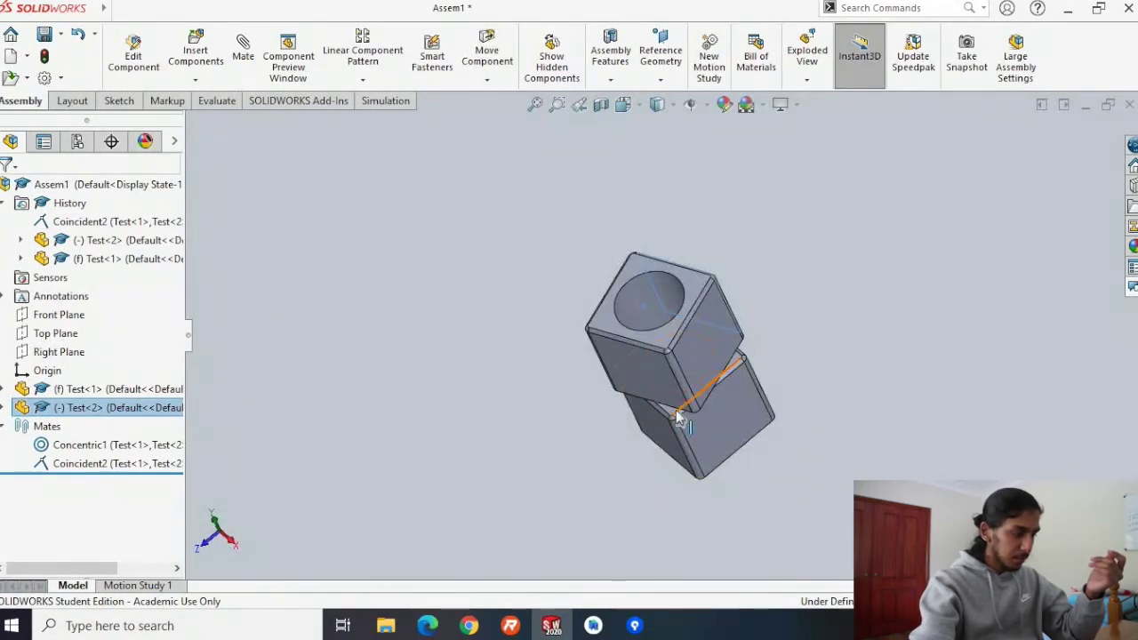
left_click_drag(719, 365, 731, 404)
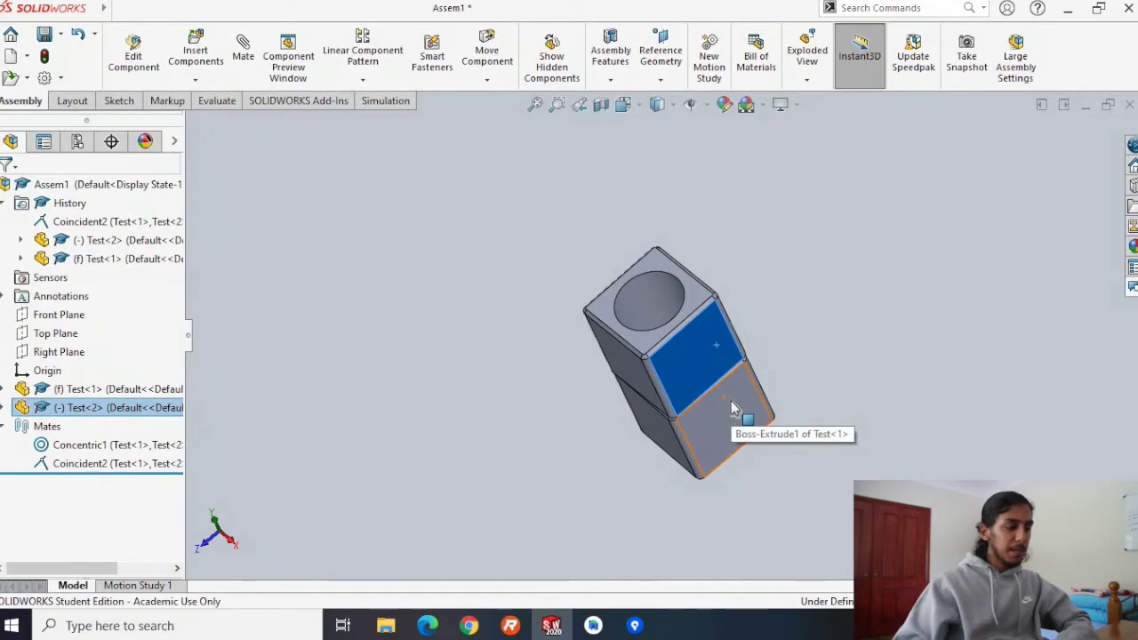
Add a Parallel mate between the matching side faces of the upper and lower Test blocks
middle_click_drag(546, 361, 511, 277)
scroll(684, 320, "down", 3)
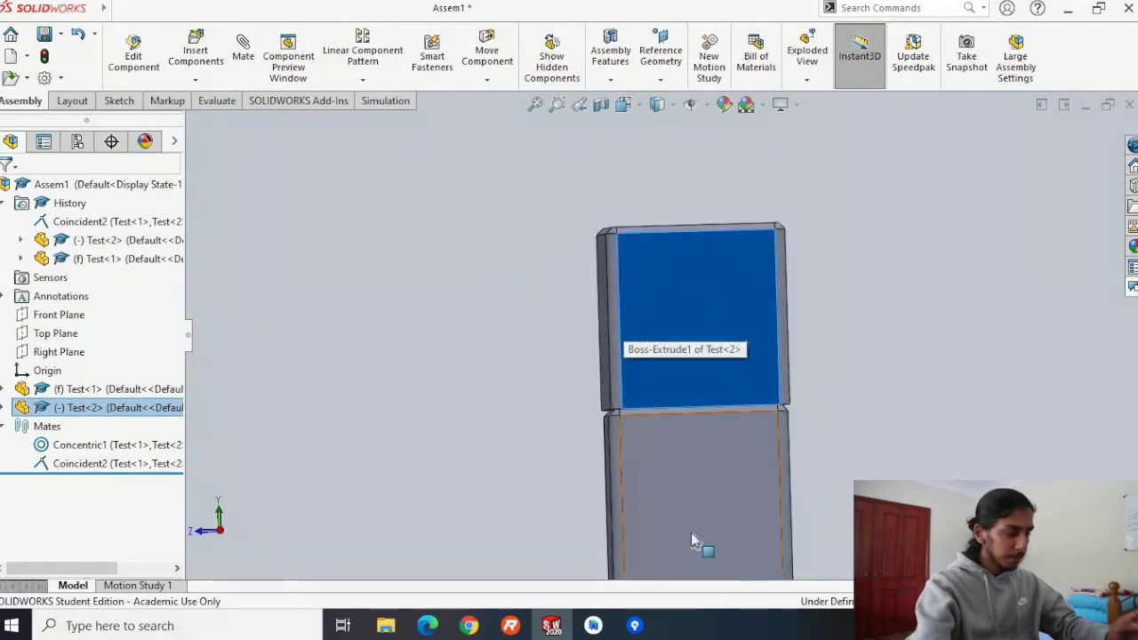
left_click(694, 538, "ctrl")
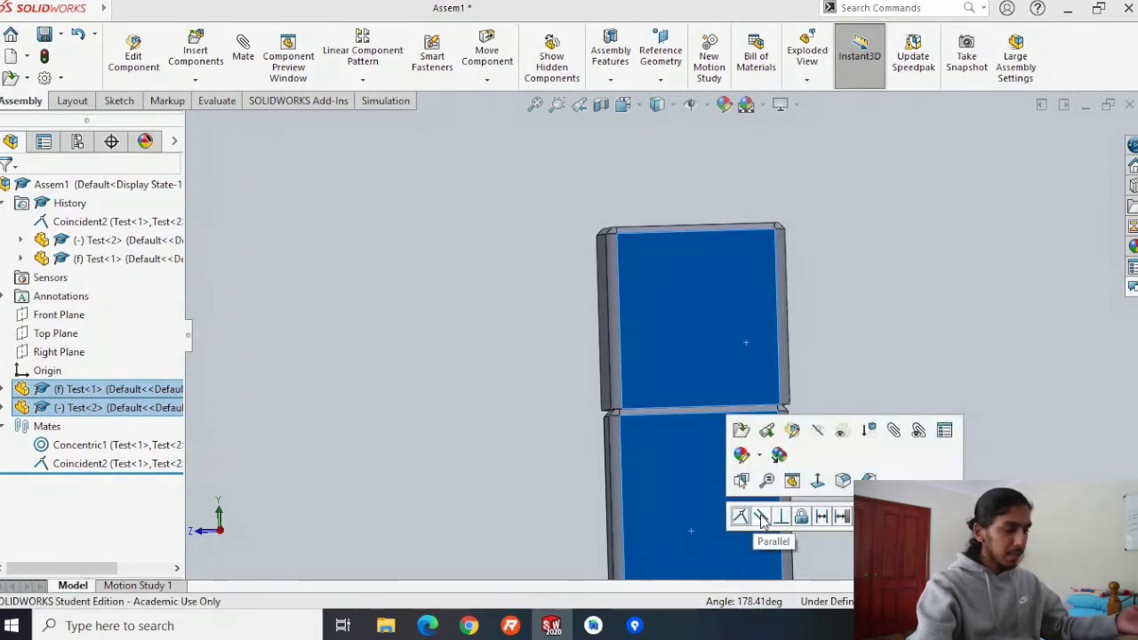
left_click(761, 518)
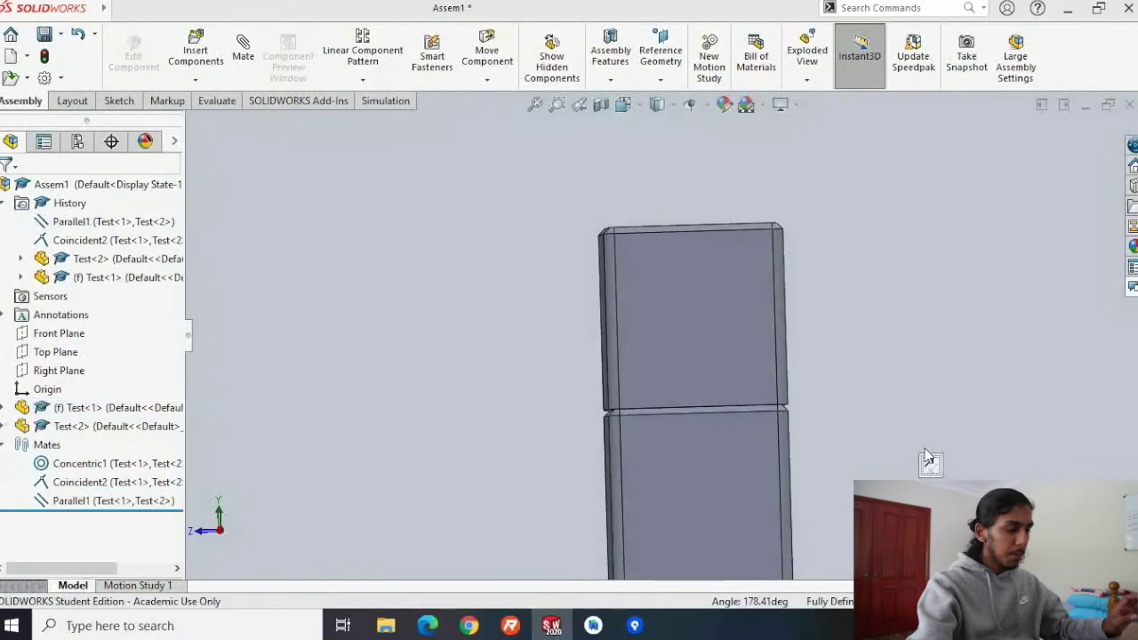
middle_click_drag(871, 442, 742, 438)
scroll(653, 377, "up", 3)
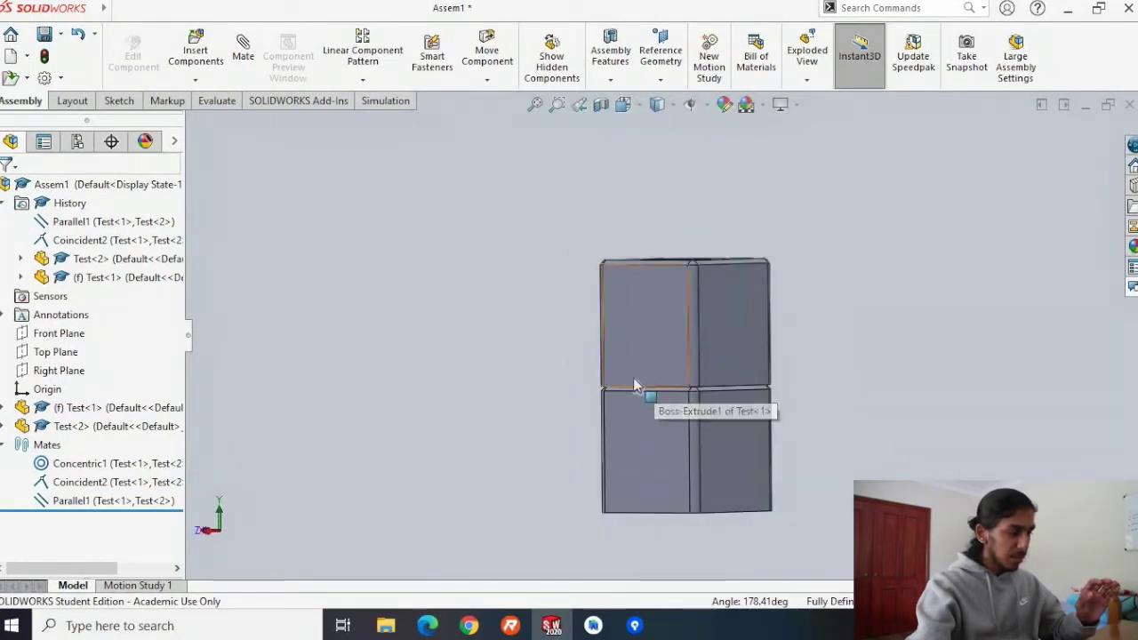
Try to move the upper Test block and the lower Test block to check that both are constrained
middle_click_drag(948, 382, 938, 395)
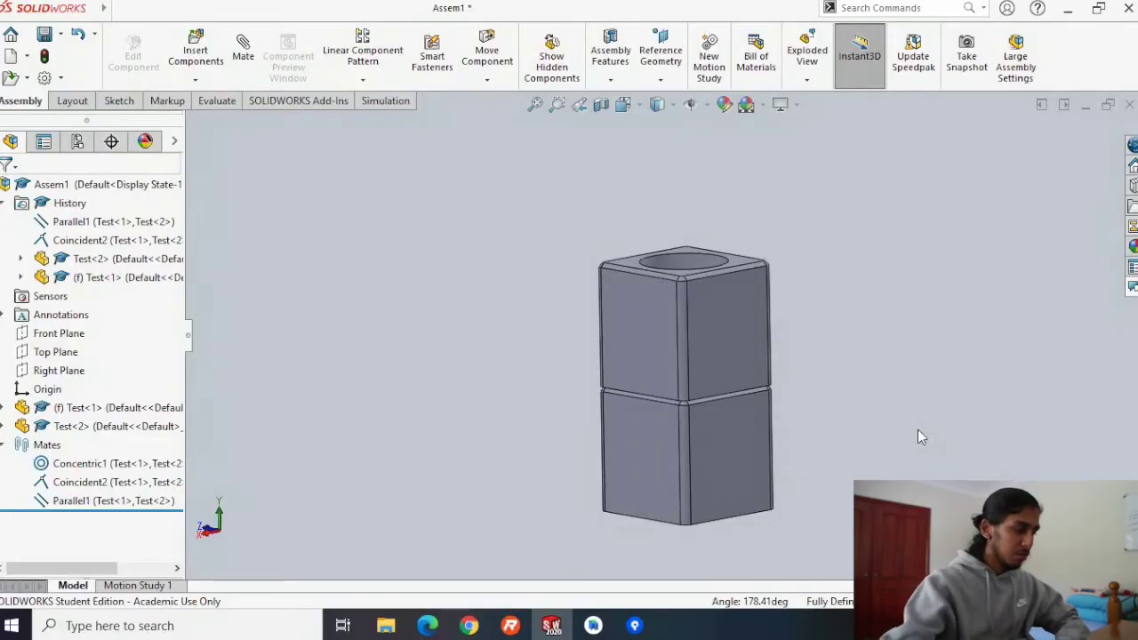
left_click_drag(721, 349, 698, 346)
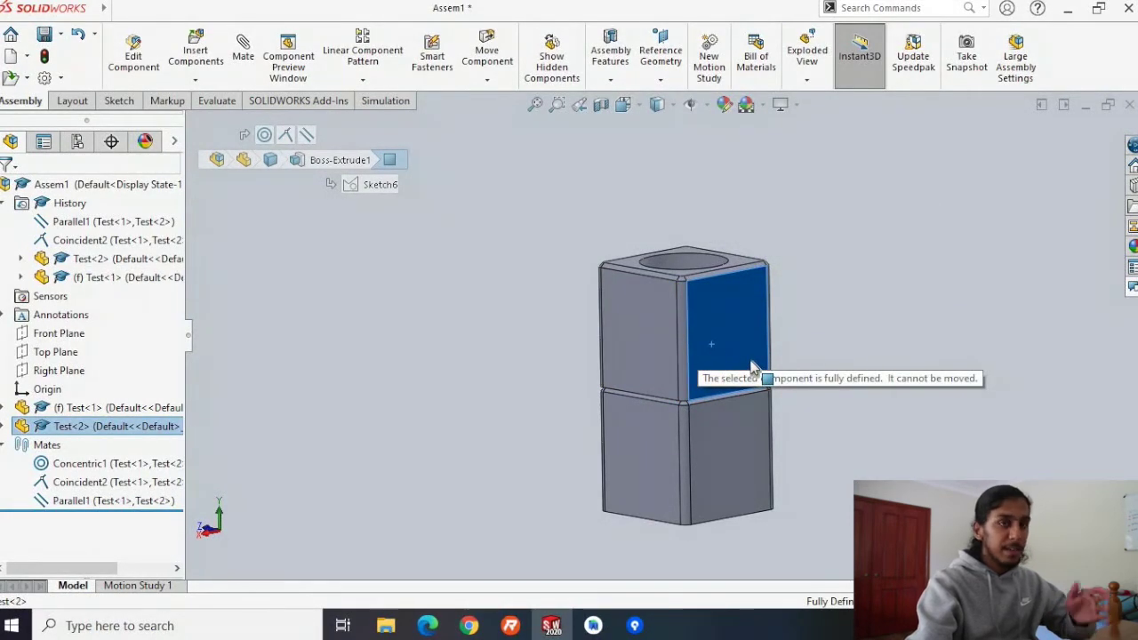
left_click_drag(729, 441, 743, 454)
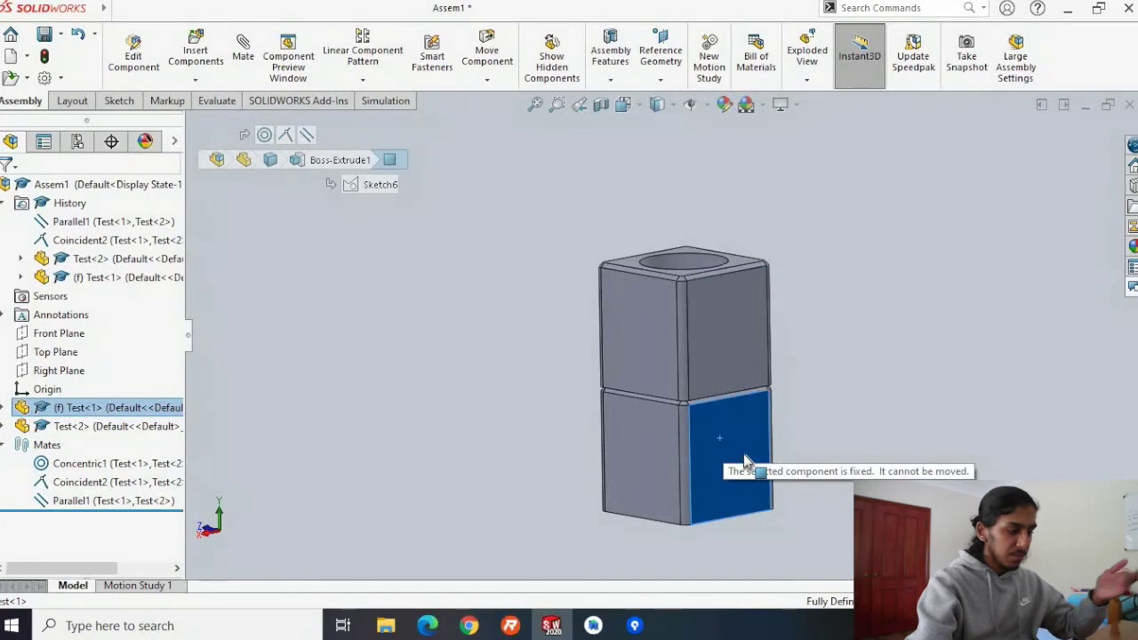
Examine the stacked blocks from several sides, checking the faces related by the parallel and coincident mates
middle_click_drag(917, 305, 700, 347)
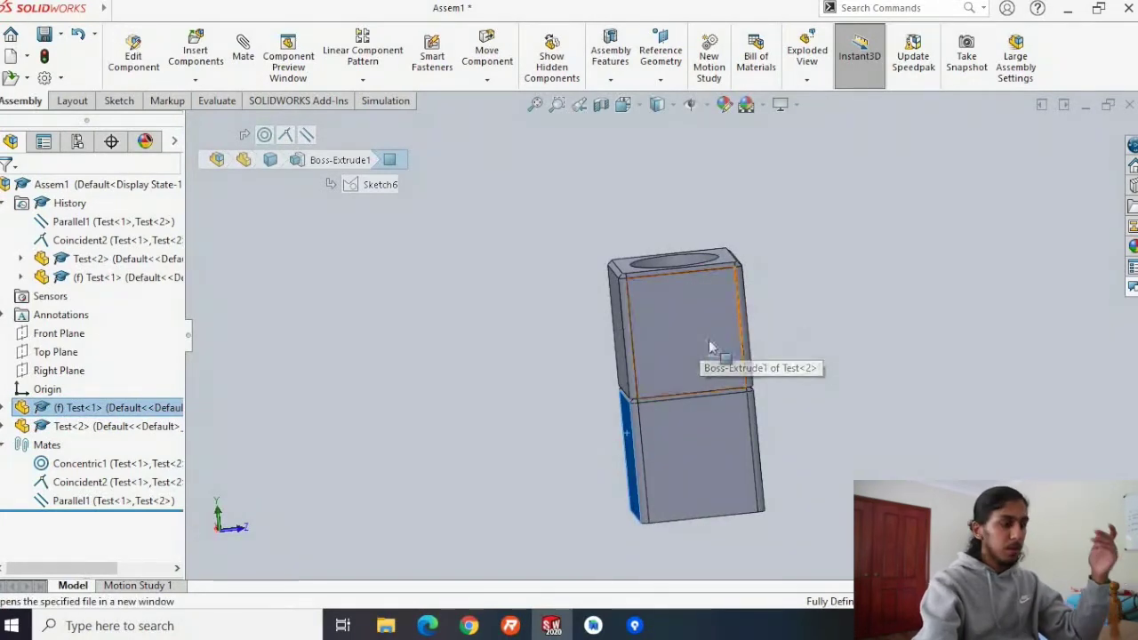
middle_click_drag(683, 342, 653, 333)
scroll(658, 330, "down", 3)
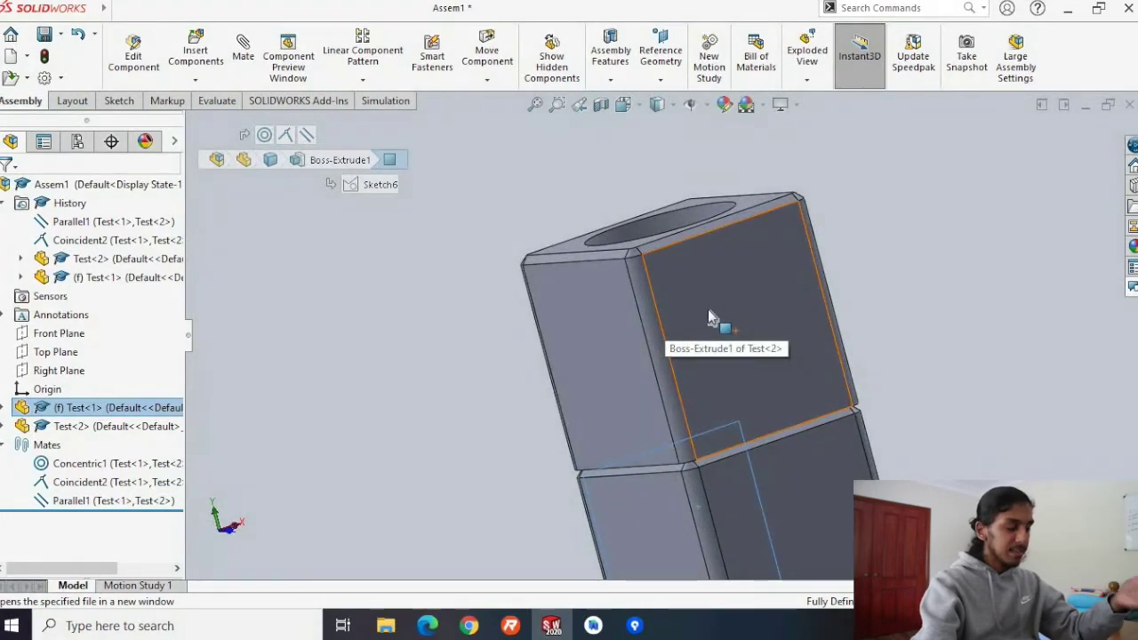
middle_click_drag(508, 399, 616, 282)
scroll(460, 450, "up", 3)
middle_click_drag(460, 450, 722, 372)
left_click(573, 387)
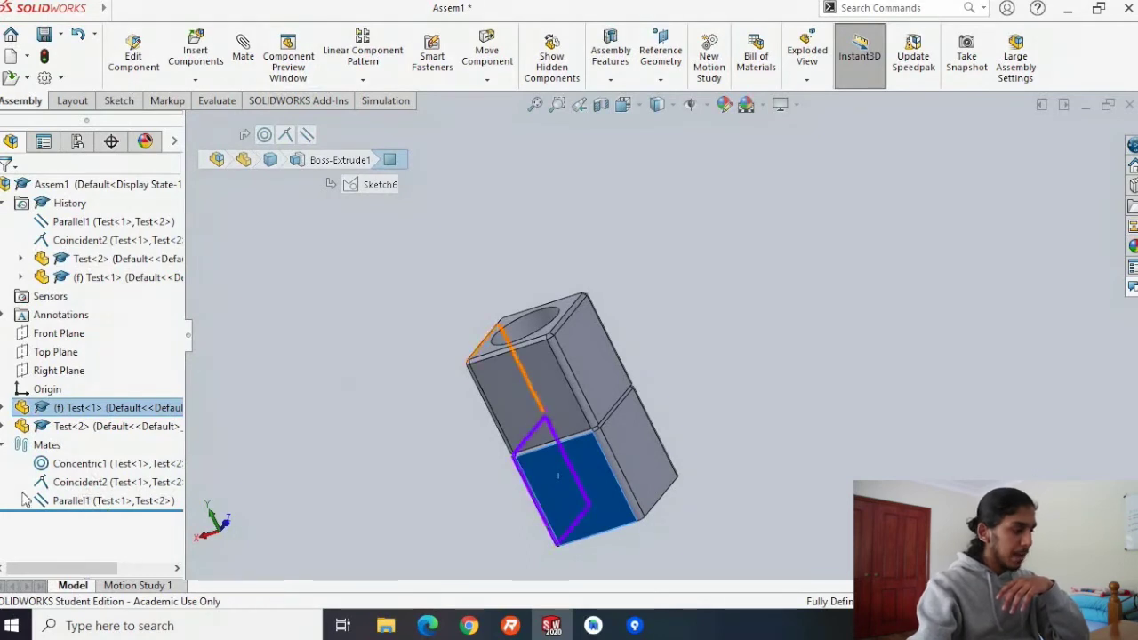
middle_click_drag(514, 265, 775, 383)
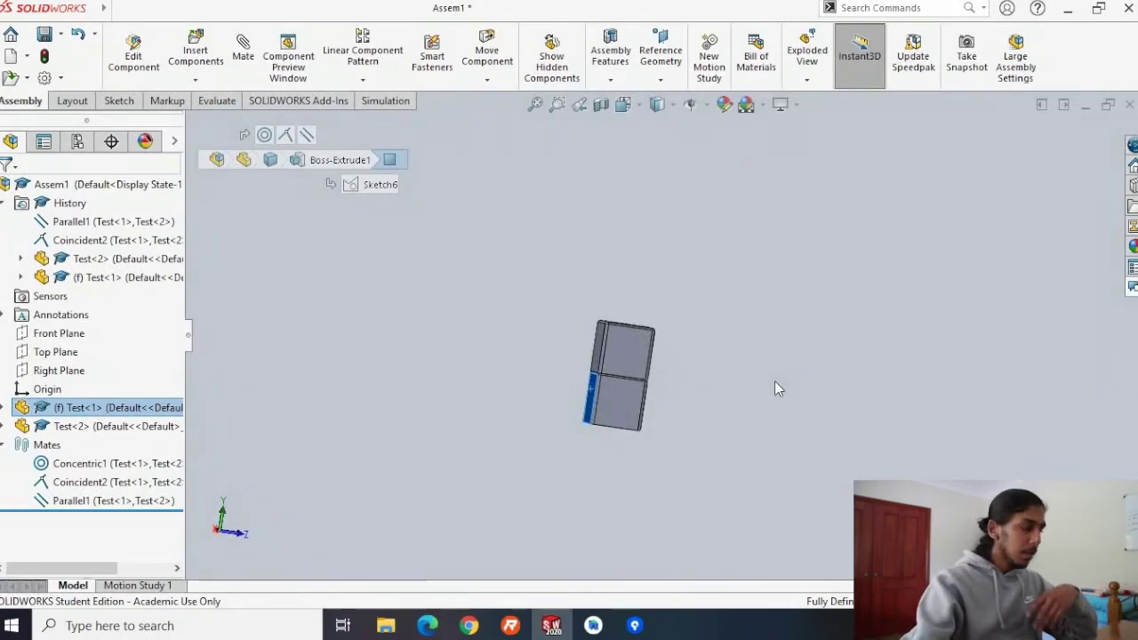
middle_click_drag(830, 350, 745, 378)
scroll(293, 345, "up", 1)
scroll(485, 289, "down", 2)
scroll(552, 296, "down", 1)
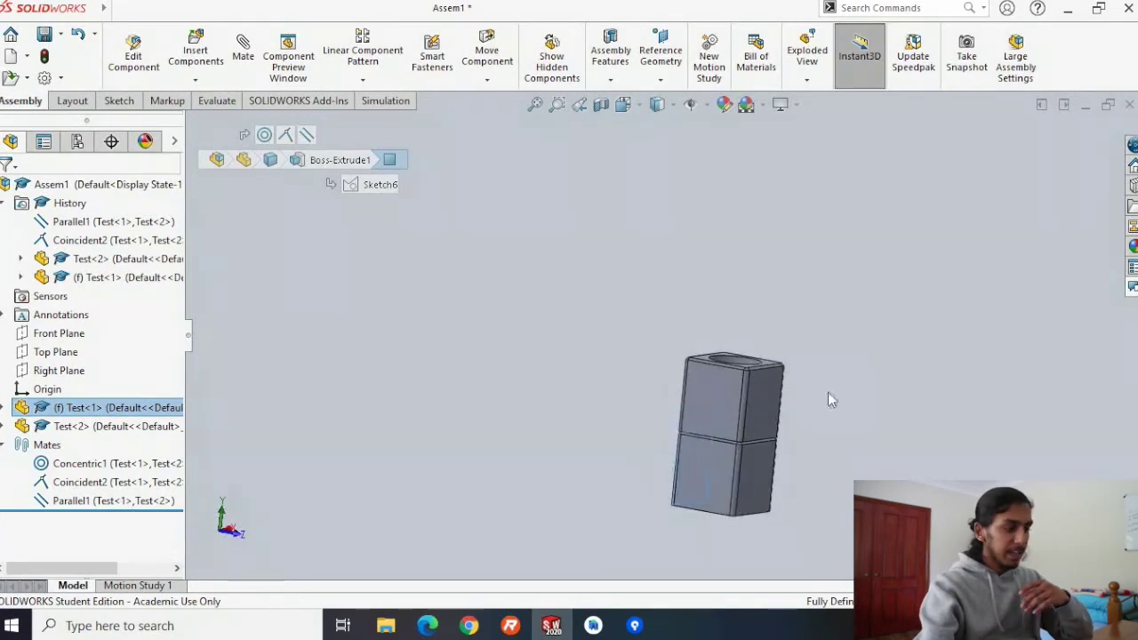
scroll(925, 435, "down", 2)
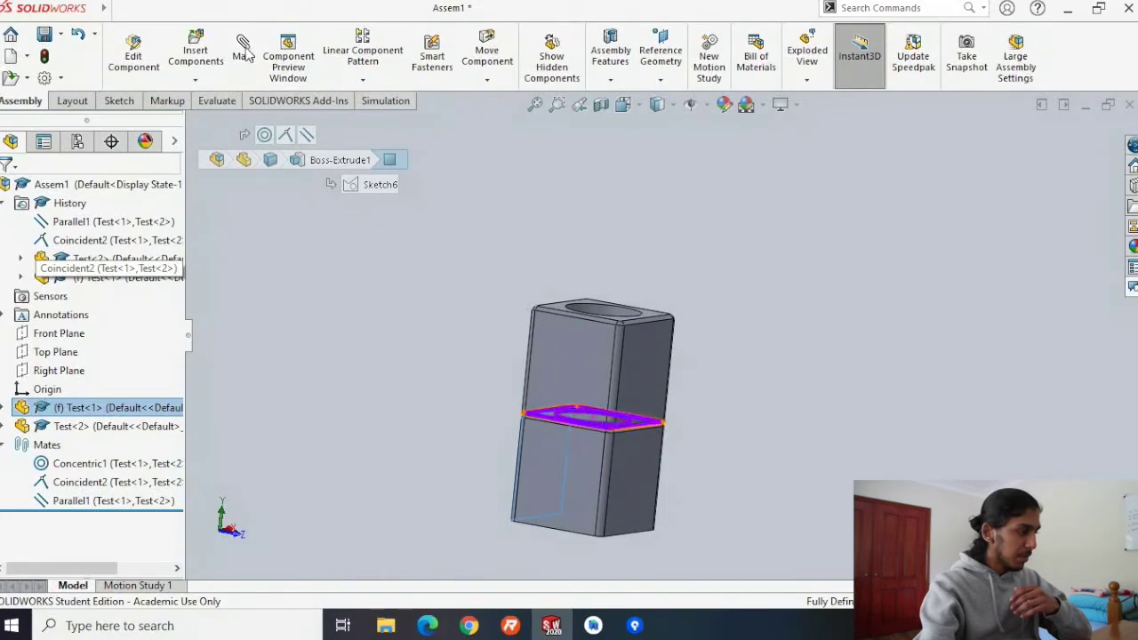
Review the standard, advanced and mechanical mate categories of the Mate command and close it without adding a mate
left_click(203, 299)
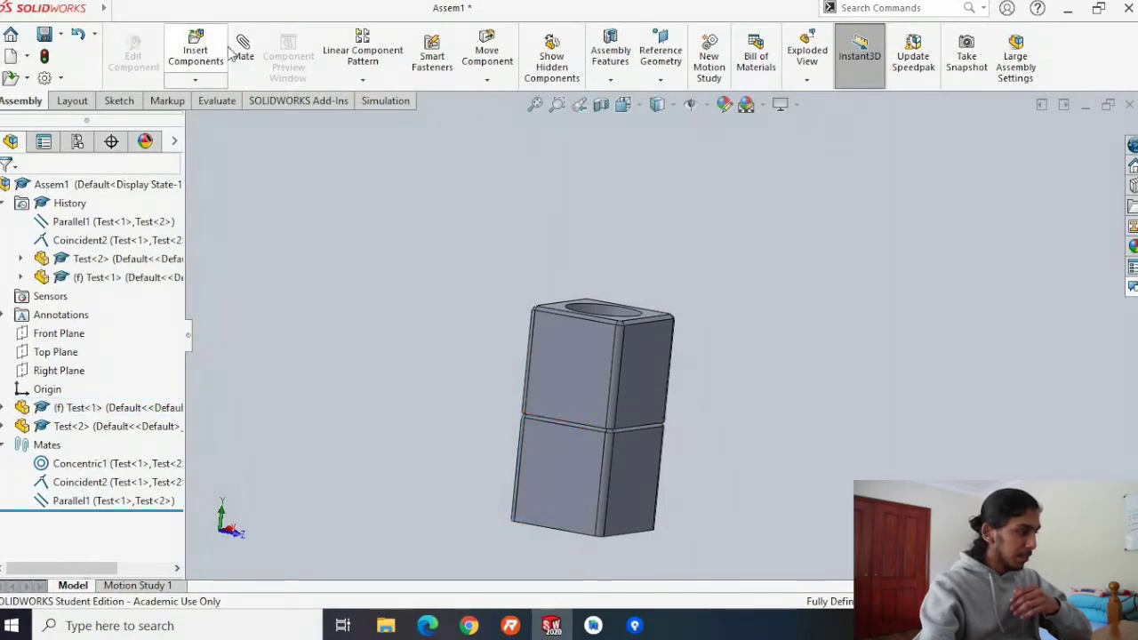
left_click(240, 80)
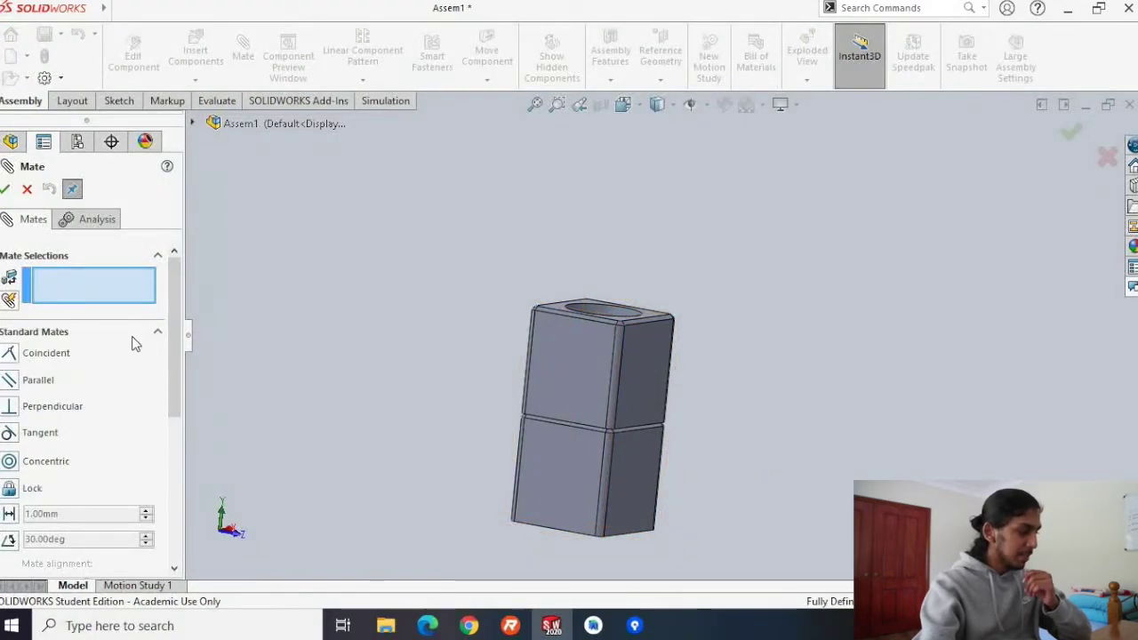
left_click(160, 331)
left_click(160, 332)
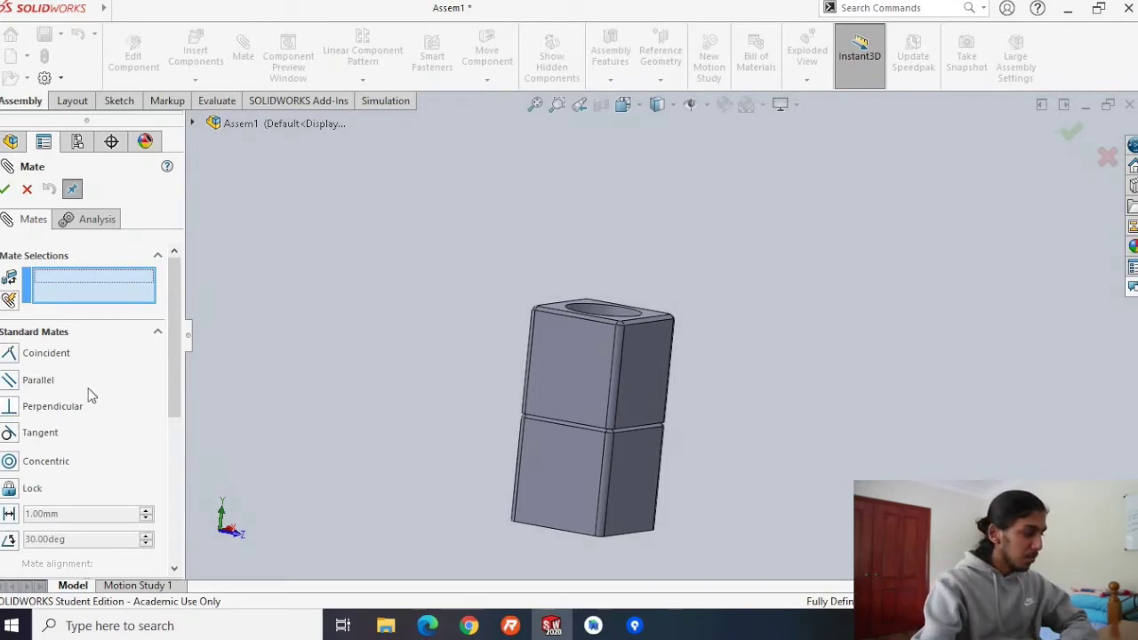
left_click(157, 331)
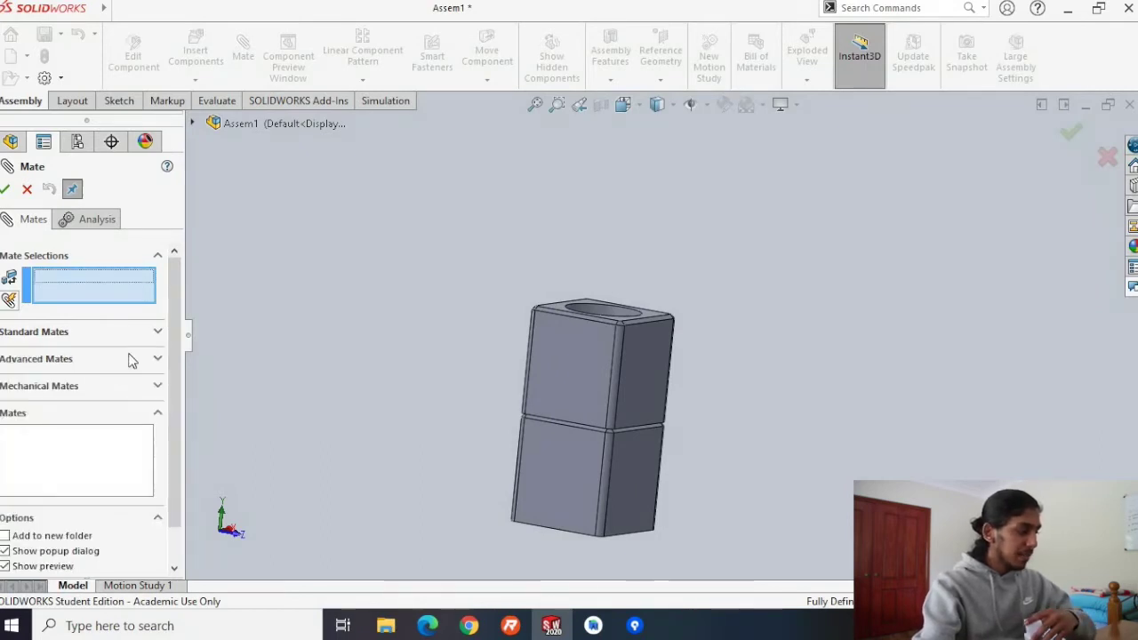
left_click(157, 359)
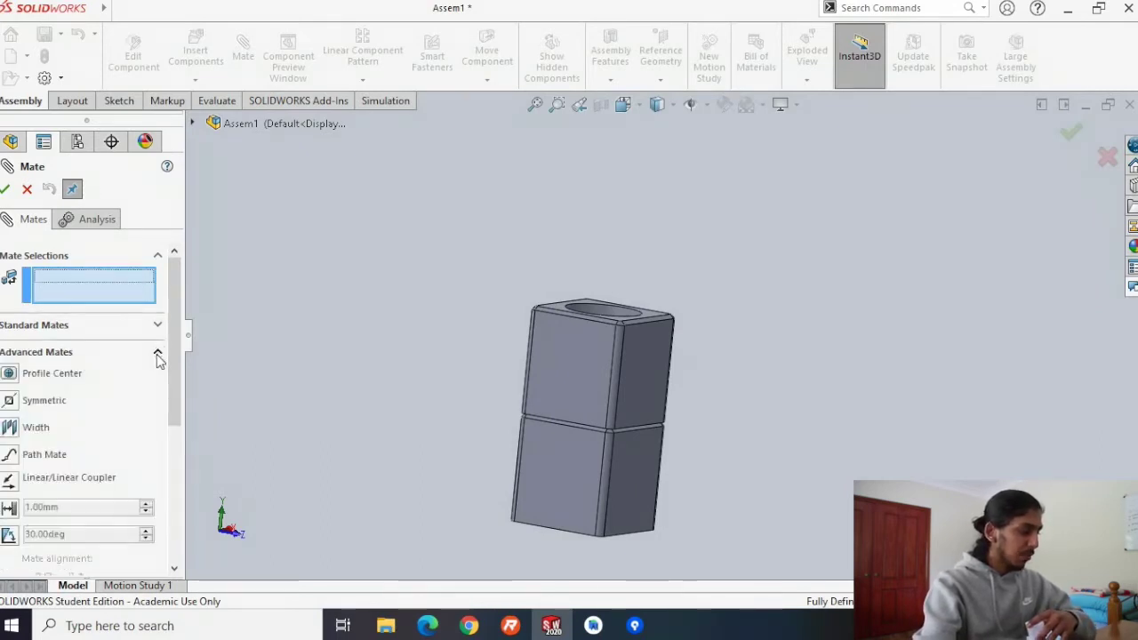
left_click(157, 355)
left_click(153, 382)
left_click(155, 379)
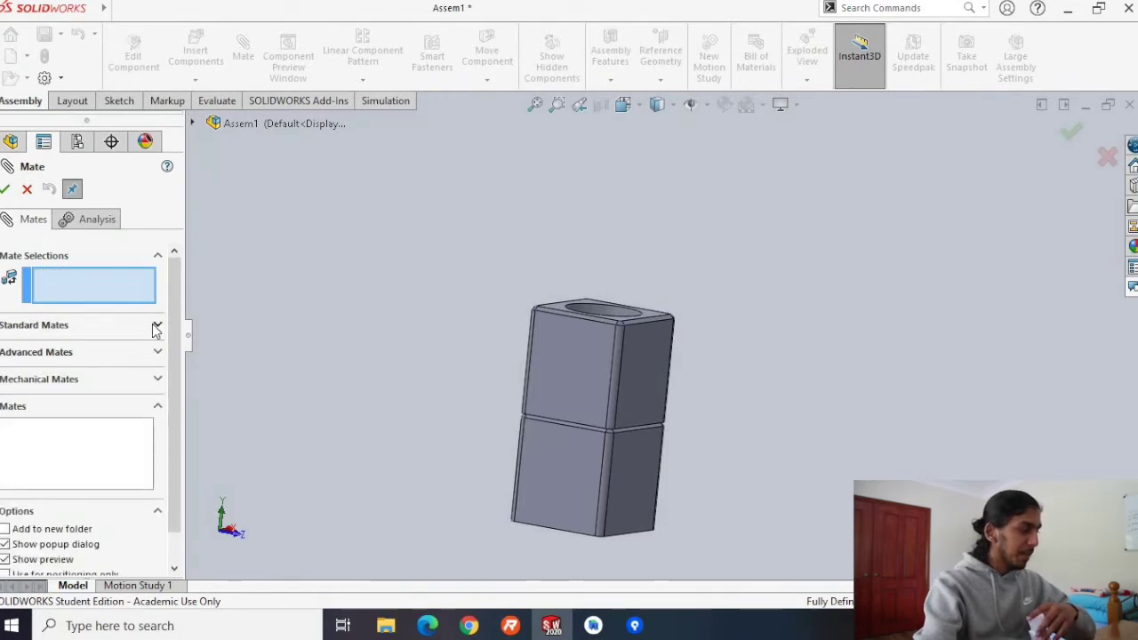
left_click(157, 325)
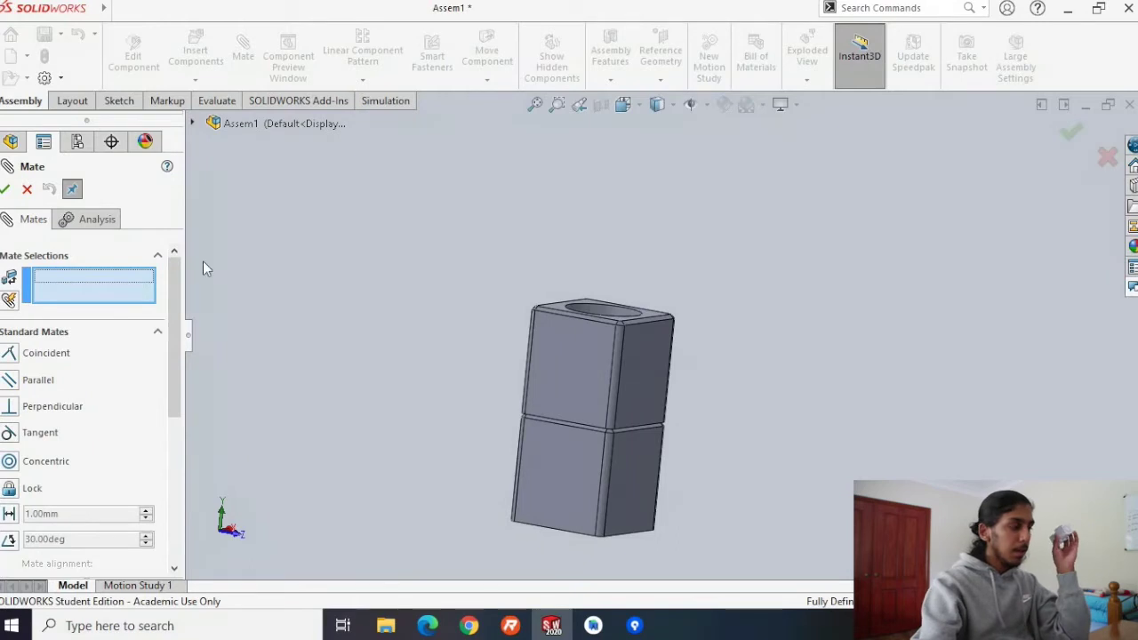
middle_click_drag(702, 277, 704, 307)
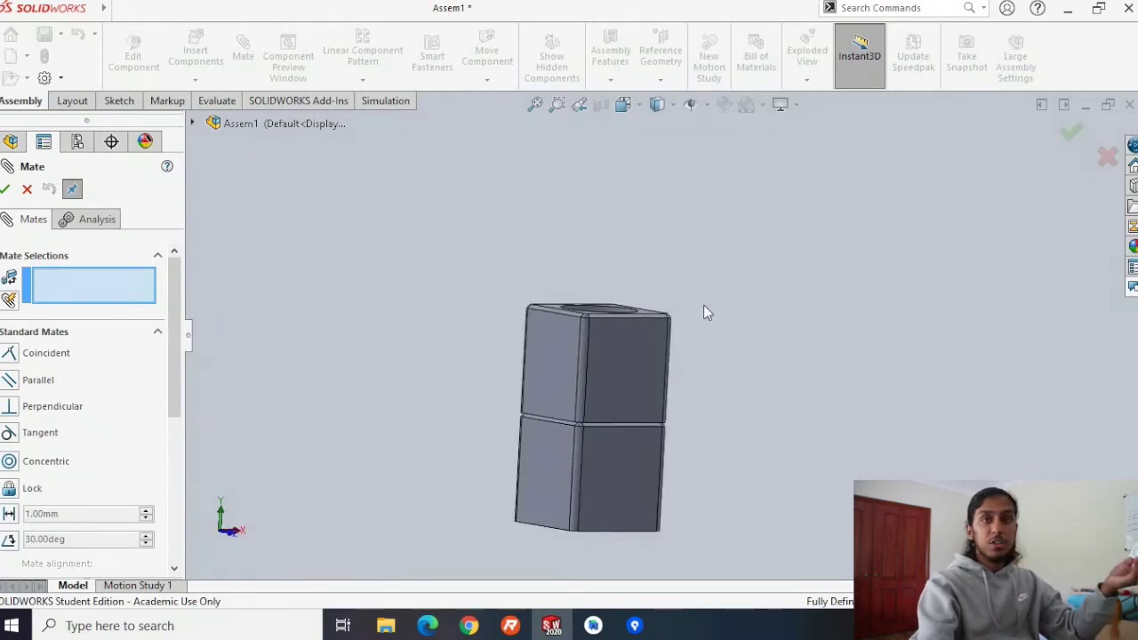
left_click(26, 189)
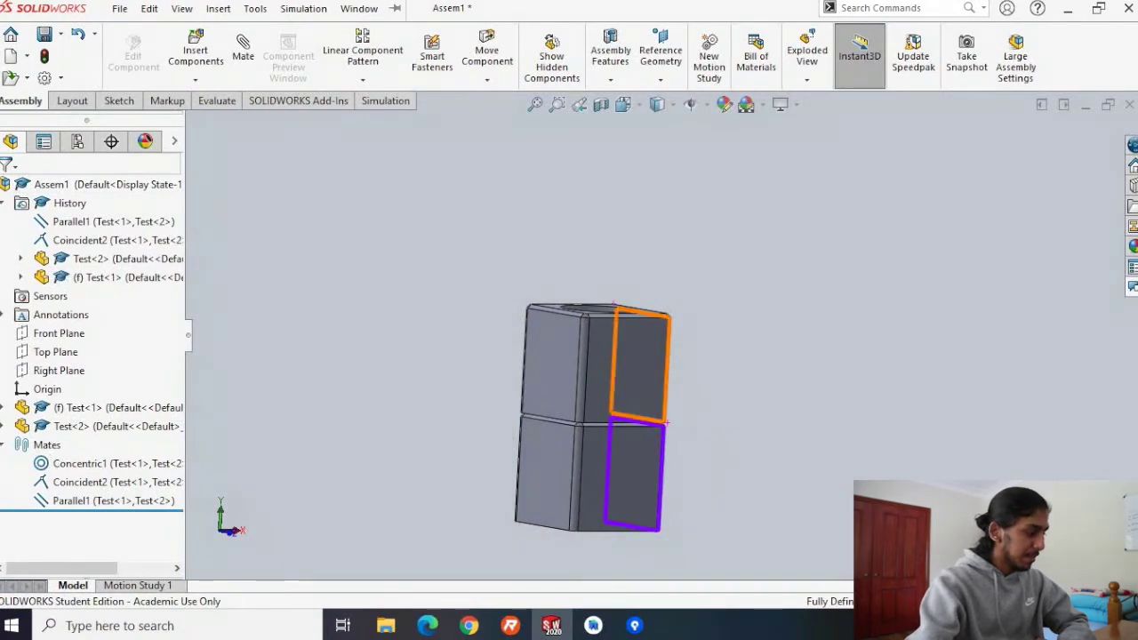
Examine the mates listed under the second Test part in the assembly tree, and collapse the assembly's History folder
left_click(4, 428)
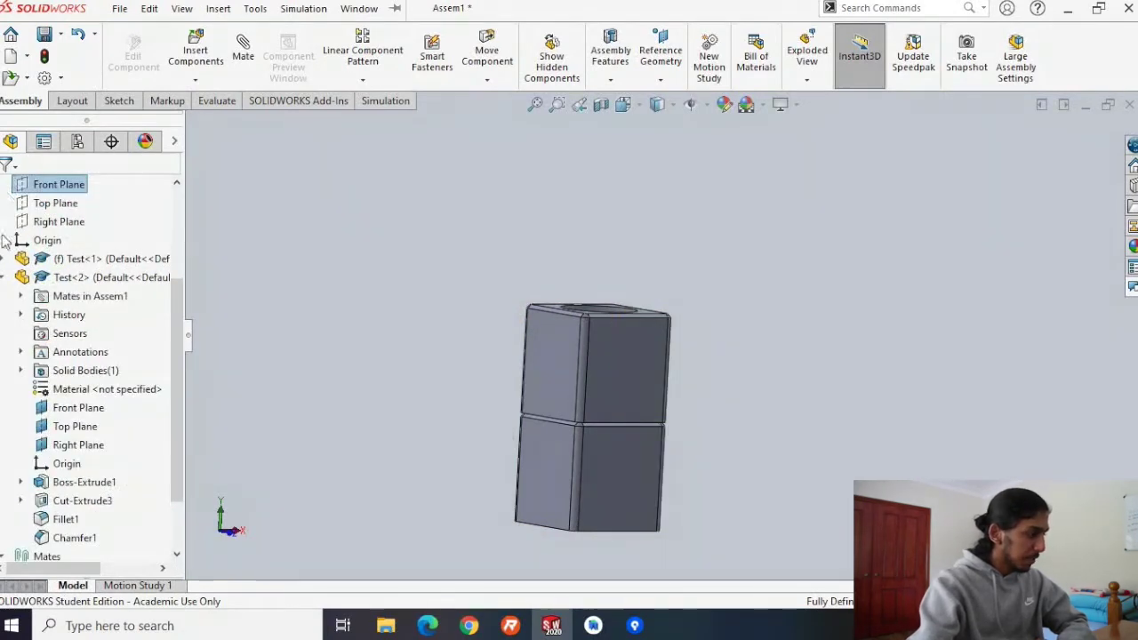
left_click(4, 278)
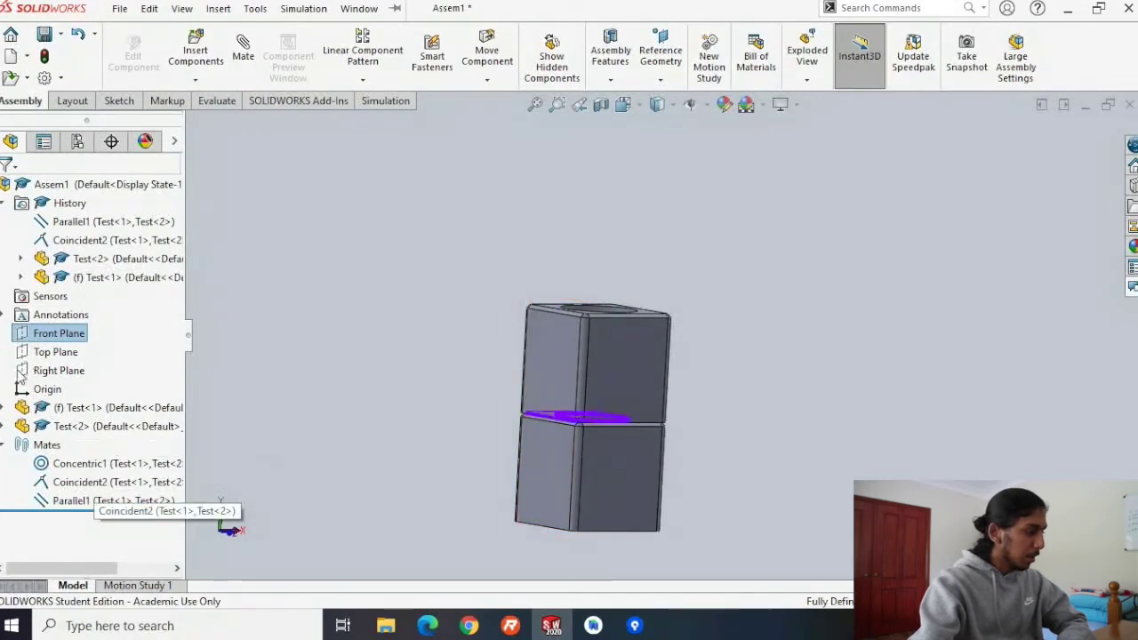
left_click(69, 410)
left_click(63, 431)
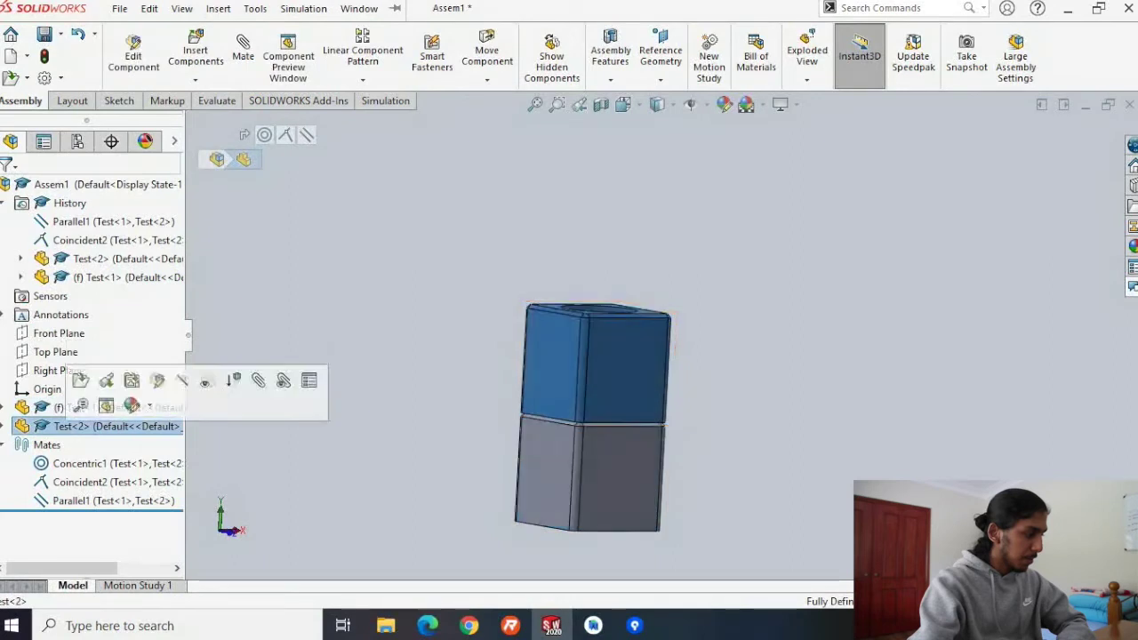
left_click(5, 426)
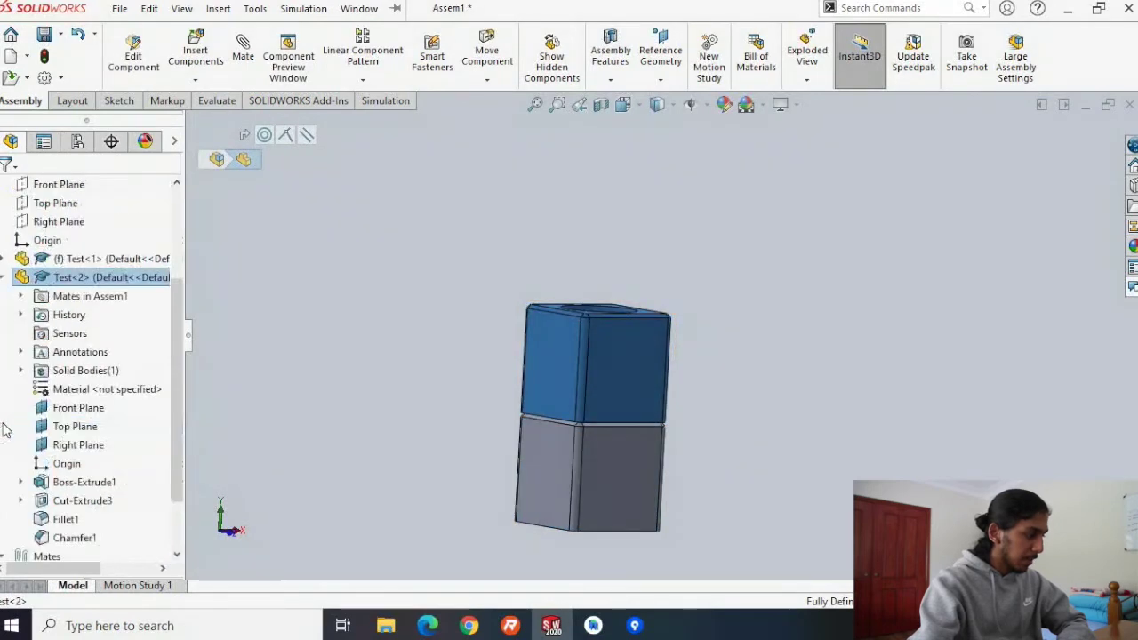
left_click(21, 297)
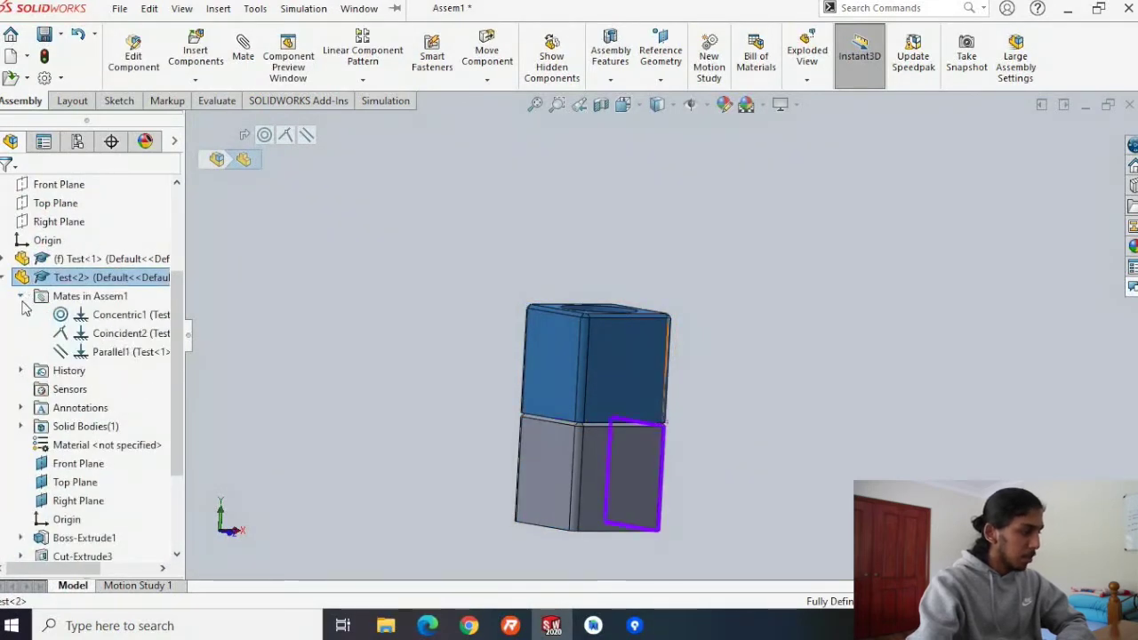
left_click(7, 279)
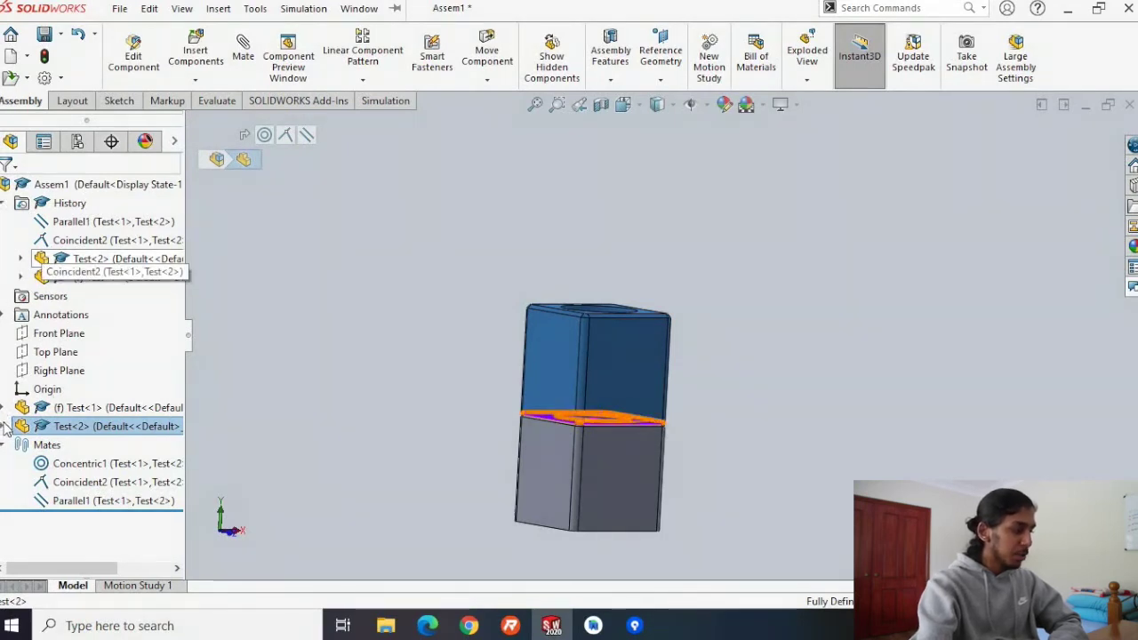
left_click(2, 204)
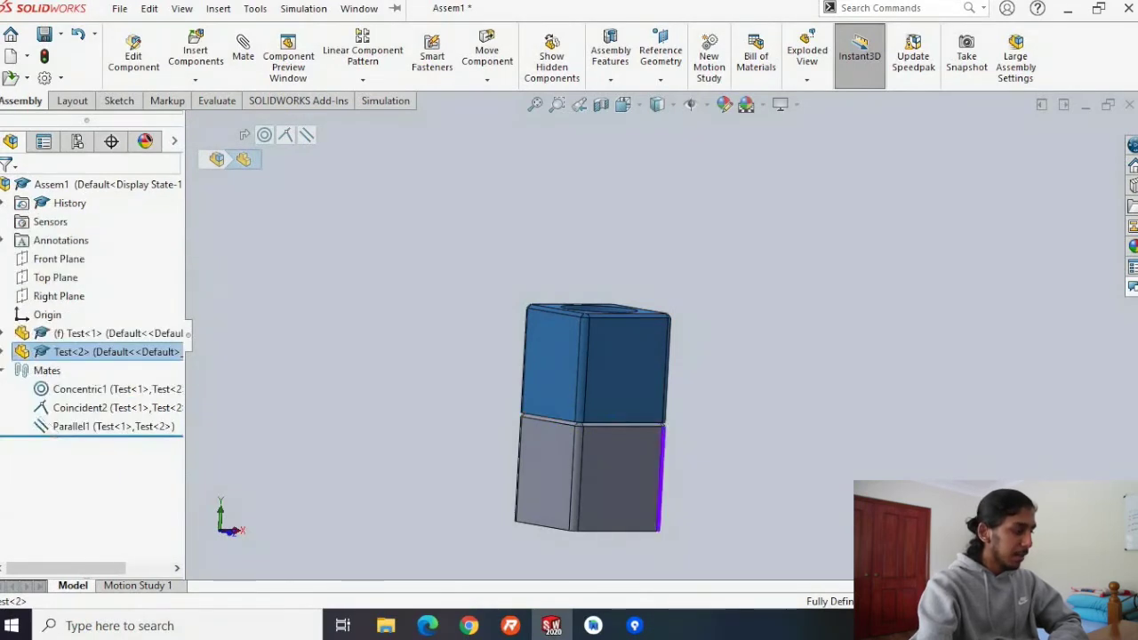
left_click(4, 353)
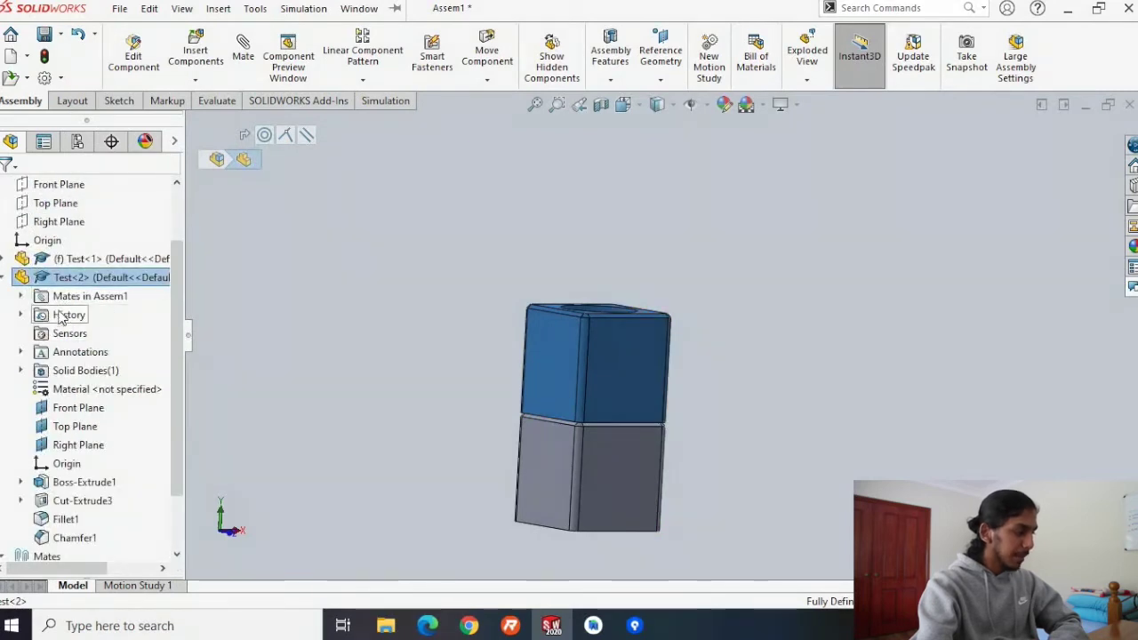
left_click(21, 296)
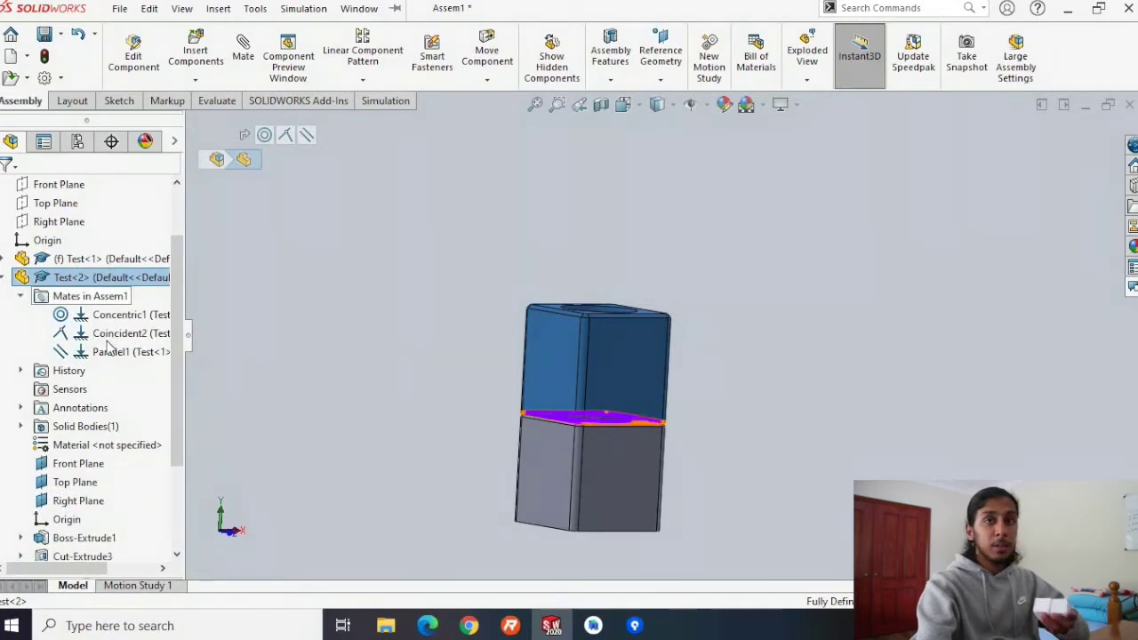
Try to move the upper Test block by its side face to check that it is fully constrained
middle_click_drag(614, 294, 637, 370)
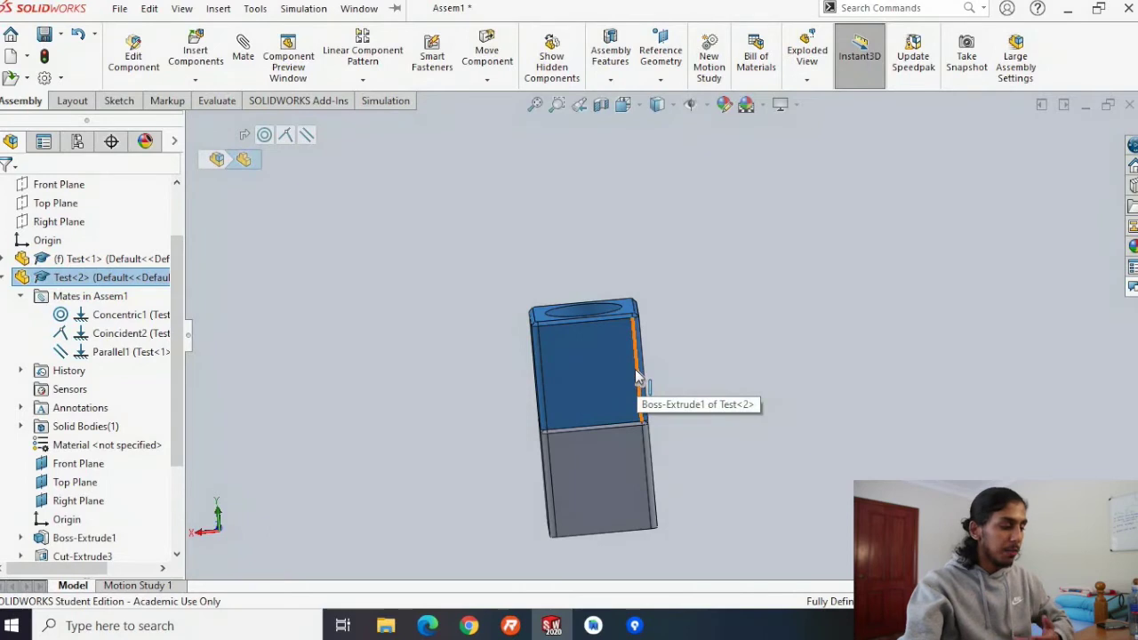
left_click(579, 375)
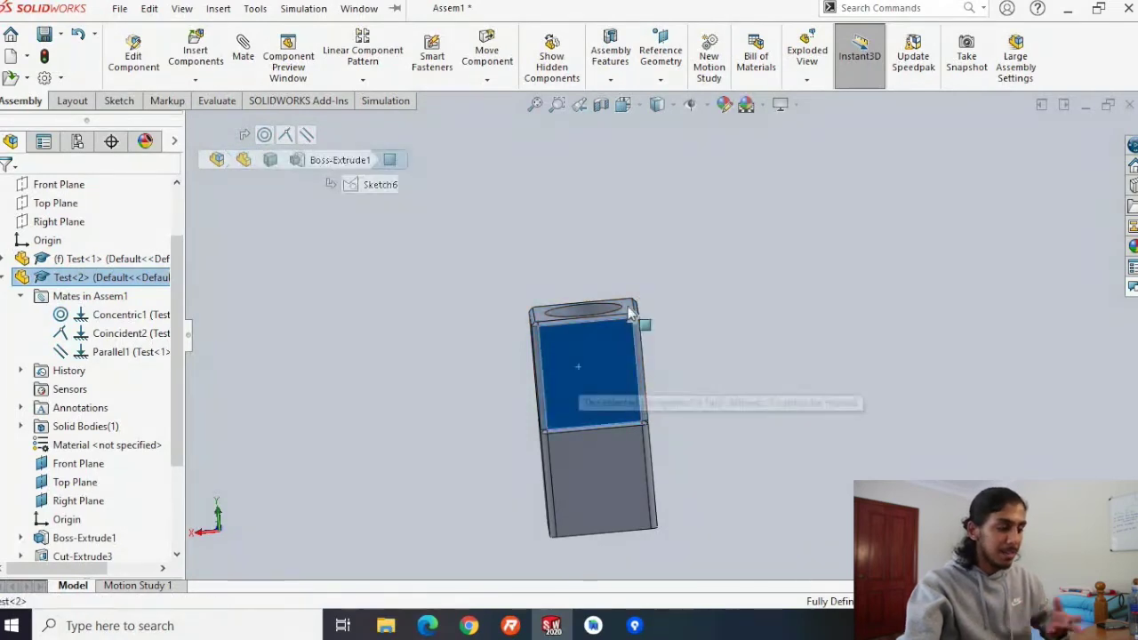
left_click(373, 373)
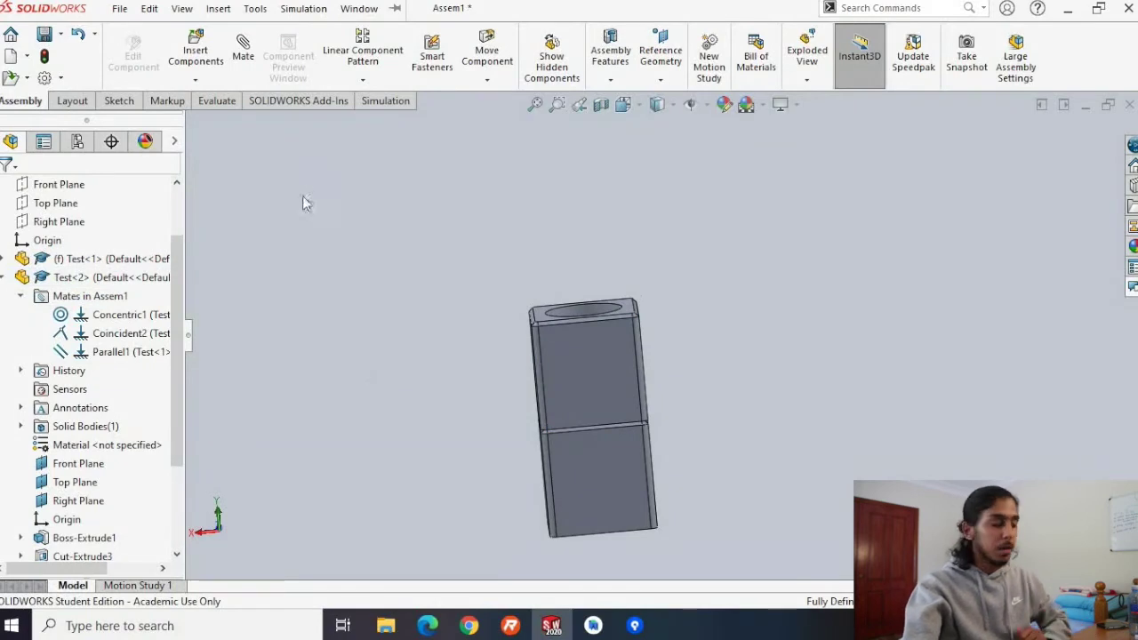
Open the Hex Shaft part from the Parts folder for insertion and position it clear of the stacked Test blocks
middle_click_drag(397, 329, 552, 165)
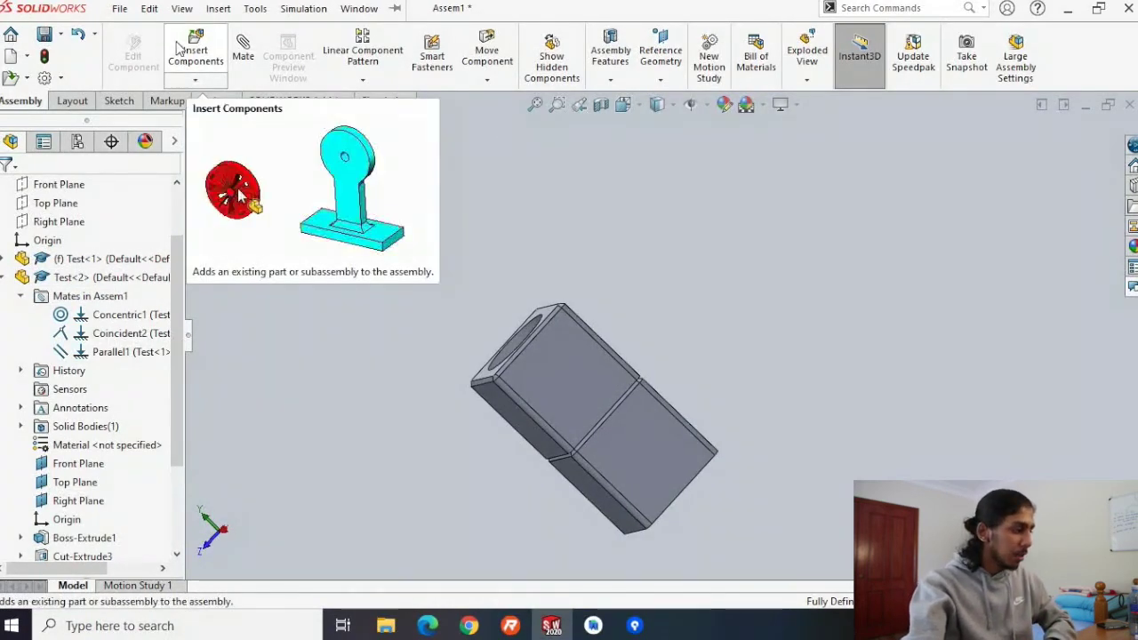
left_click(195, 47)
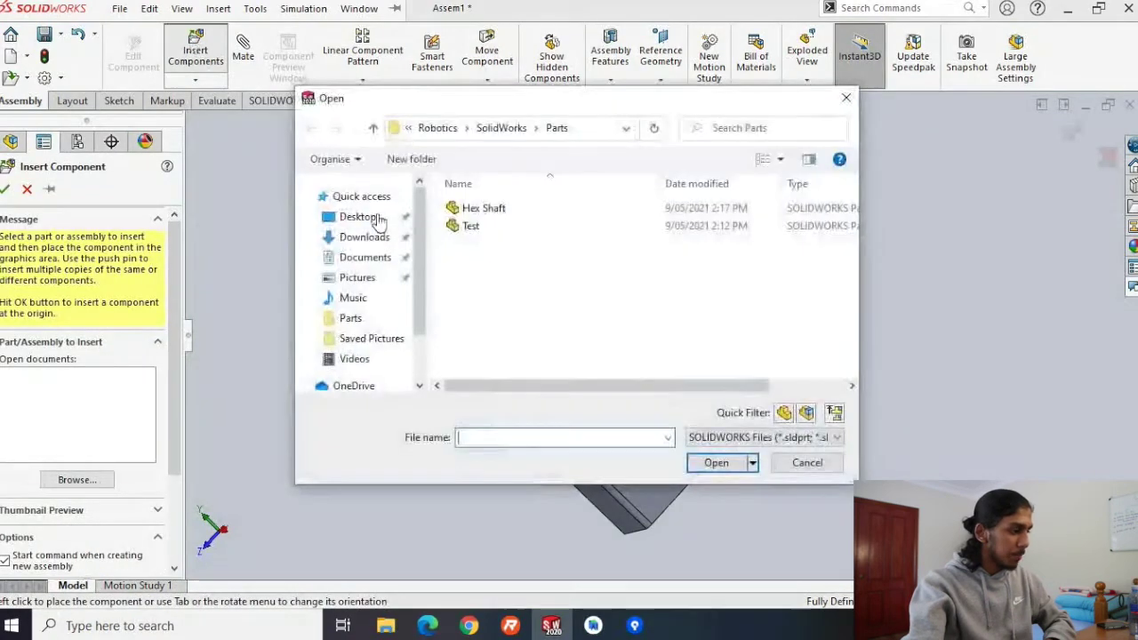
left_click(480, 210)
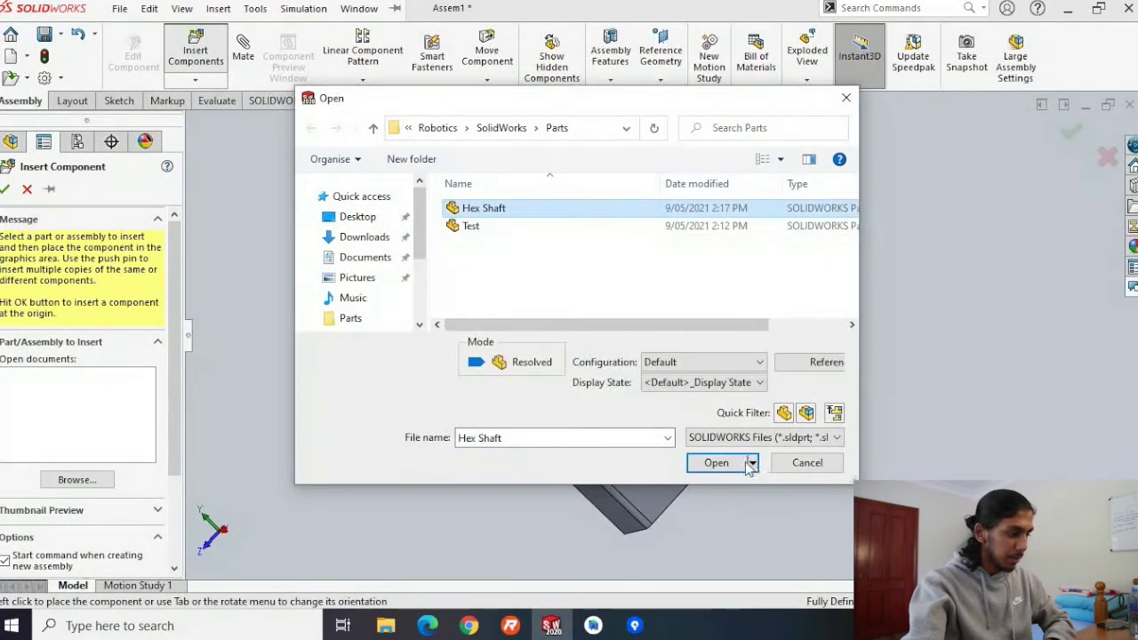
left_click(716, 463)
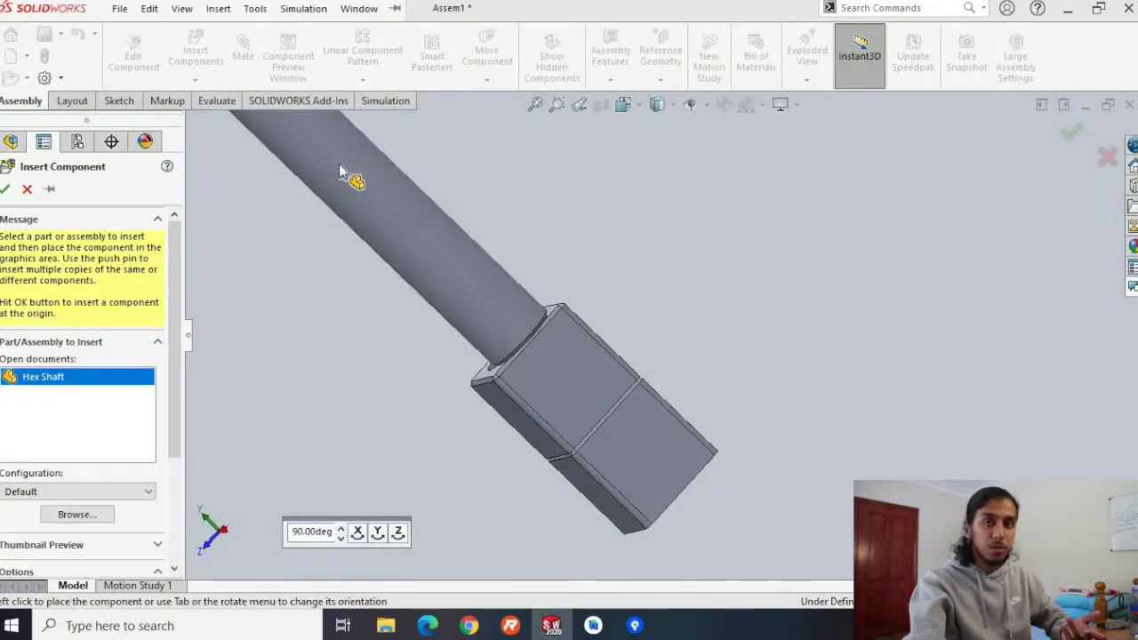
middle_click_drag(339, 164, 416, 167)
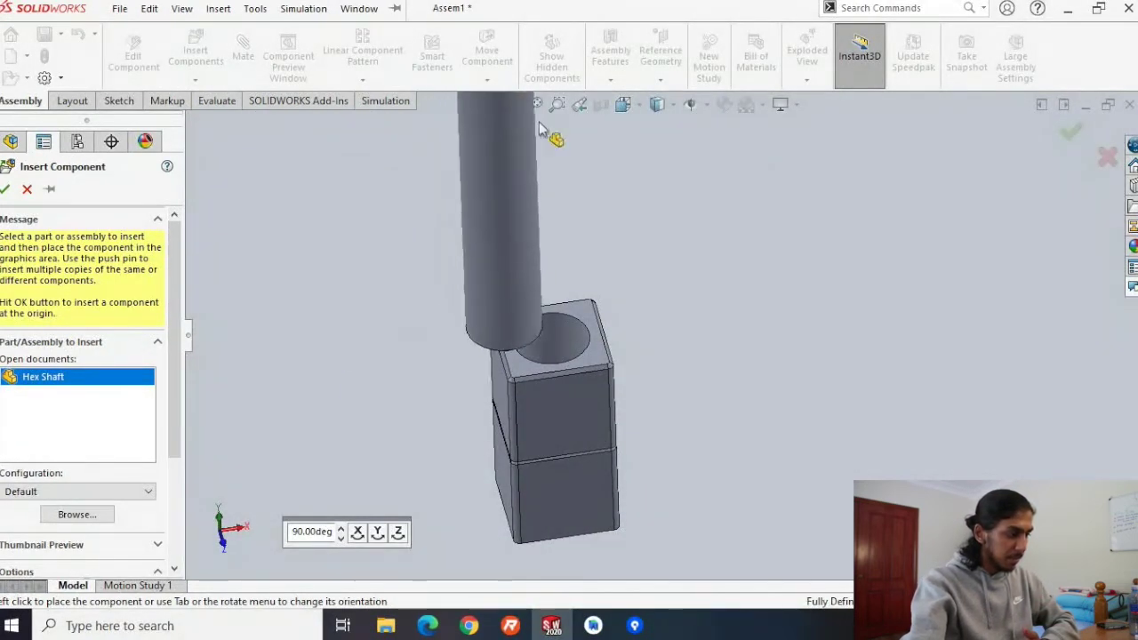
middle_click_drag(552, 139, 471, 139)
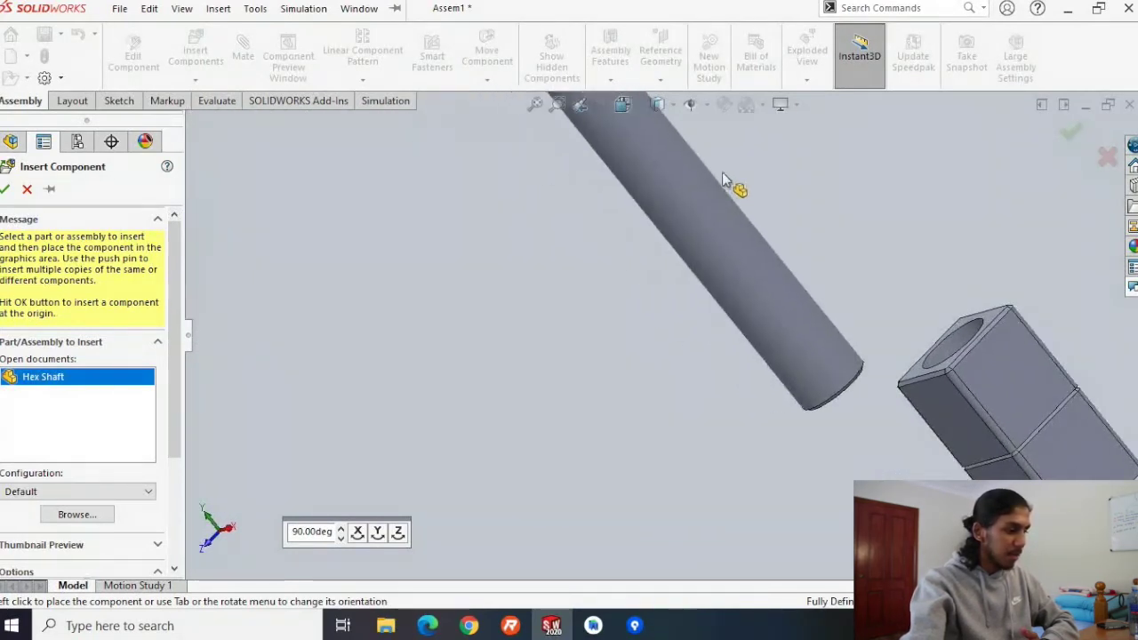
scroll(712, 133, "down", 3)
scroll(602, 89, "down", 1)
scroll(735, 215, "up", 8)
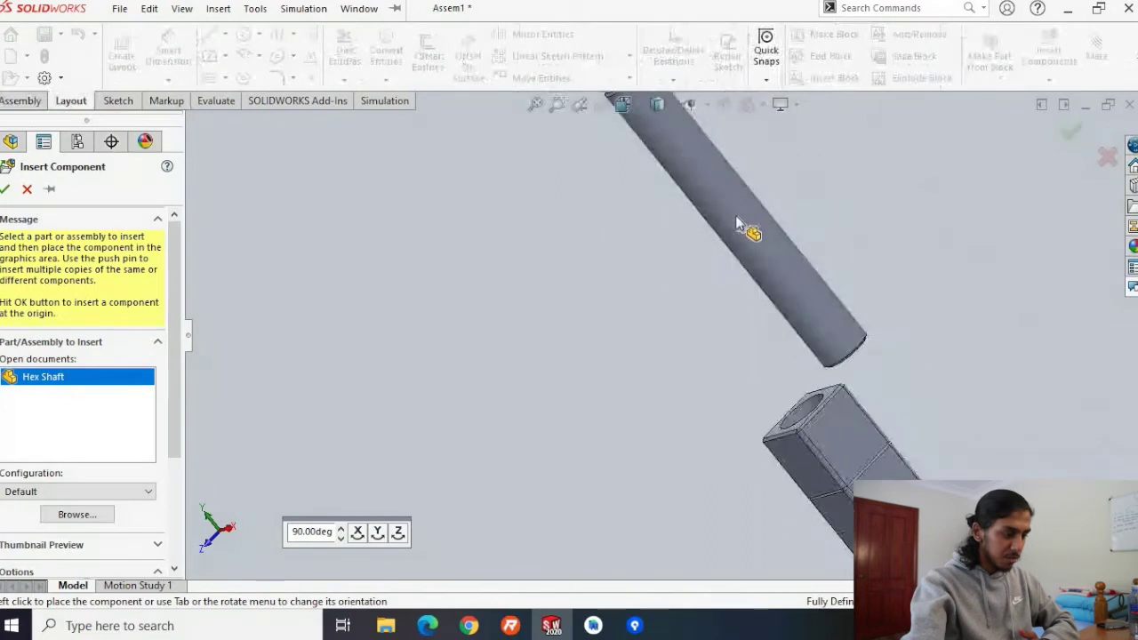
scroll(743, 336, "down", 3)
scroll(678, 338, "up", 3)
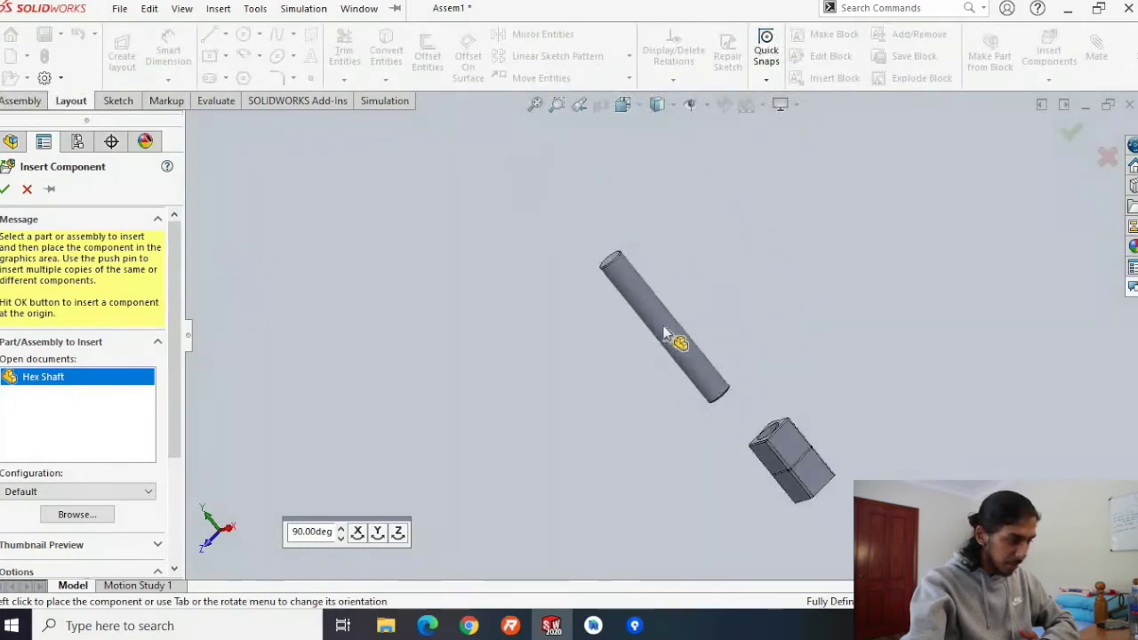
middle_click_drag(681, 338, 640, 325)
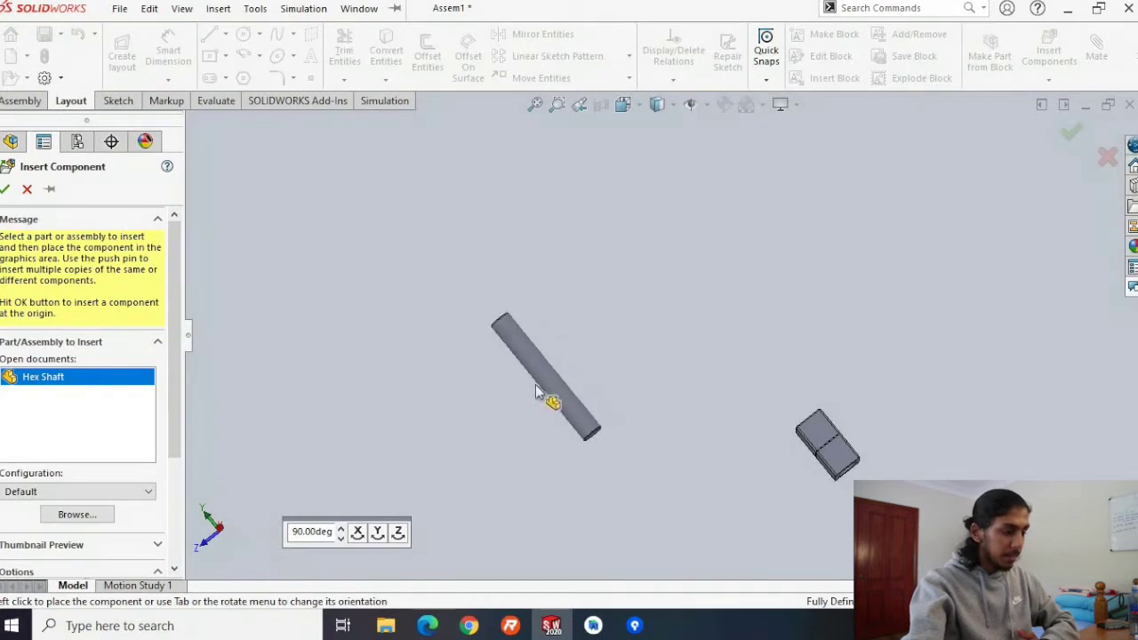
Rotate the unplaced Hex Shaft in 90° increments about its Z and X axes
left_click(398, 531)
left_click(398, 531)
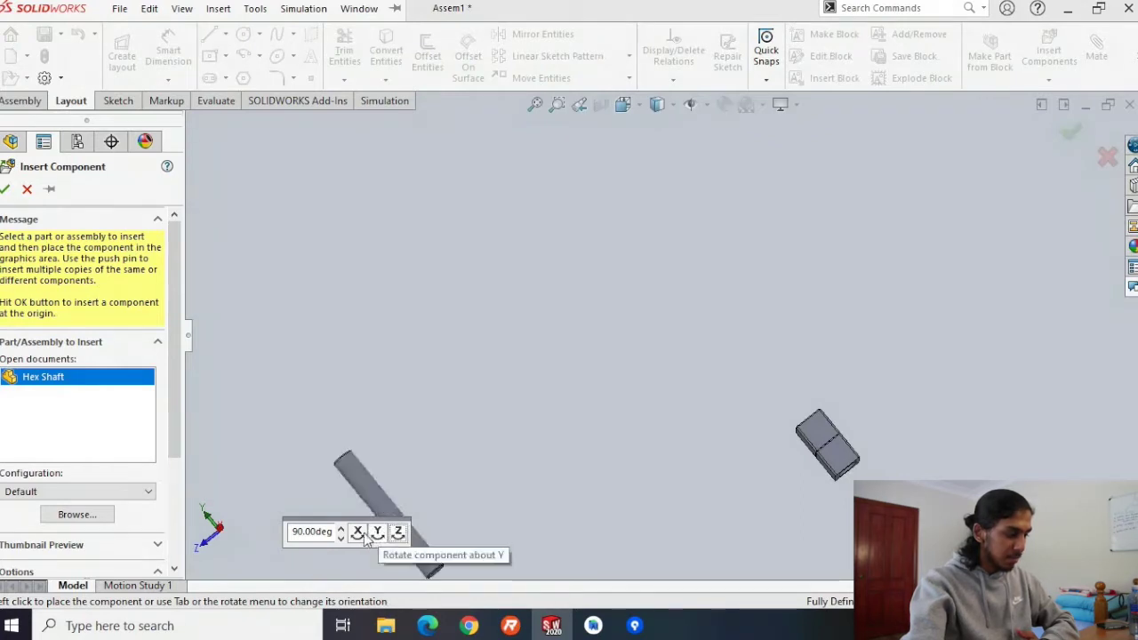
left_click(358, 532)
left_click(363, 532)
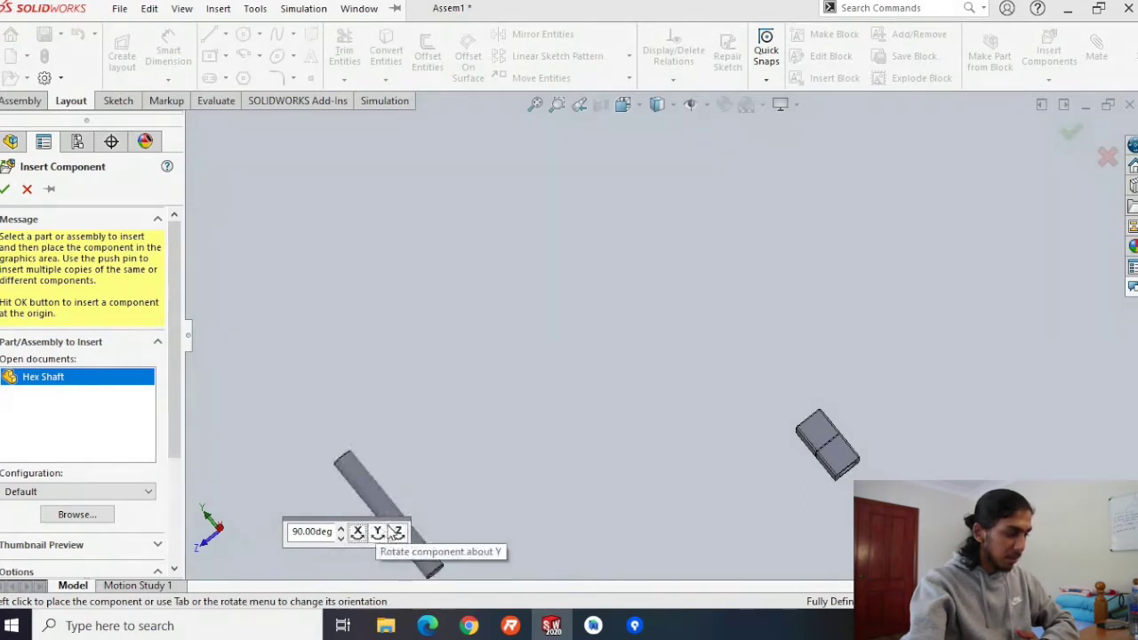
scroll(736, 314, "down", 3)
scroll(736, 313, "up", 3)
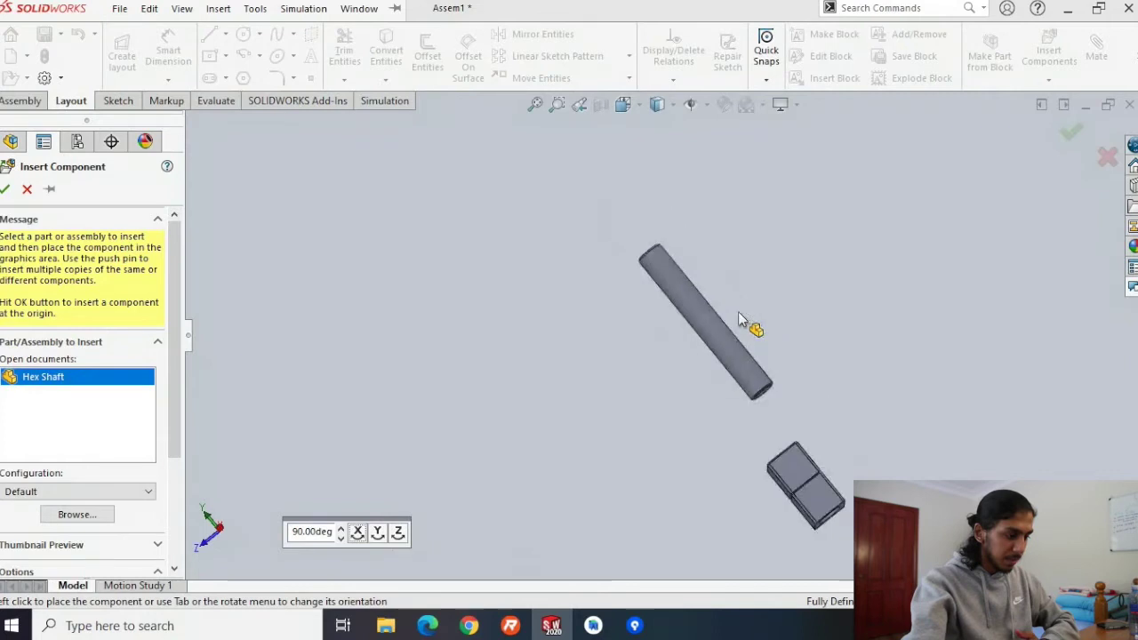
Place the Hex Shaft in the assembly beside the stacked Test blocks
middle_click_drag(739, 317, 832, 370)
scroll(599, 342, "down", 5)
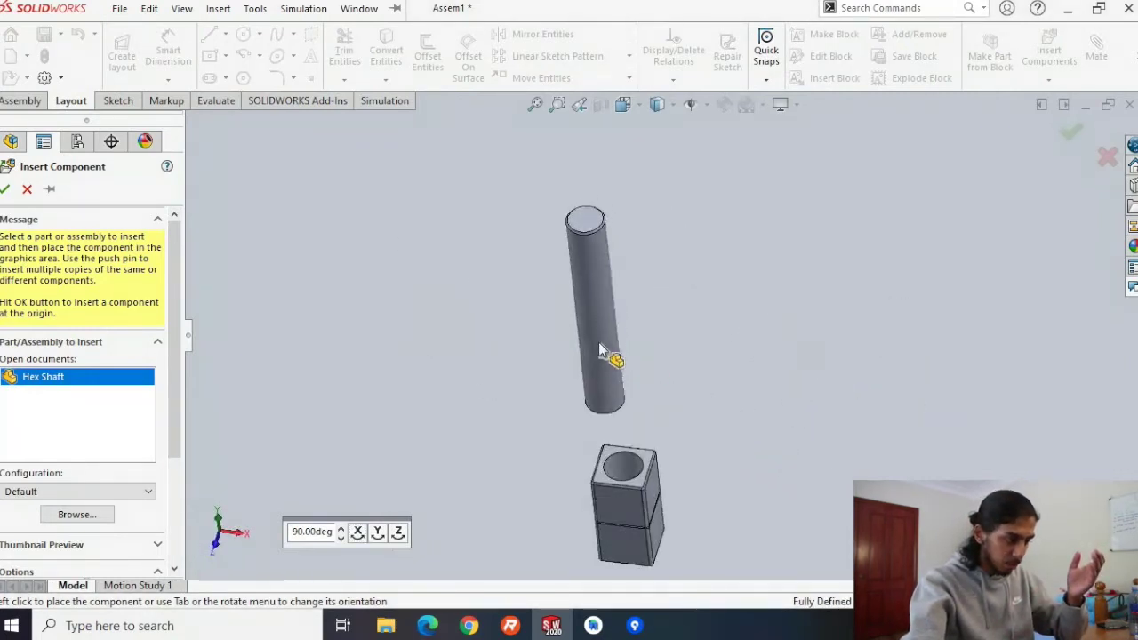
middle_click_drag(604, 342, 569, 308)
scroll(711, 258, "up", 1)
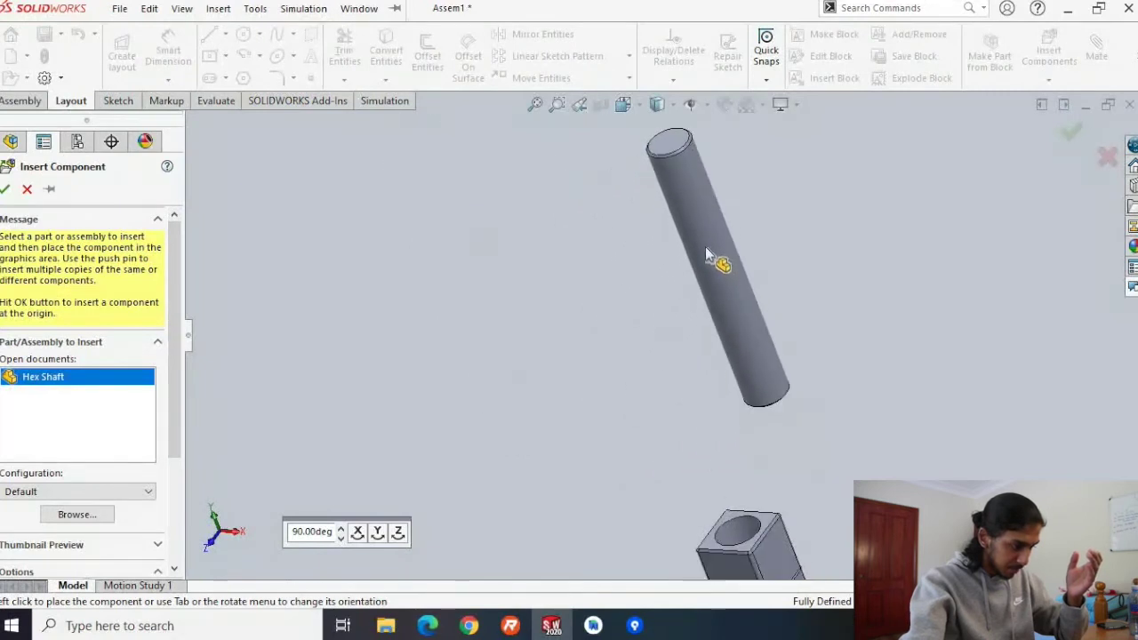
scroll(698, 275, "down", 5)
scroll(694, 304, "up", 7)
middle_click_drag(692, 316, 627, 285)
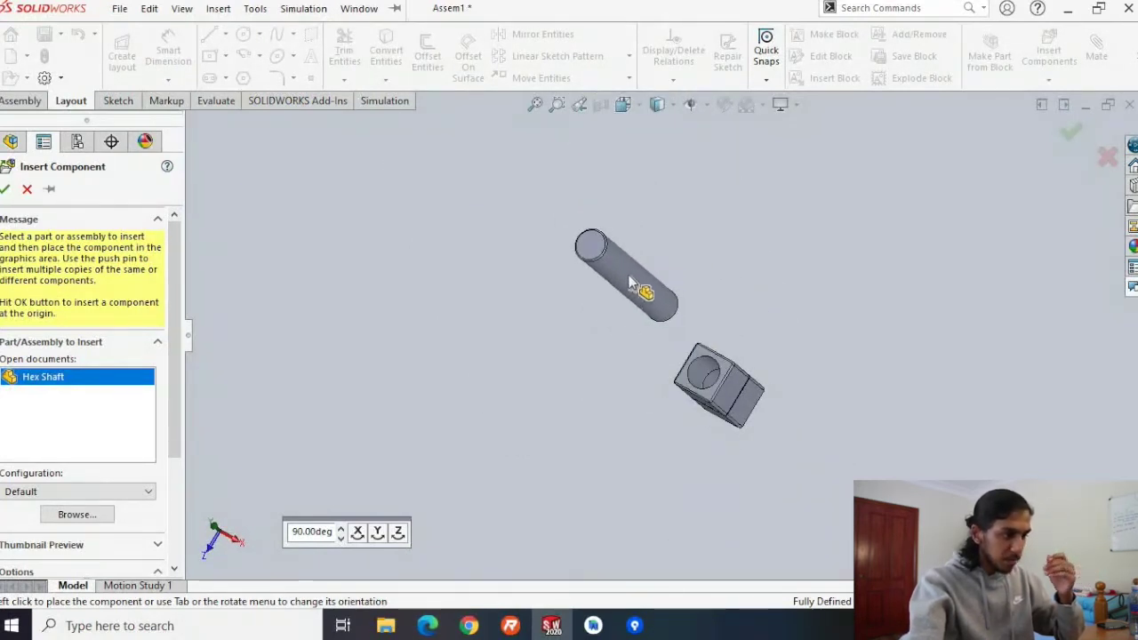
scroll(621, 318, "up", 3)
scroll(616, 309, "down", 4)
scroll(616, 309, "up", 3)
middle_click_drag(616, 309, 629, 282)
scroll(711, 351, "down", 3)
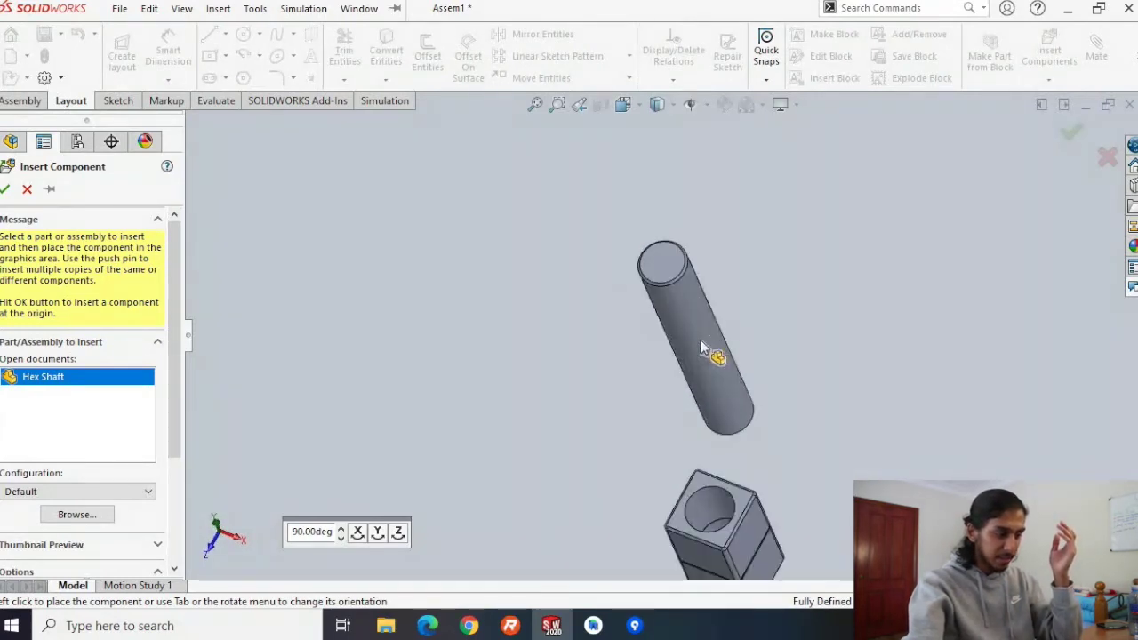
middle_click_drag(699, 368, 688, 391)
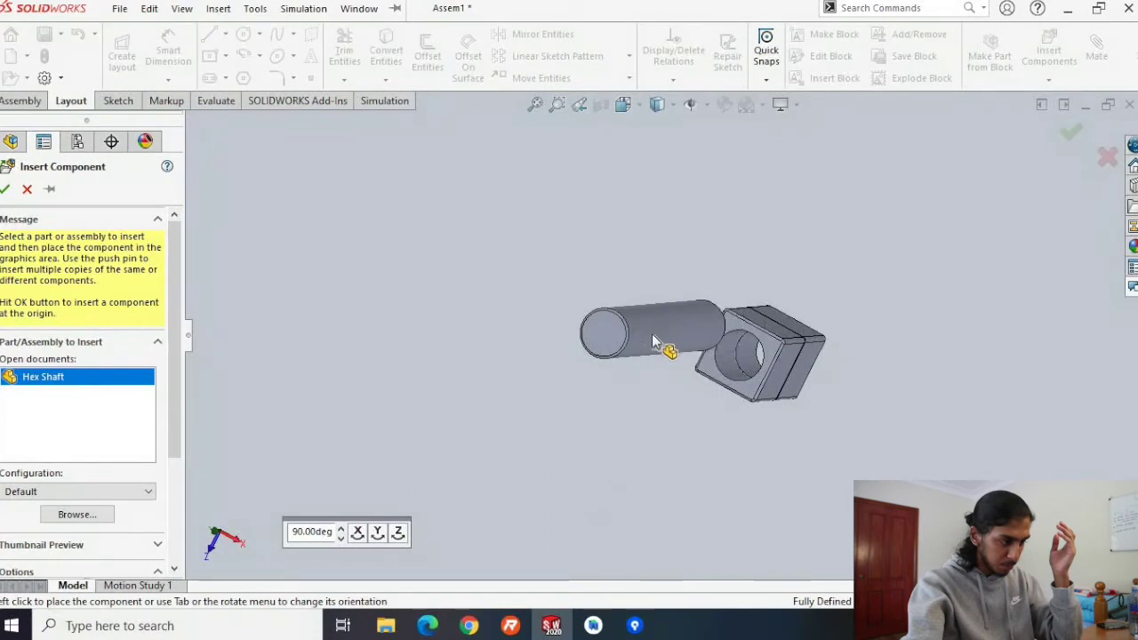
scroll(655, 336, "down", 2)
left_click(636, 357)
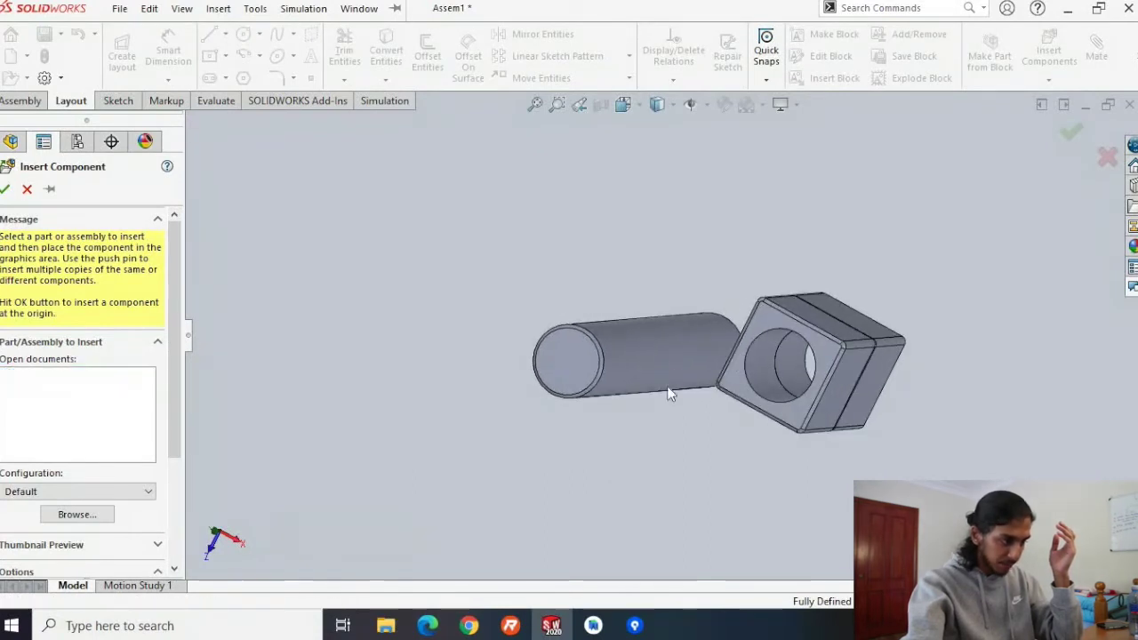
Move the Hex Shaft so its lower end sits just above the hole of the upper Test block
middle_click_drag(669, 442, 698, 324)
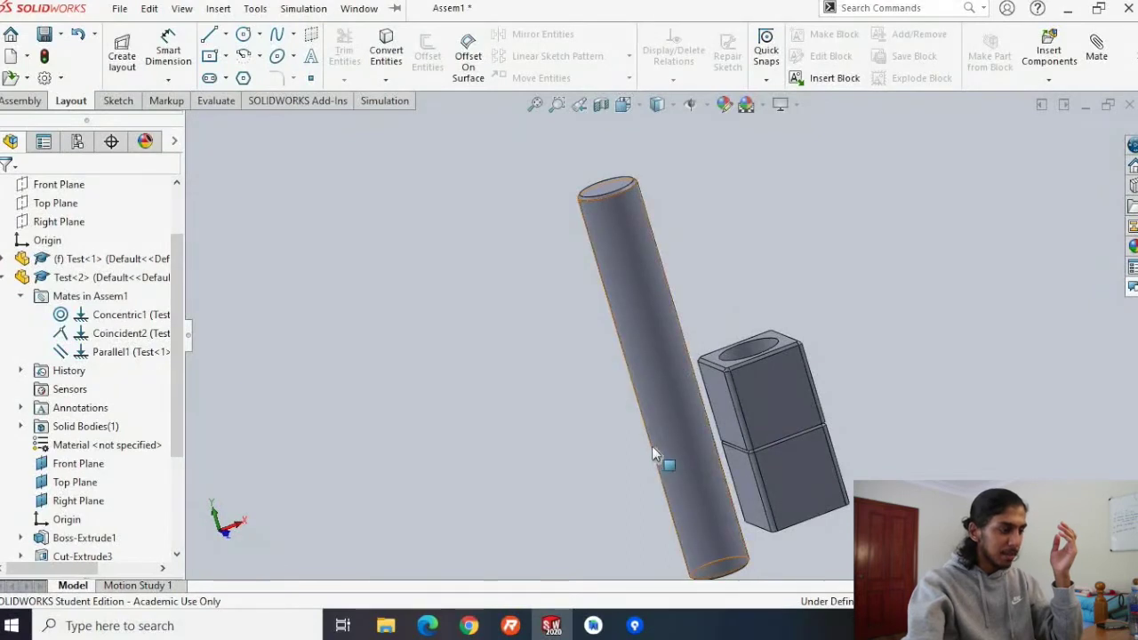
left_click_drag(665, 444, 575, 392)
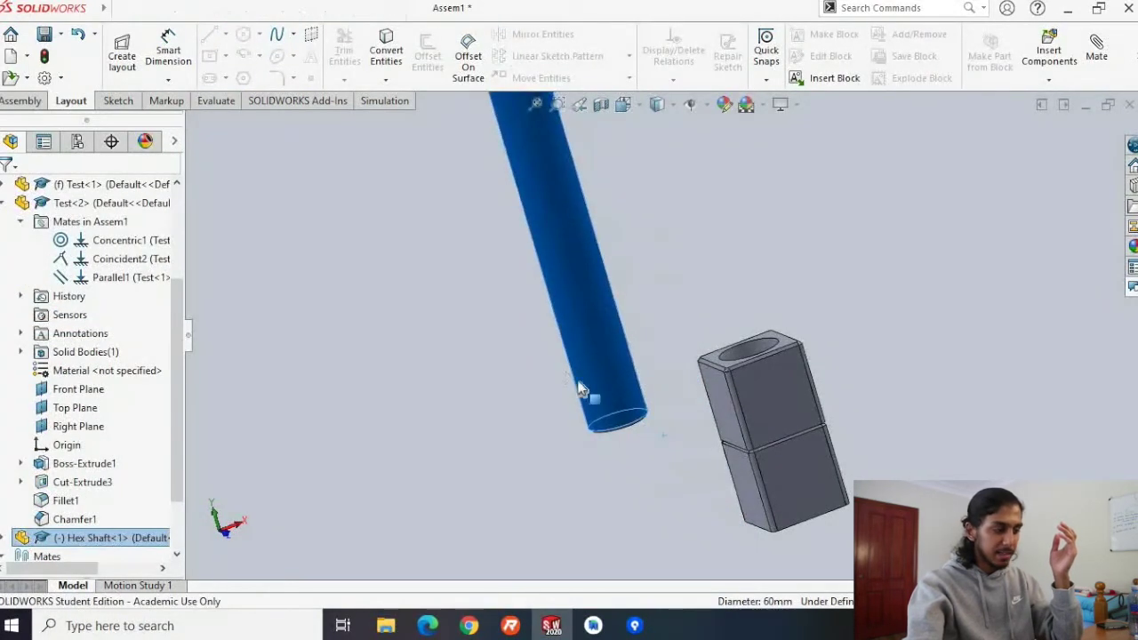
left_click_drag(632, 234, 715, 255)
left_click(409, 353)
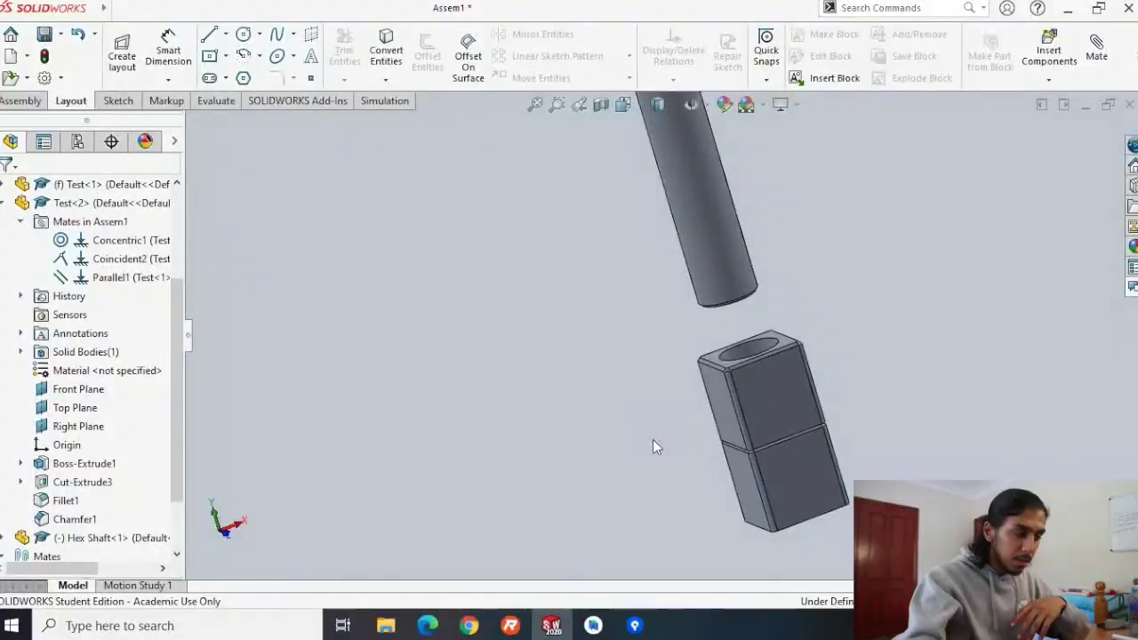
Add a concentric mate between the hole's circular edge on the upper Test block and the Hex Shaft's end edge
left_click_drag(653, 448, 694, 508)
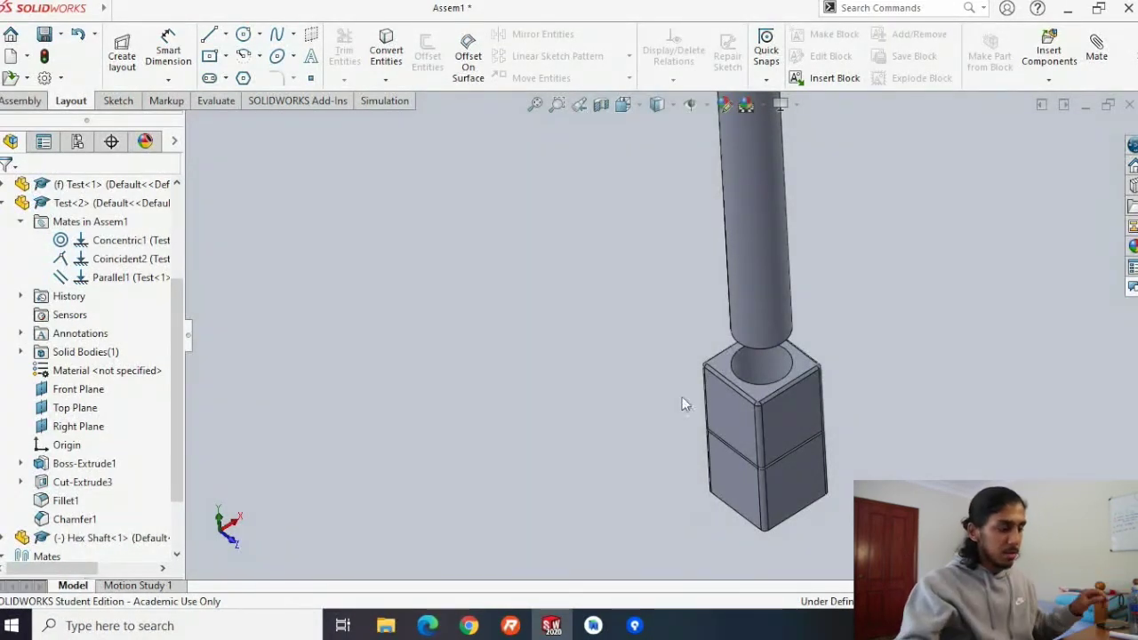
left_click_drag(760, 405, 727, 361)
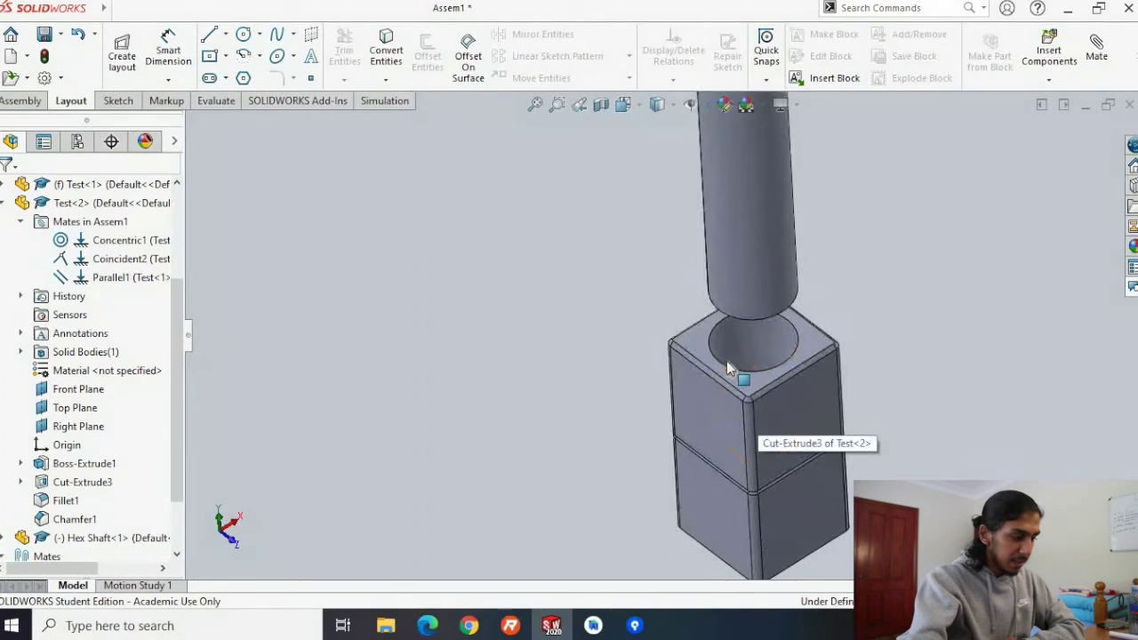
left_click(728, 360)
middle_click_drag(599, 406, 658, 396)
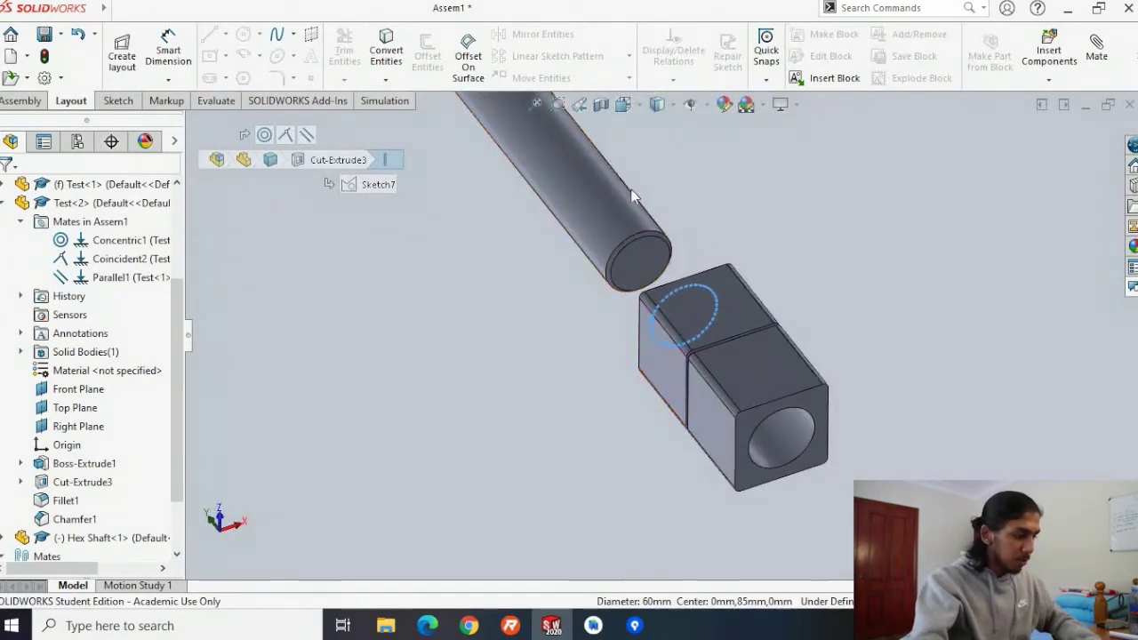
scroll(604, 289, "down", 5)
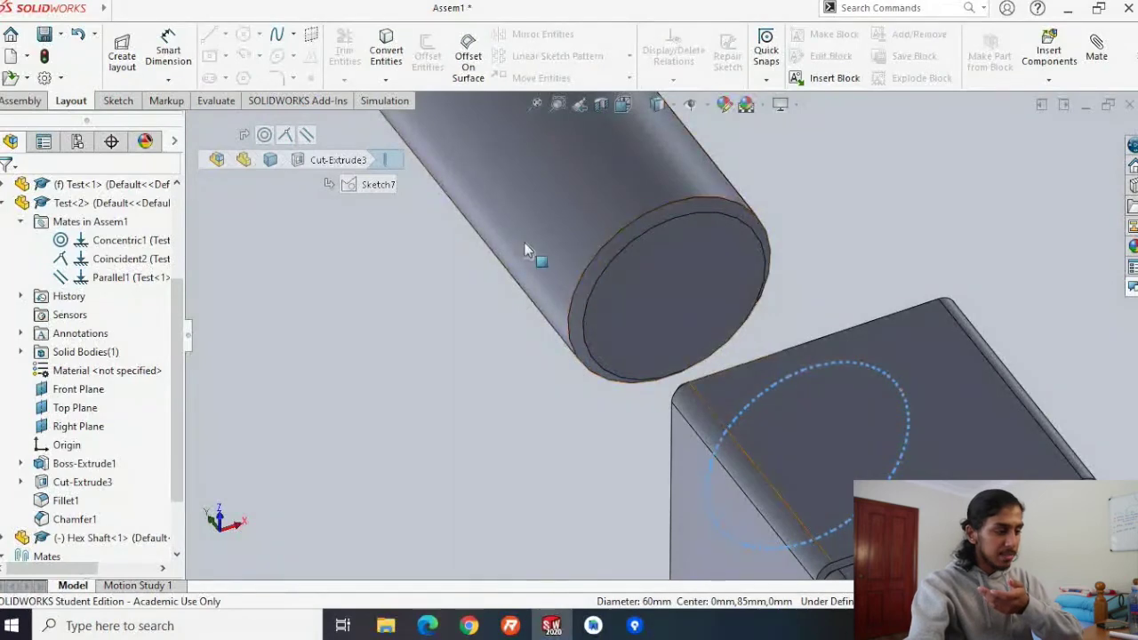
left_click(596, 300)
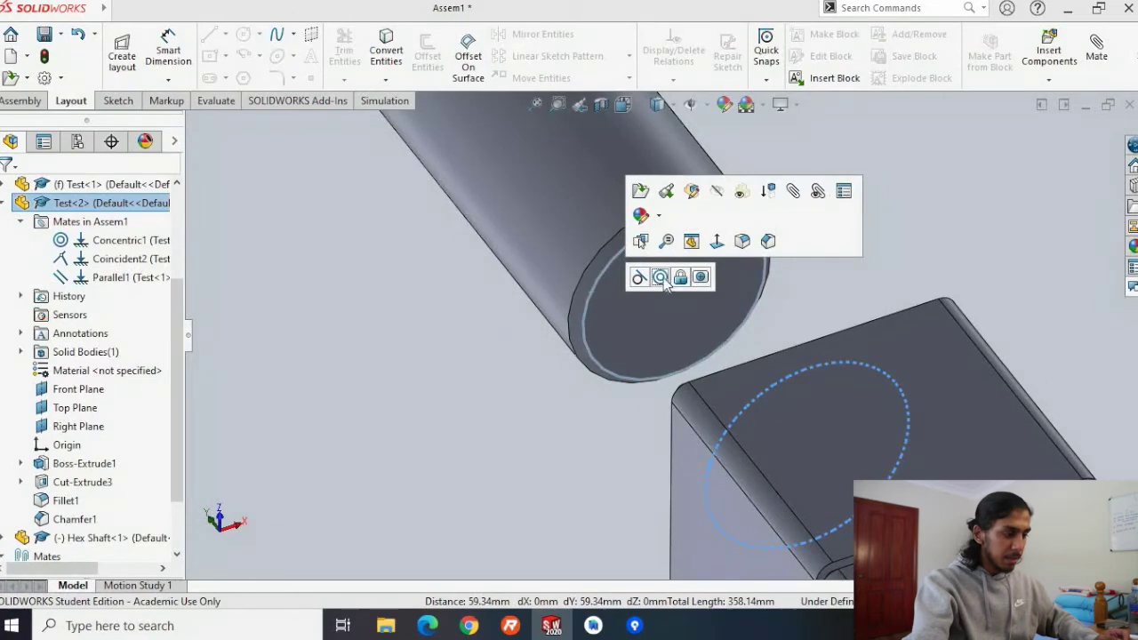
left_click(661, 278)
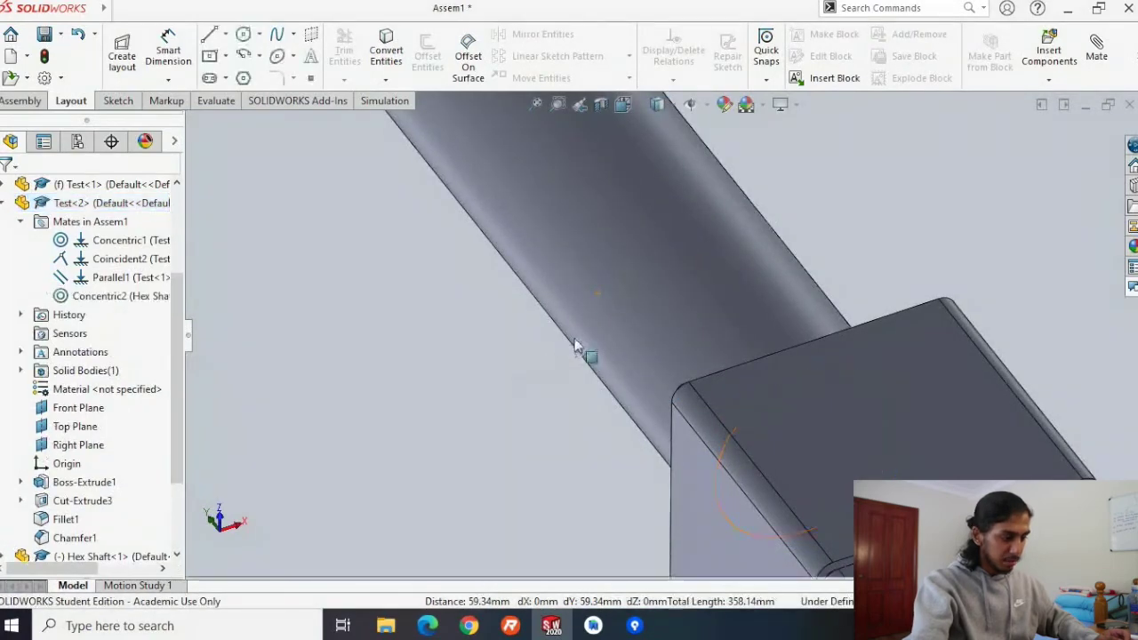
Slide the Hex Shaft along the shared axis through both Test blocks and inspect the fit
middle_click_drag(523, 429, 750, 473)
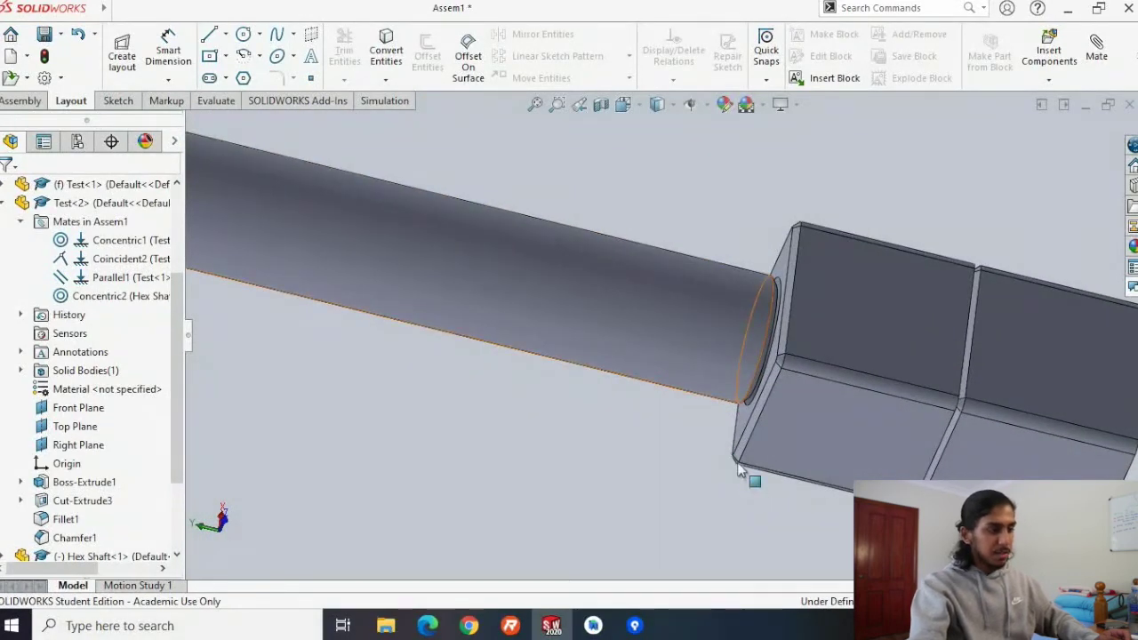
scroll(738, 445, "up", 5)
left_click_drag(733, 374, 822, 353)
middle_click_drag(835, 493, 810, 574)
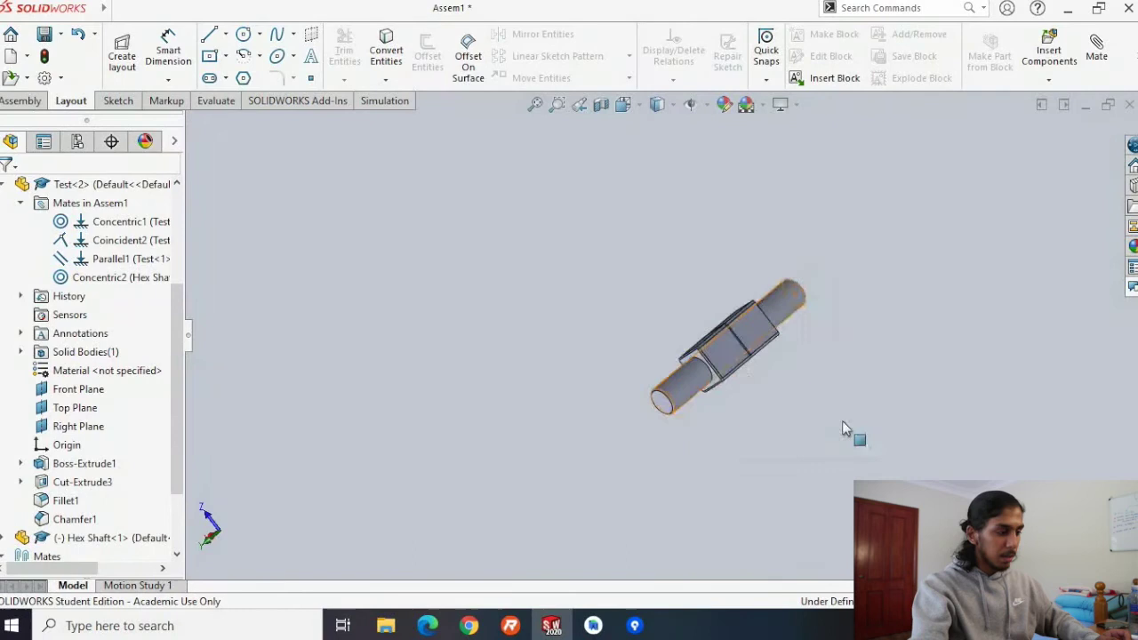
middle_click_drag(880, 439, 605, 427)
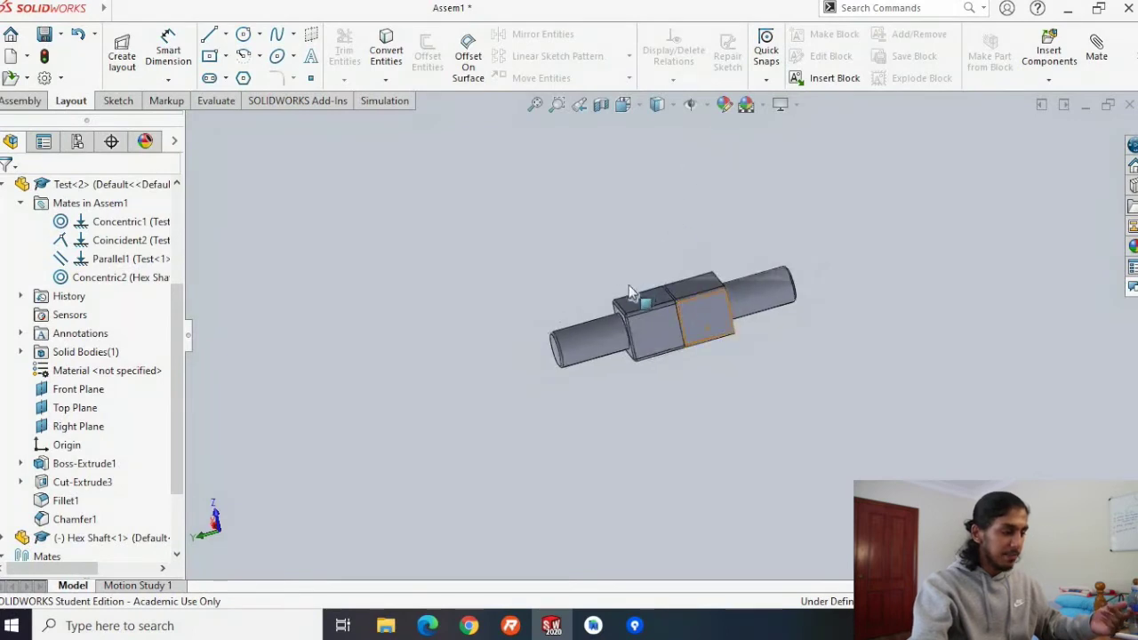
scroll(641, 367, "down", 3)
scroll(563, 450, "up", 5)
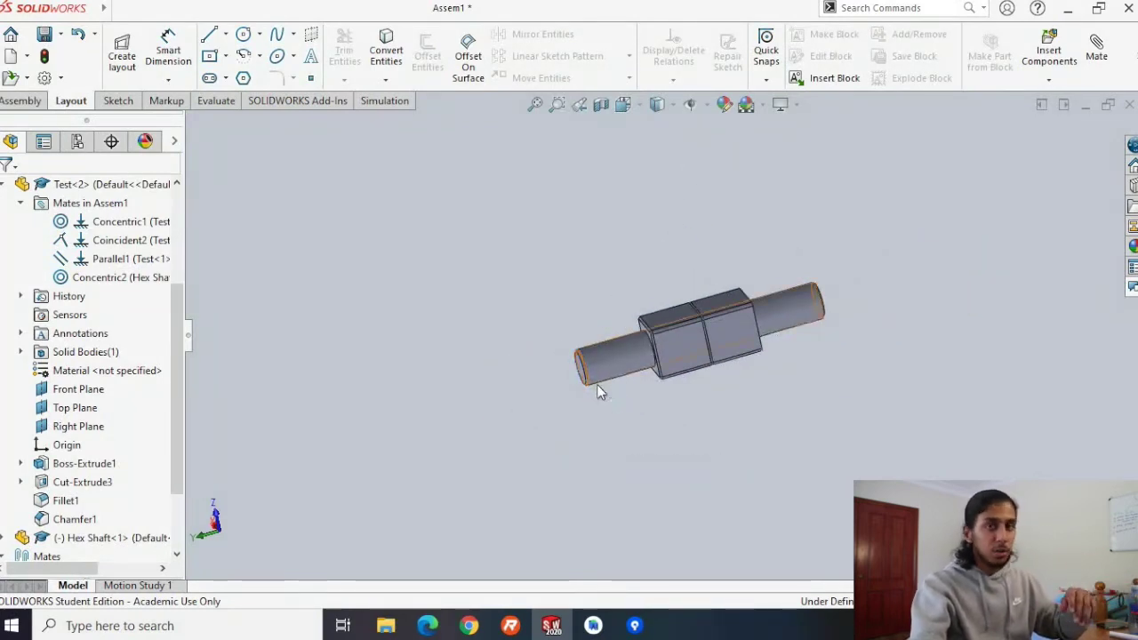
Slide the Hex Shaft back out along its axis until it is well clear of the Test blocks
left_click_drag(623, 361, 411, 372)
middle_click_drag(721, 426, 697, 428)
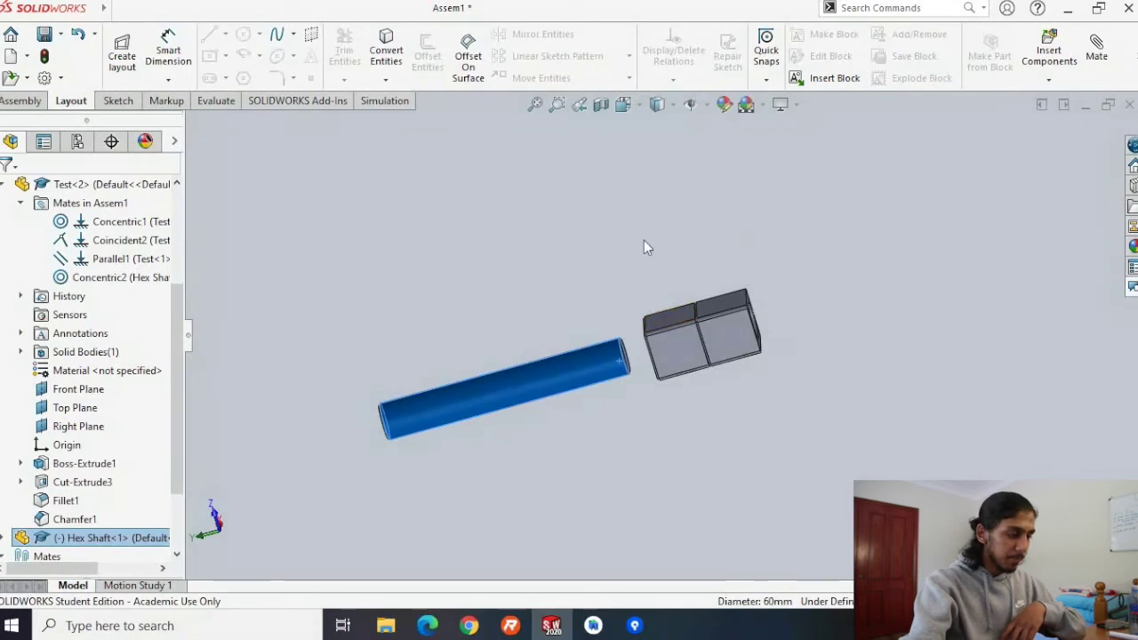
mouse_move(621, 224)
left_mouse_down()
mouse_move(812, 365)
mouse_move(743, 216)
mouse_move(662, 226)
mouse_move(675, 275)
left_mouse_up()
middle_click_drag(730, 402, 748, 351)
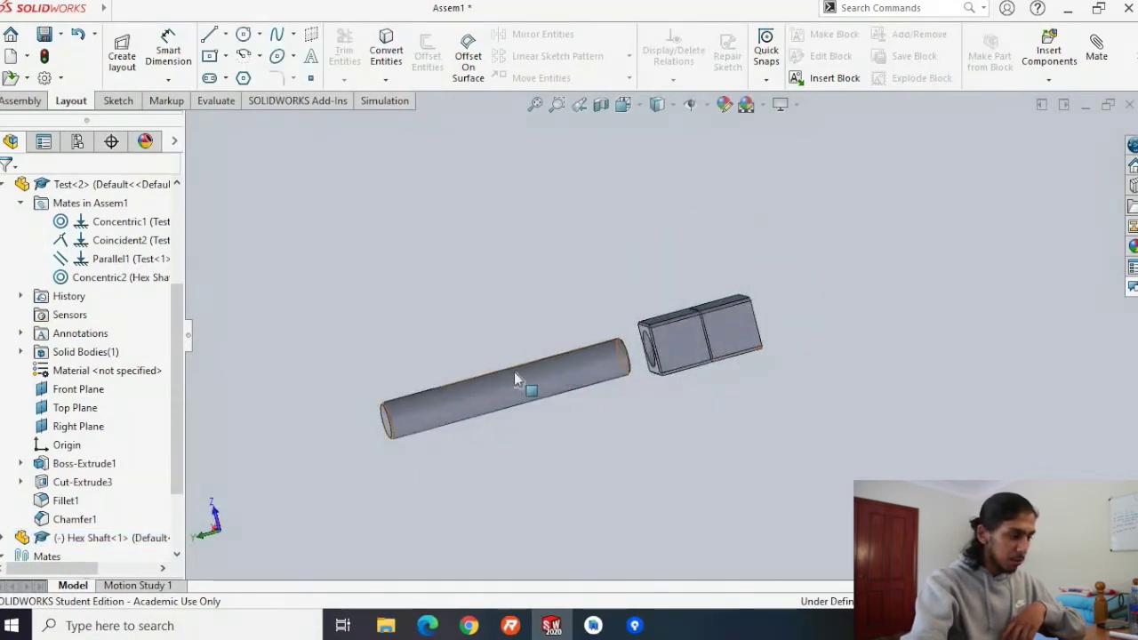
left_click_drag(554, 359, 388, 422)
Copy and paste both Test blocks together, and move the duplicate pair alongside the Hex Shaft
left_click_drag(613, 258, 911, 412)
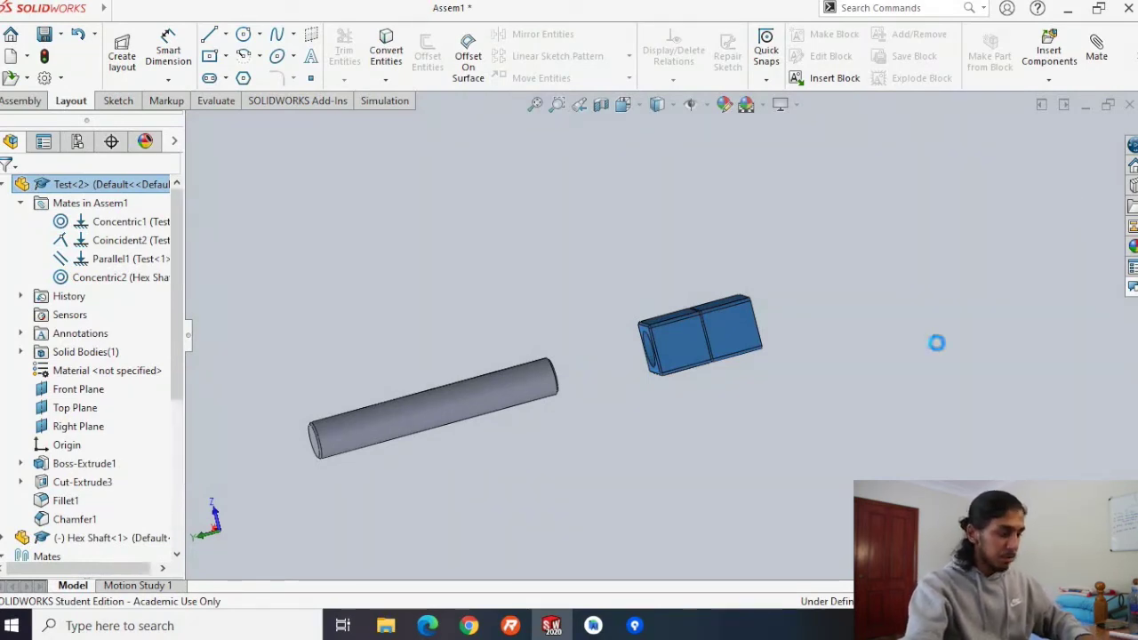
key("ctrl+v")
left_click_drag(800, 372, 338, 330)
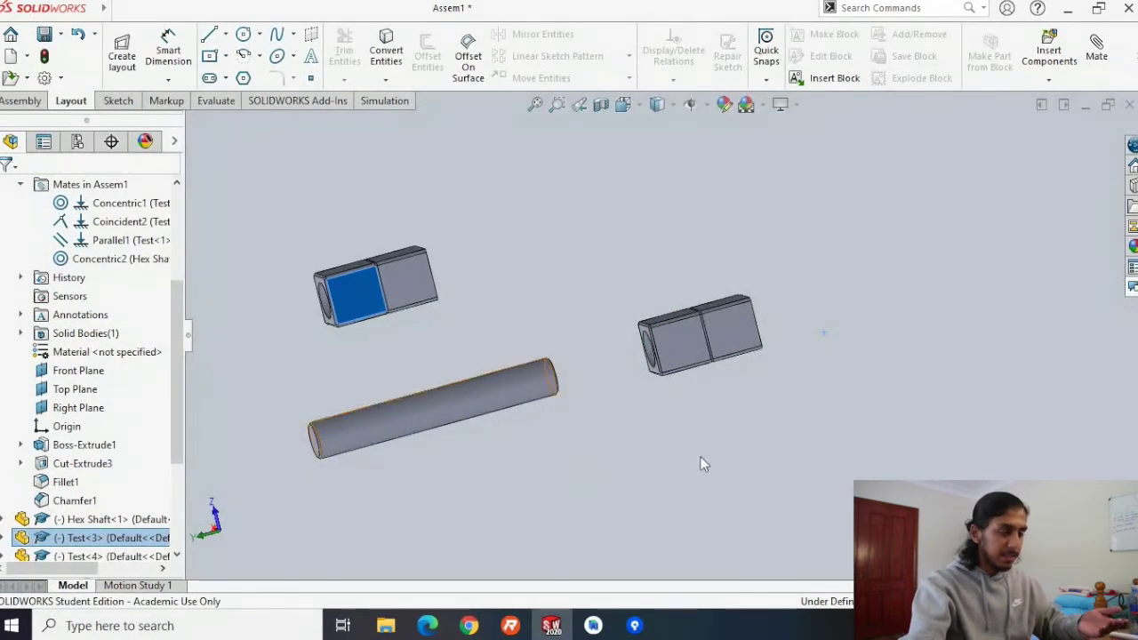
Slide the Hex Shaft through the original Test blocks and move the copied pair away from them
middle_click_drag(735, 459, 480, 396)
left_click_drag(639, 348, 817, 306)
left_click_drag(375, 289, 449, 404)
middle_click_drag(597, 457, 498, 512)
scroll(703, 329, "down", 3)
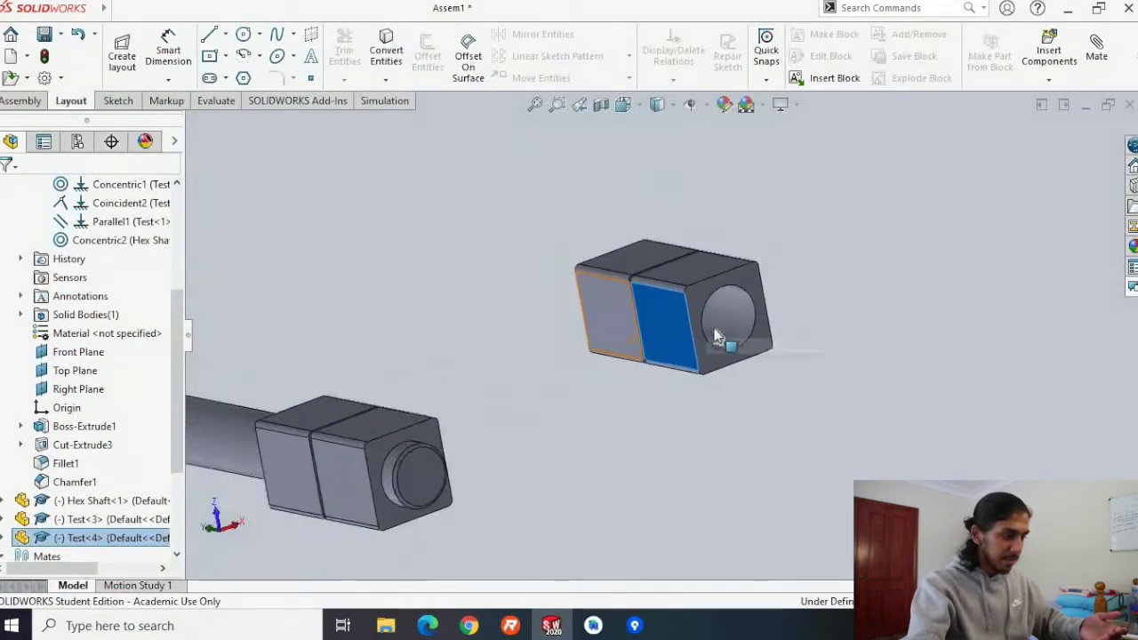
left_click(702, 332)
middle_click_drag(598, 381, 763, 363)
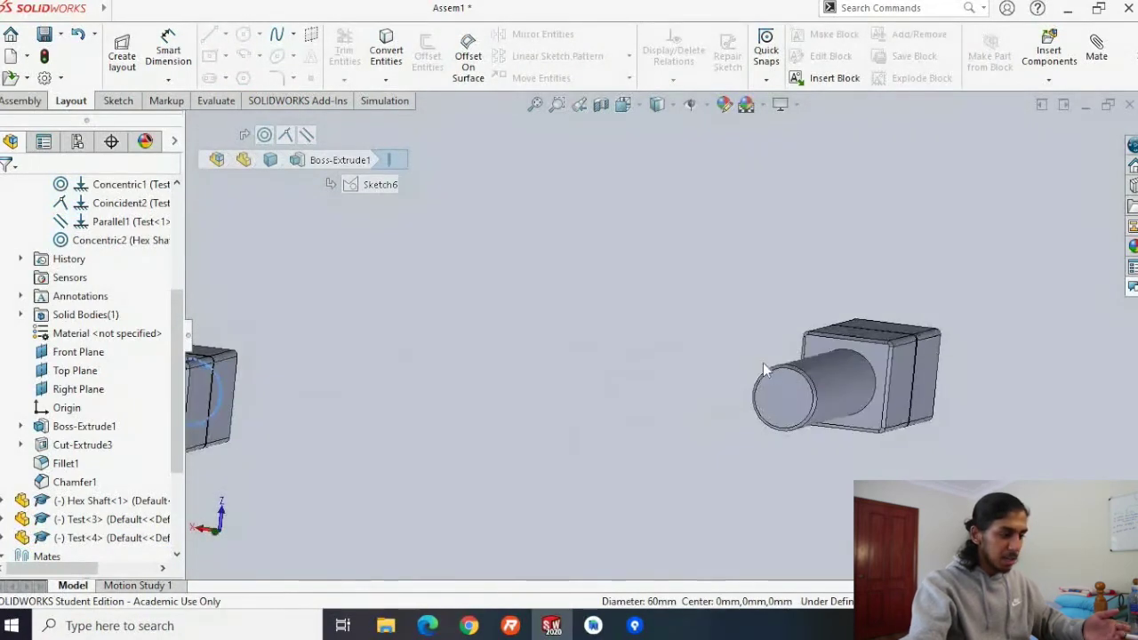
scroll(798, 402, "down", 3)
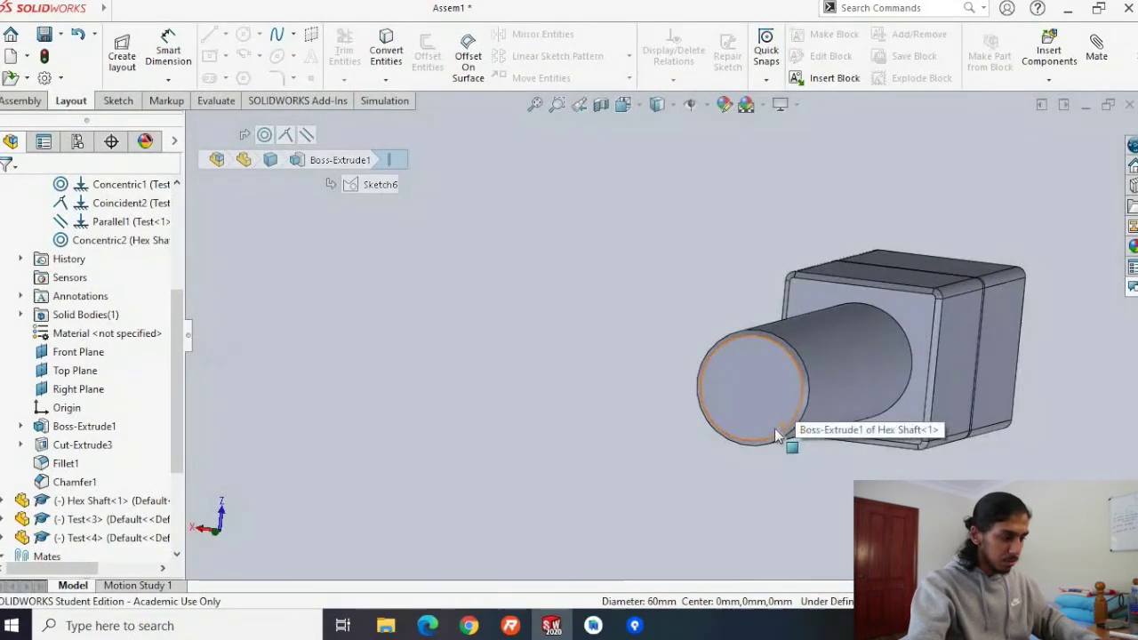
left_click(774, 431)
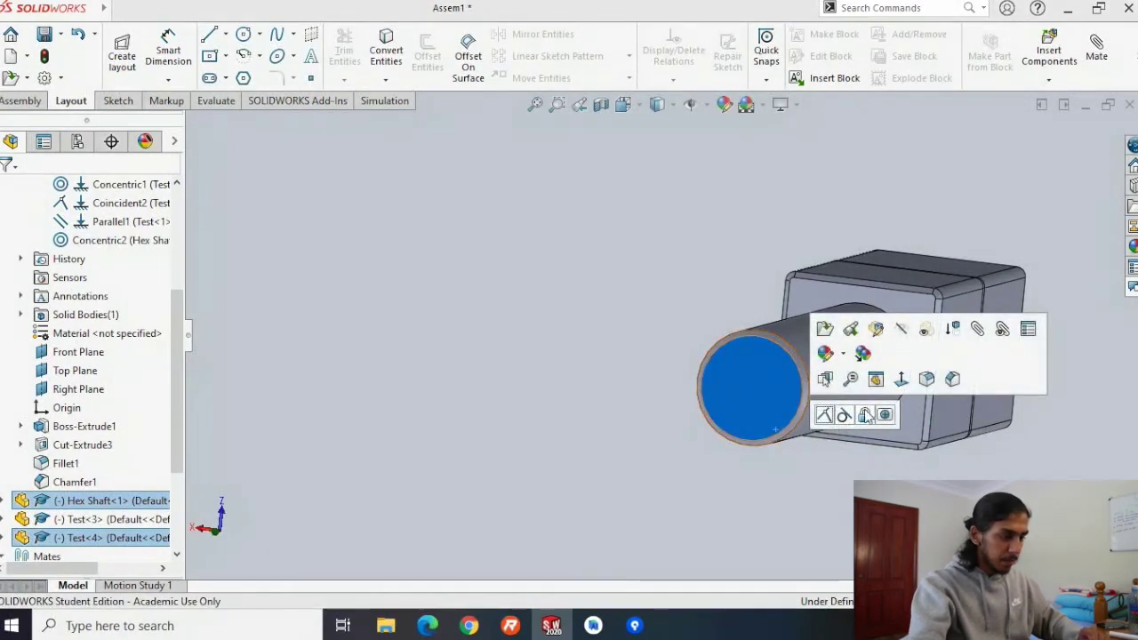
left_click(437, 381)
Mate the bore edge of the copied Test pair concentric with the Hex Shaft
middle_click_drag(436, 380, 536, 297)
scroll(538, 296, "down", 2)
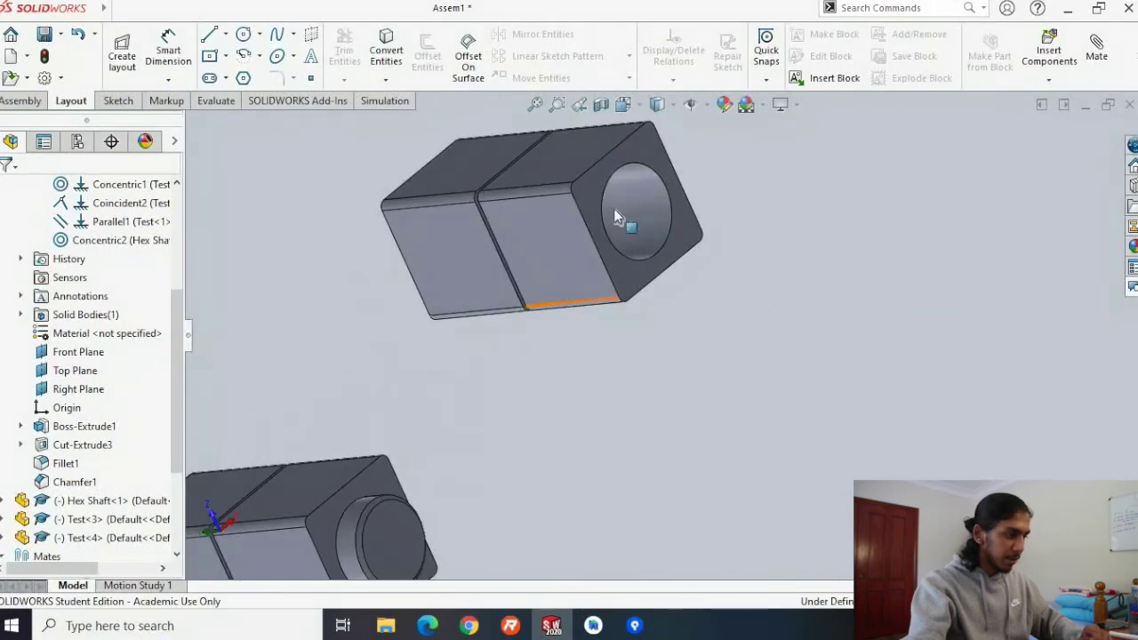
left_click(603, 227)
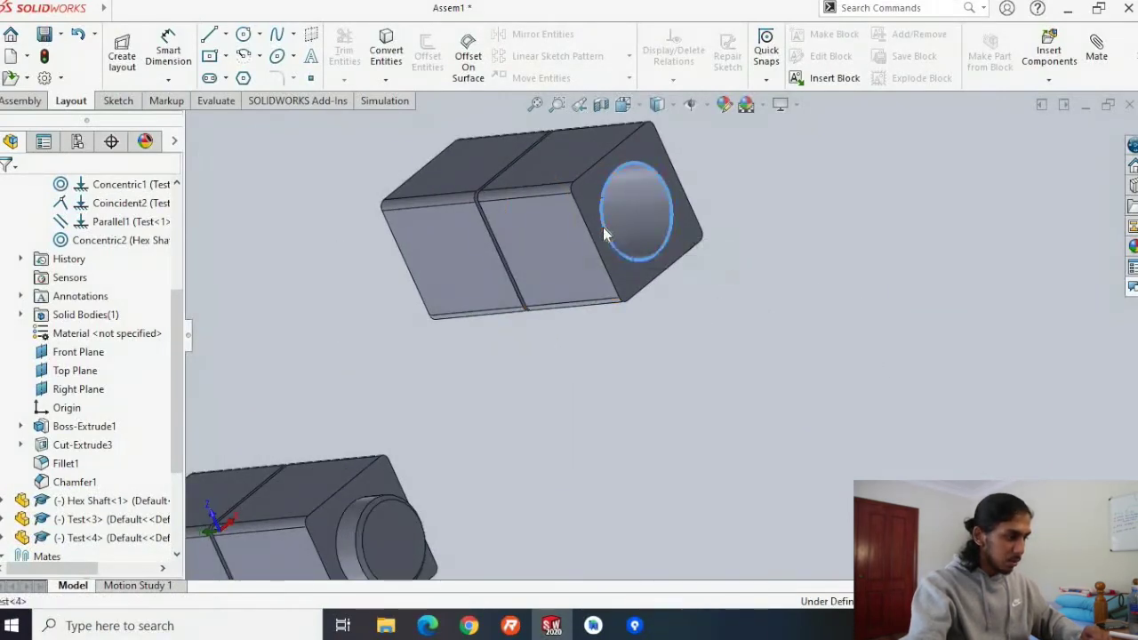
scroll(367, 321, "up", 1)
middle_click_drag(367, 321, 518, 302)
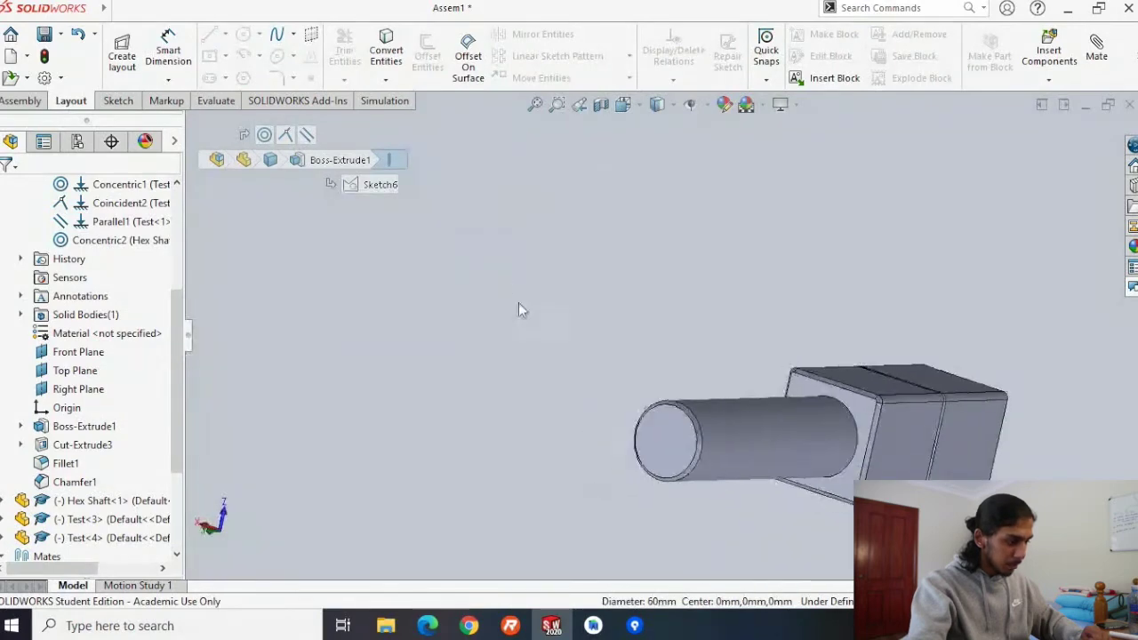
scroll(738, 466, "down", 2)
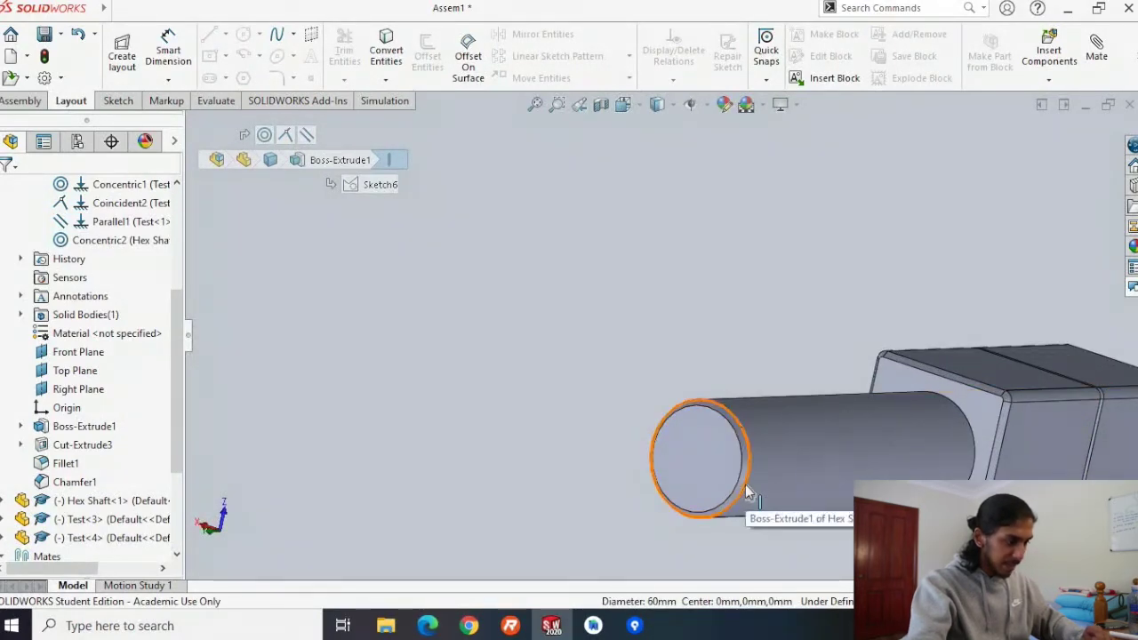
left_click(746, 485)
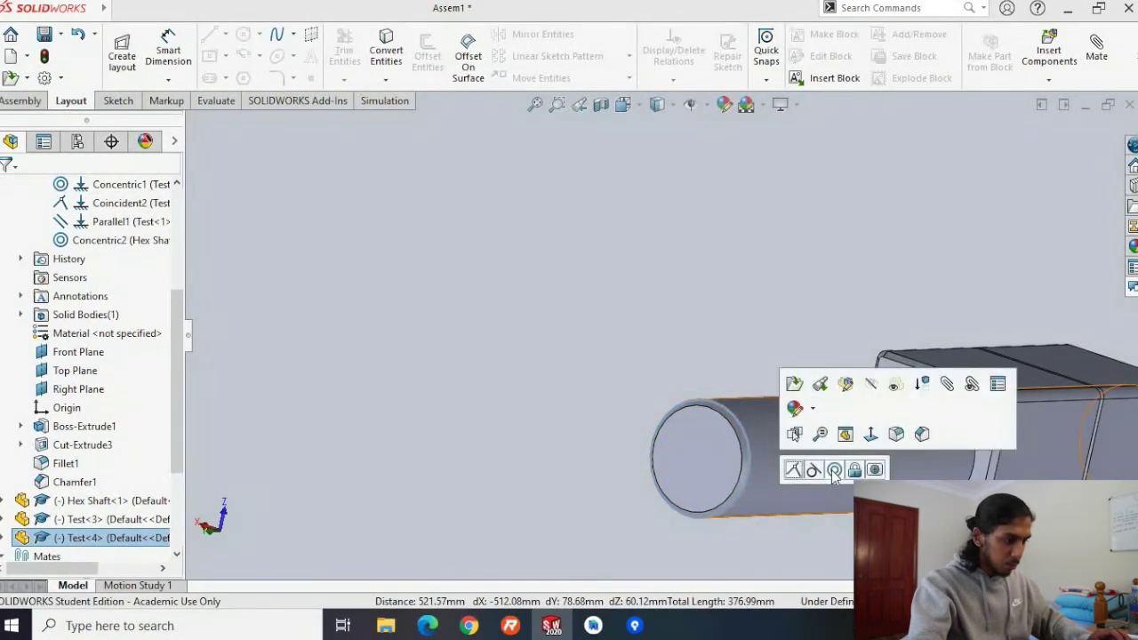
left_click(835, 470)
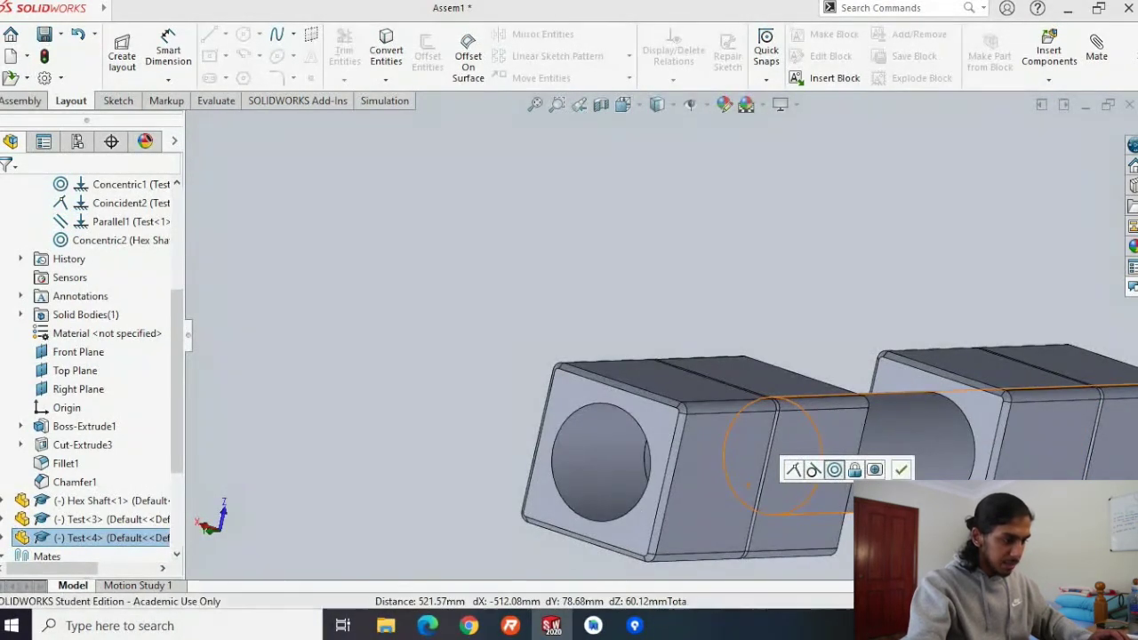
left_click(901, 470)
Slide the copied Test pair along the Hex Shaft and try to move the fixed Test block
scroll(672, 384, "up", 3)
middle_click_drag(833, 510, 654, 433)
left_click_drag(490, 381, 605, 380)
left_click_drag(859, 414, 1042, 433)
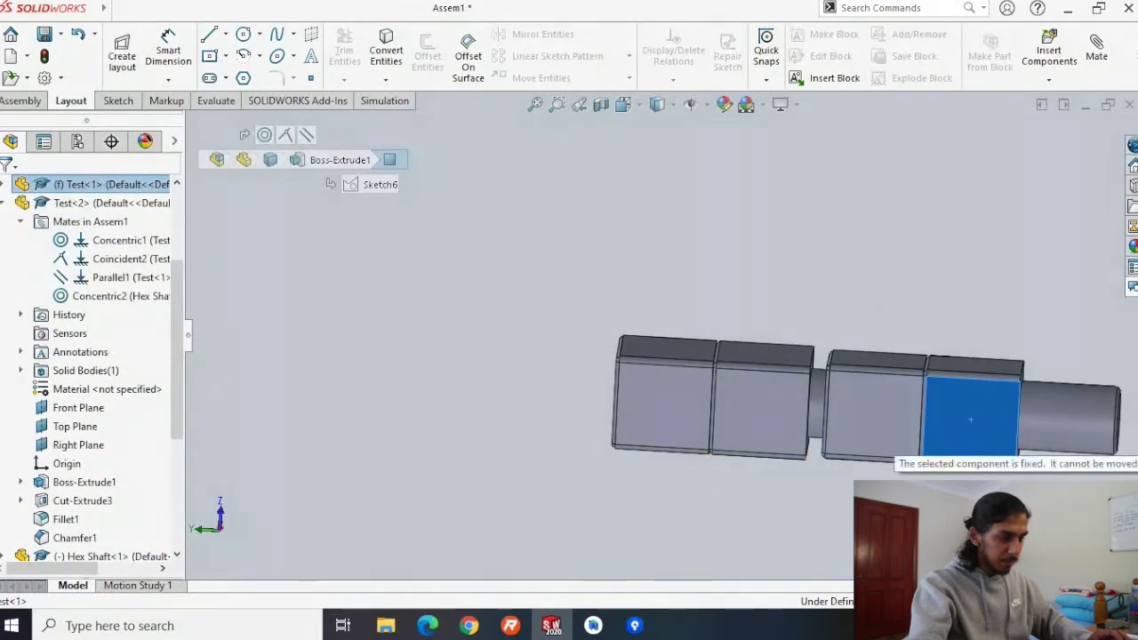
middle_click_drag(1022, 512, 1048, 524)
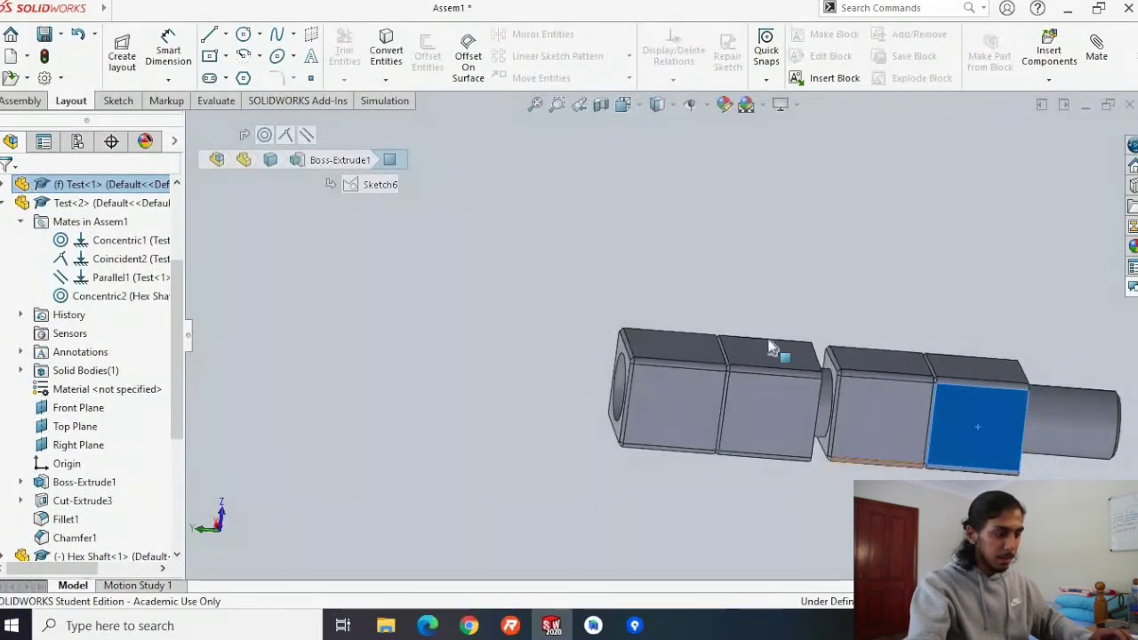
left_click_drag(656, 406, 726, 412)
mouse_move(751, 470)
left_mouse_down()
mouse_move(738, 474)
mouse_move(738, 488)
left_mouse_up()
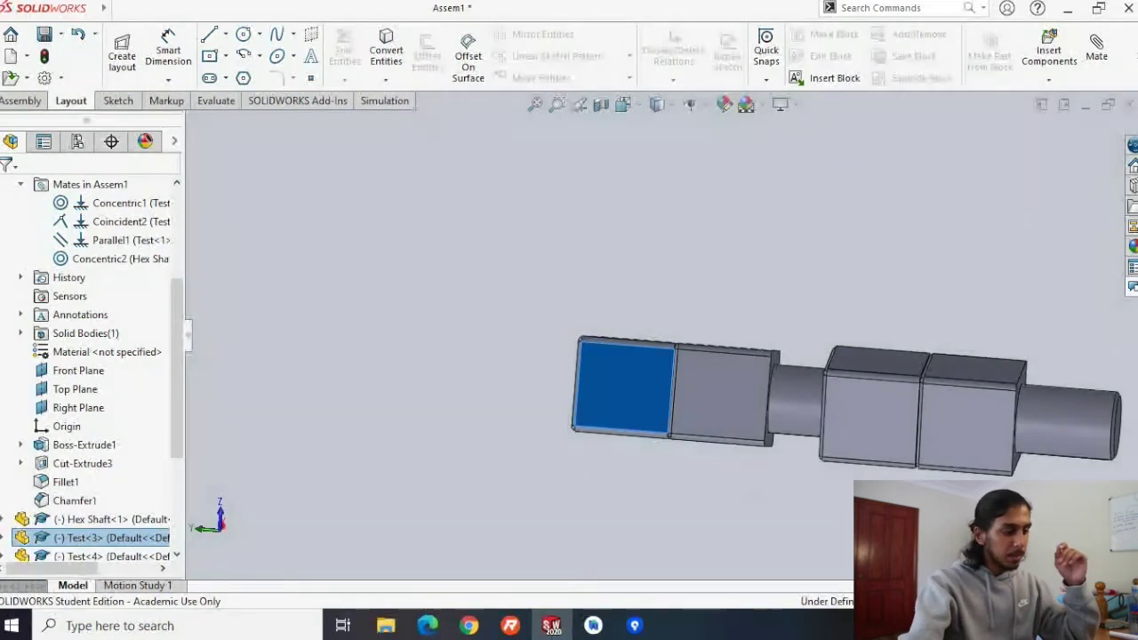
Rotate the copied Test pair about the Hex Shaft and slide it farther from the original pair
middle_click_drag(687, 400, 782, 456)
left_click_drag(770, 332, 743, 426)
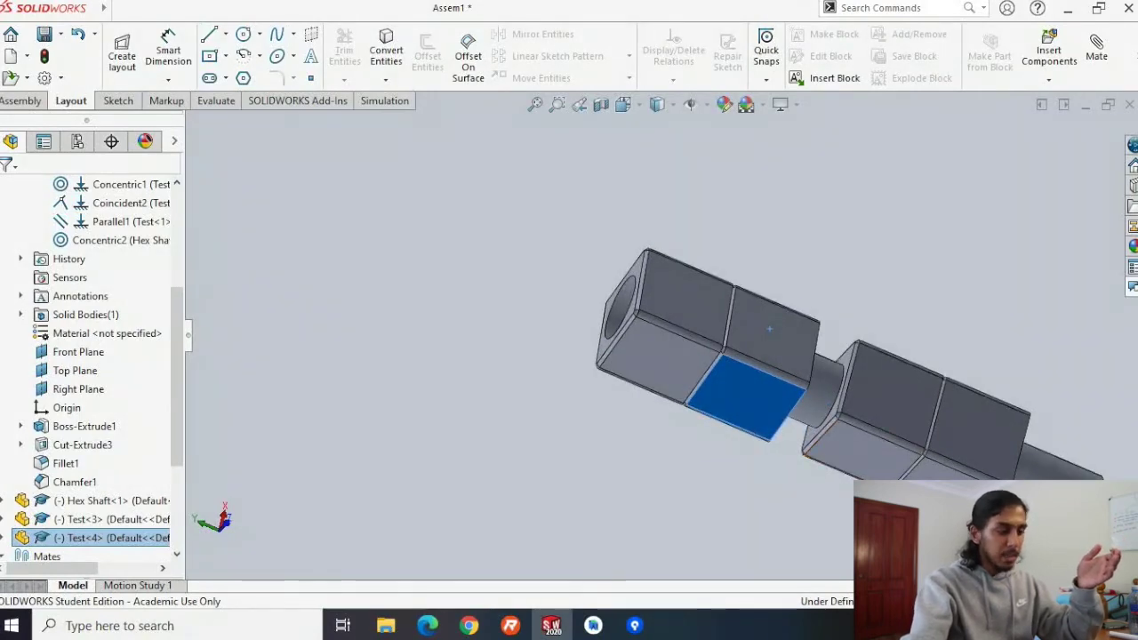
middle_click_drag(803, 450, 697, 355)
mouse_move(754, 327)
left_mouse_down()
mouse_move(762, 317)
mouse_move(785, 336)
mouse_move(739, 332)
mouse_move(729, 382)
mouse_move(788, 386)
mouse_move(736, 313)
left_mouse_up()
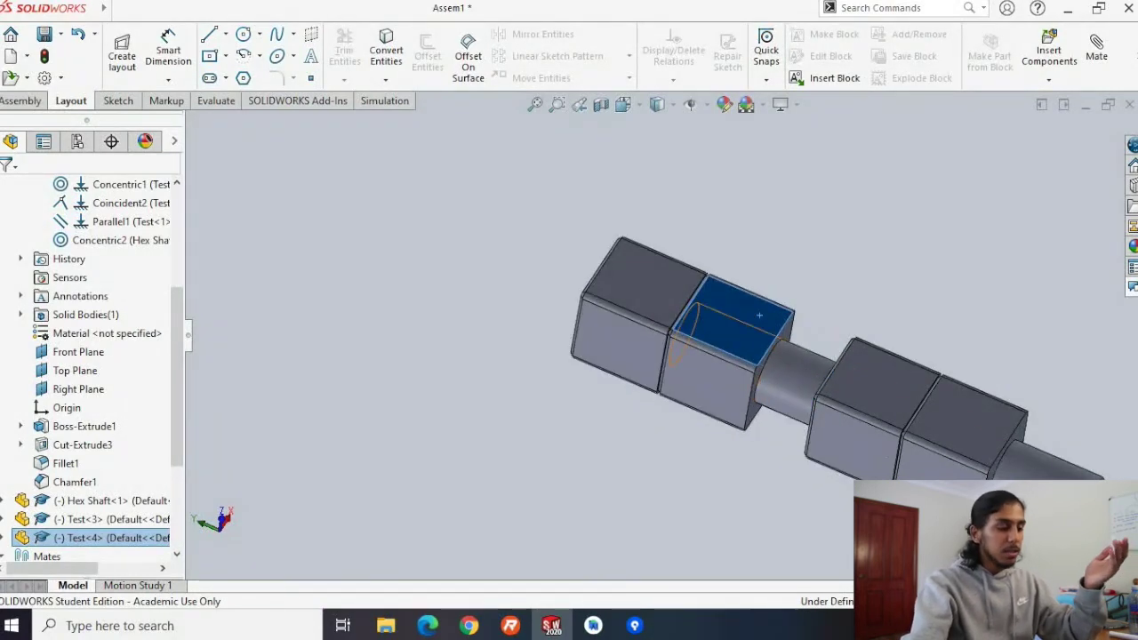
middle_click_drag(955, 449, 643, 450)
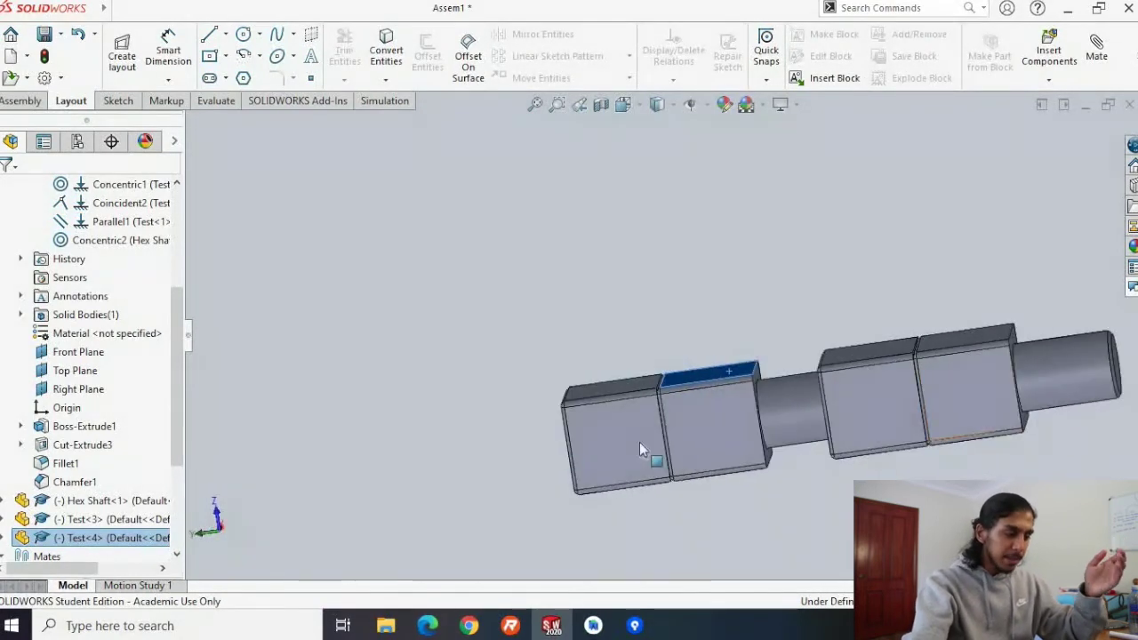
left_click_drag(707, 439, 658, 445)
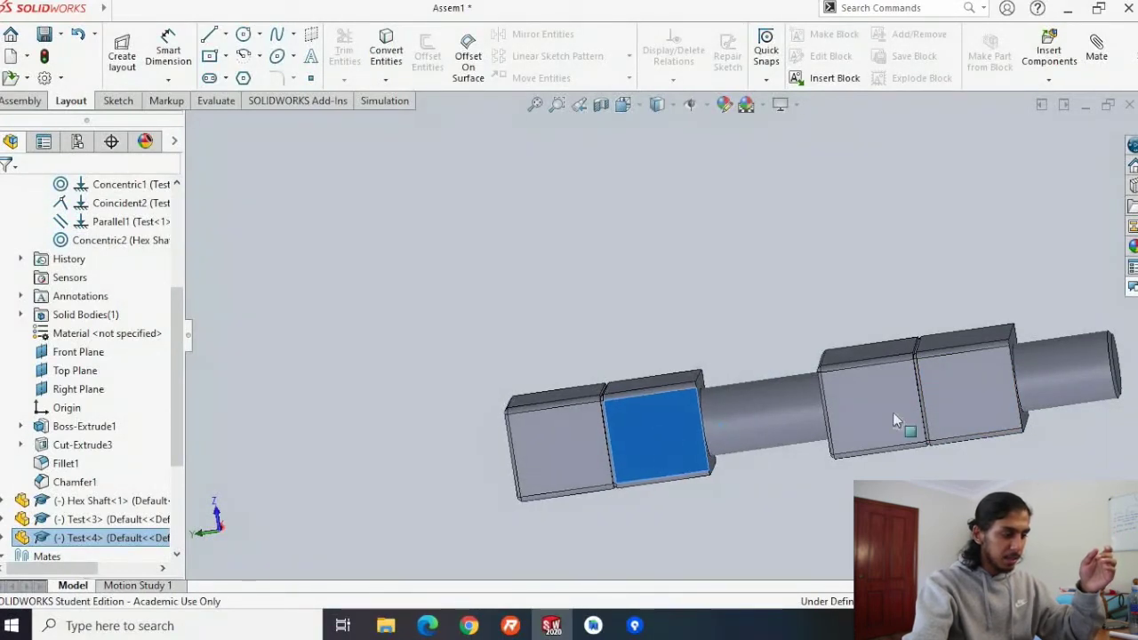
Float the fixed Test block of the original pair and move that pair along the Hex Shaft
left_click(975, 392)
left_click_drag(1022, 370, 1007, 391)
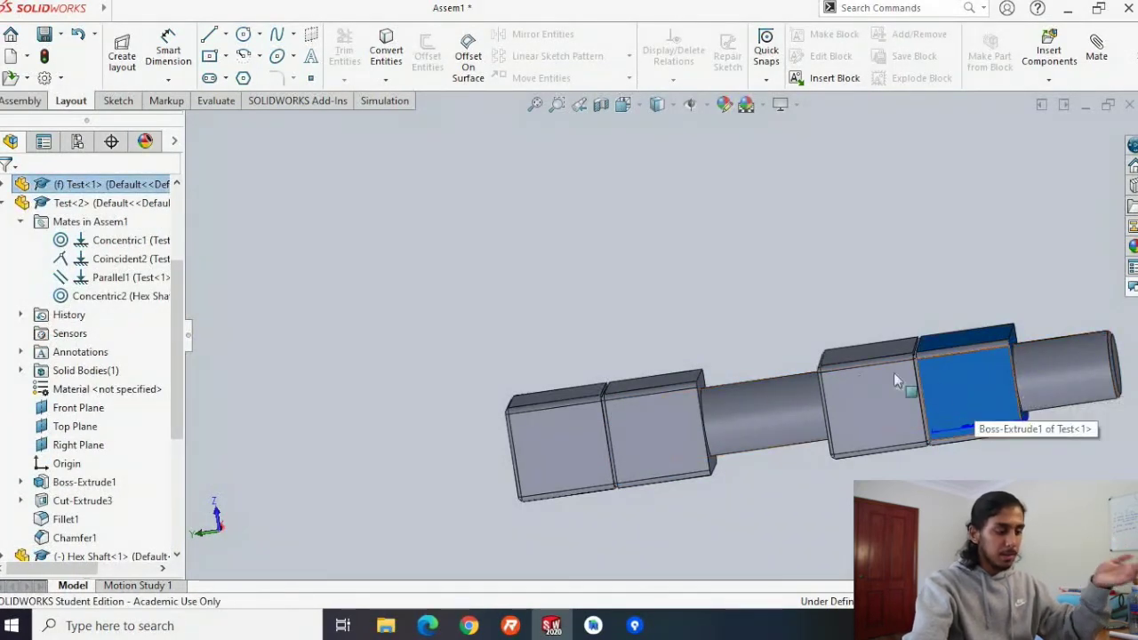
right_click(967, 380)
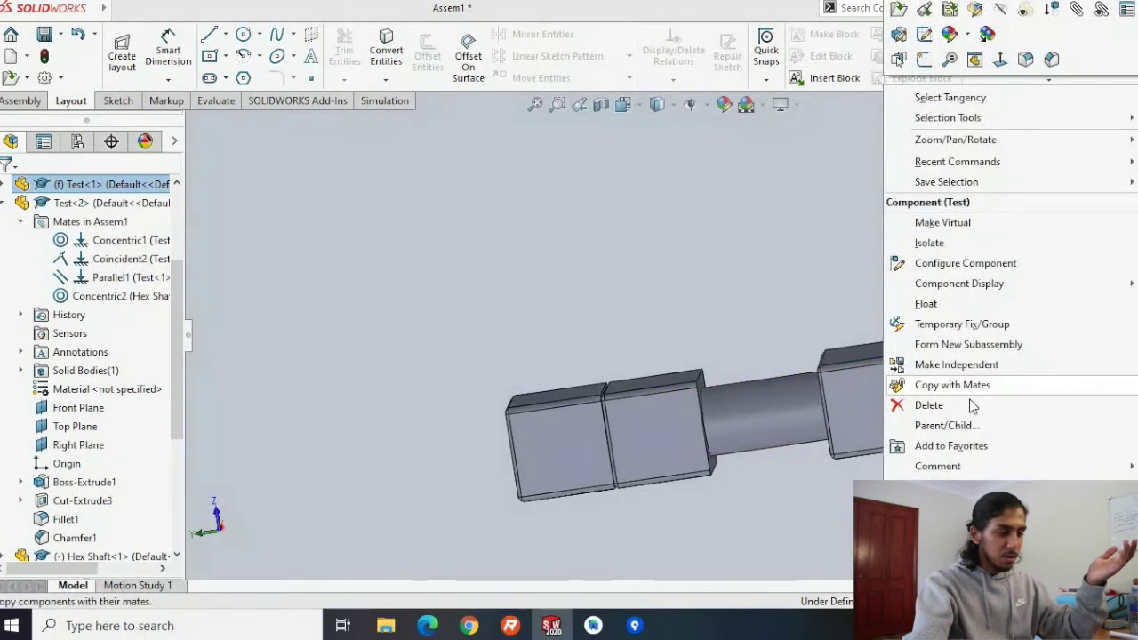
left_click(926, 304)
left_click_drag(957, 416, 1106, 390)
Test the Hex Shaft's movement between the two pairs and fix the shaft in place
middle_click_drag(848, 518, 762, 343)
left_click_drag(777, 372, 855, 429)
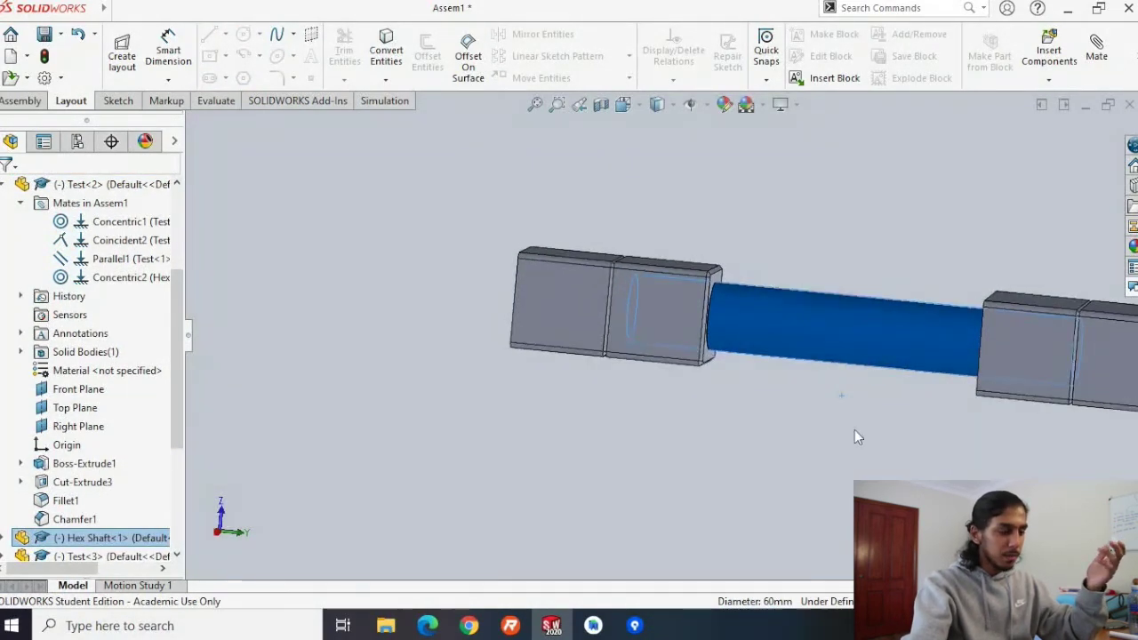
middle_click_drag(855, 429, 867, 516)
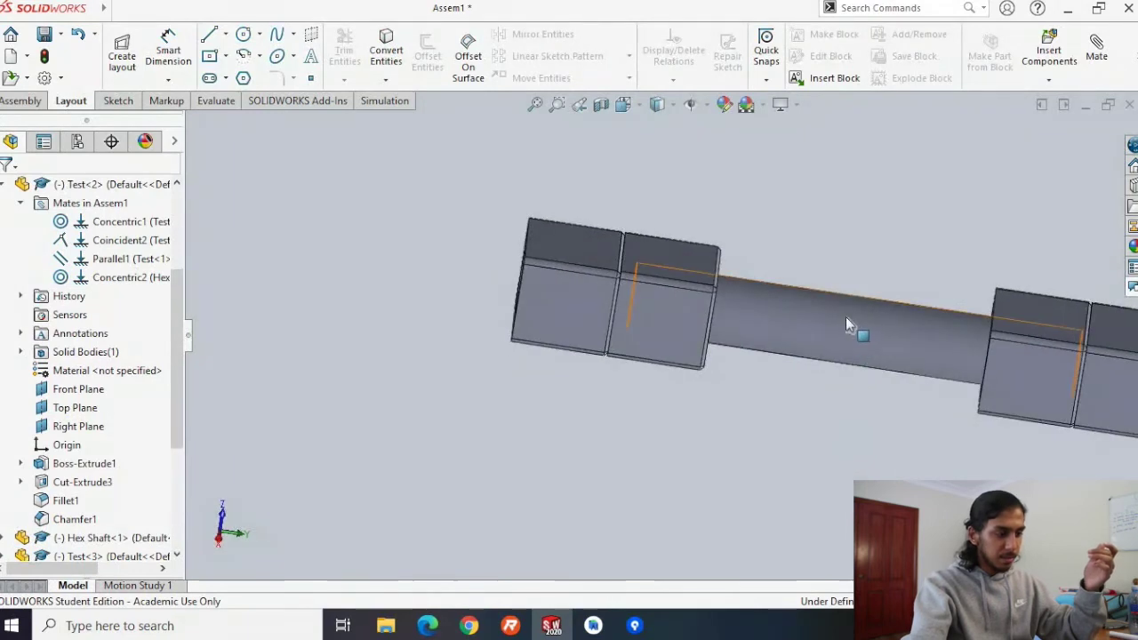
right_click(845, 316)
left_click(885, 284)
middle_click_drag(885, 284, 956, 345)
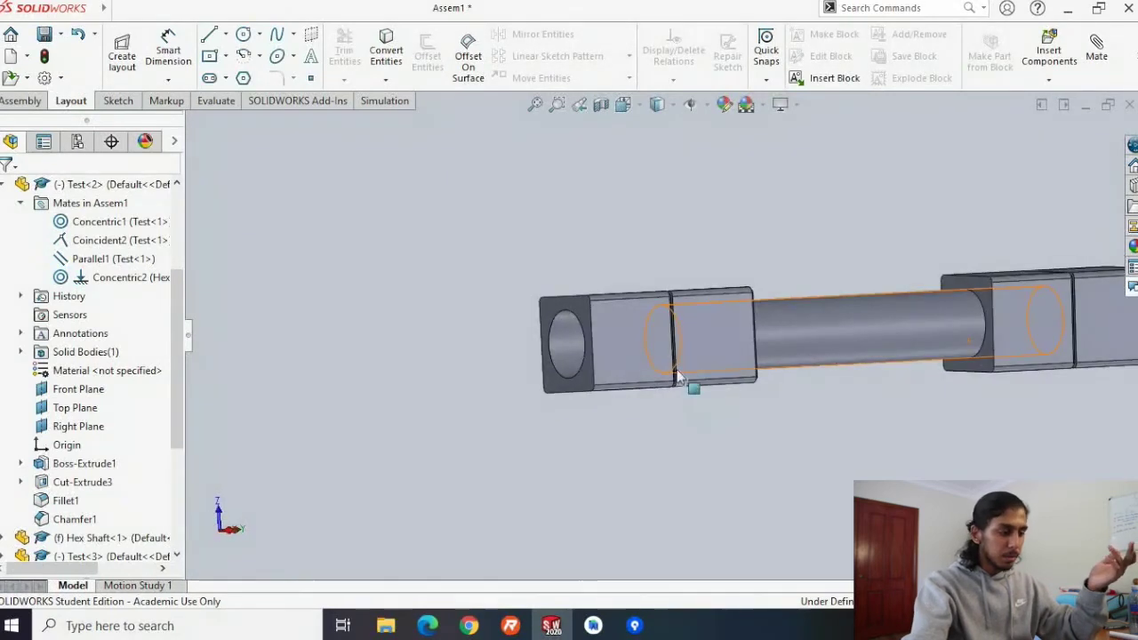
Slide the original Test pair along the fixed Hex Shaft and reposition the copied pair near the shaft's end
left_click_drag(739, 365, 884, 409)
middle_click_drag(885, 409, 856, 433)
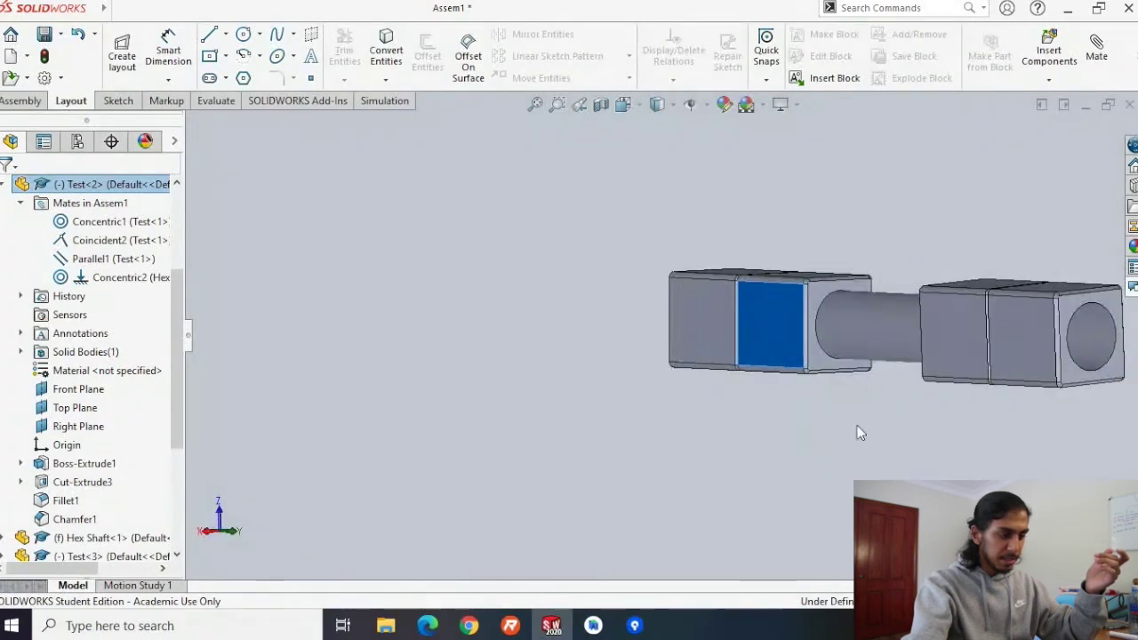
left_click_drag(1012, 356, 1010, 422)
middle_click_drag(1011, 422, 1044, 233)
scroll(866, 187, "down", 4)
middle_click_drag(454, 245, 646, 283)
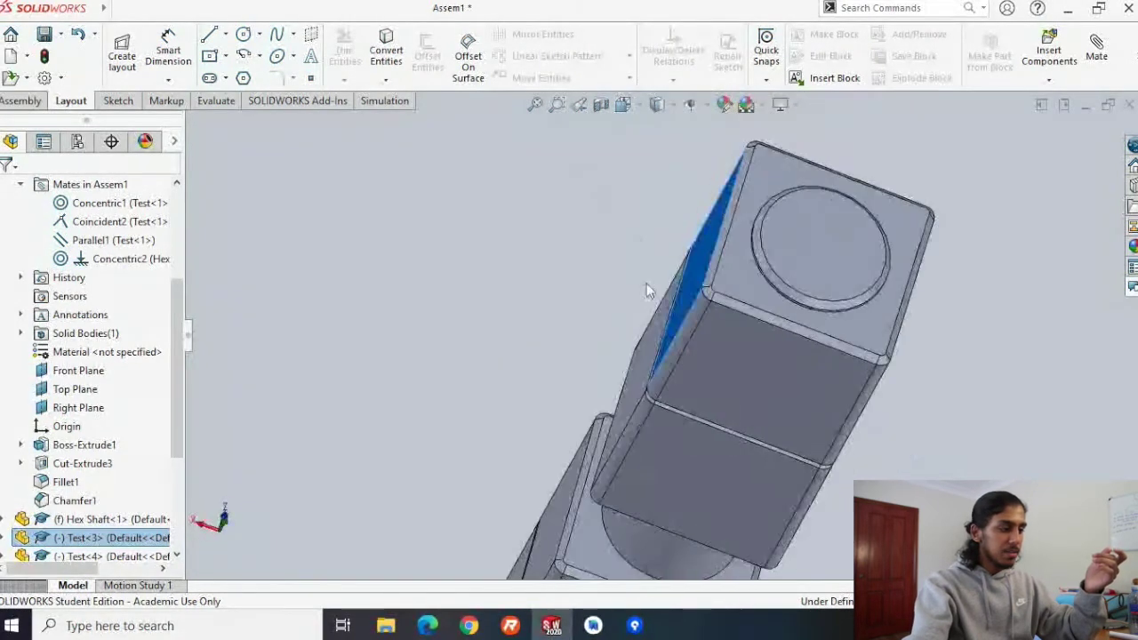
Mate the outer end face of the copied Test pair coincident with the adjacent Hex Shaft end face
left_click(743, 281)
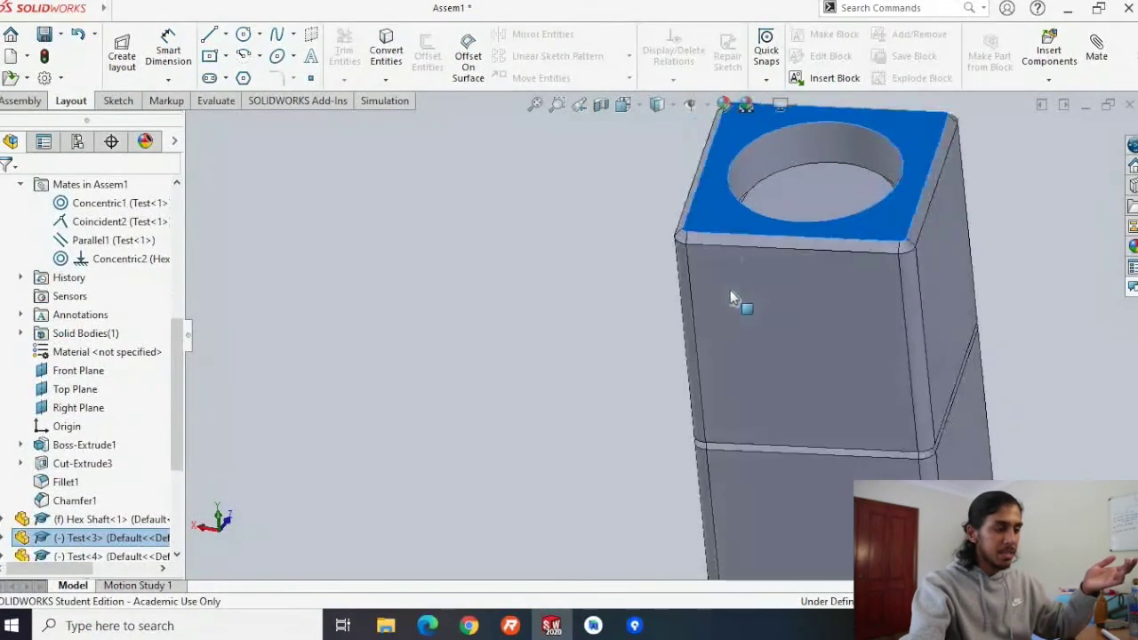
left_click_drag(742, 274, 747, 309)
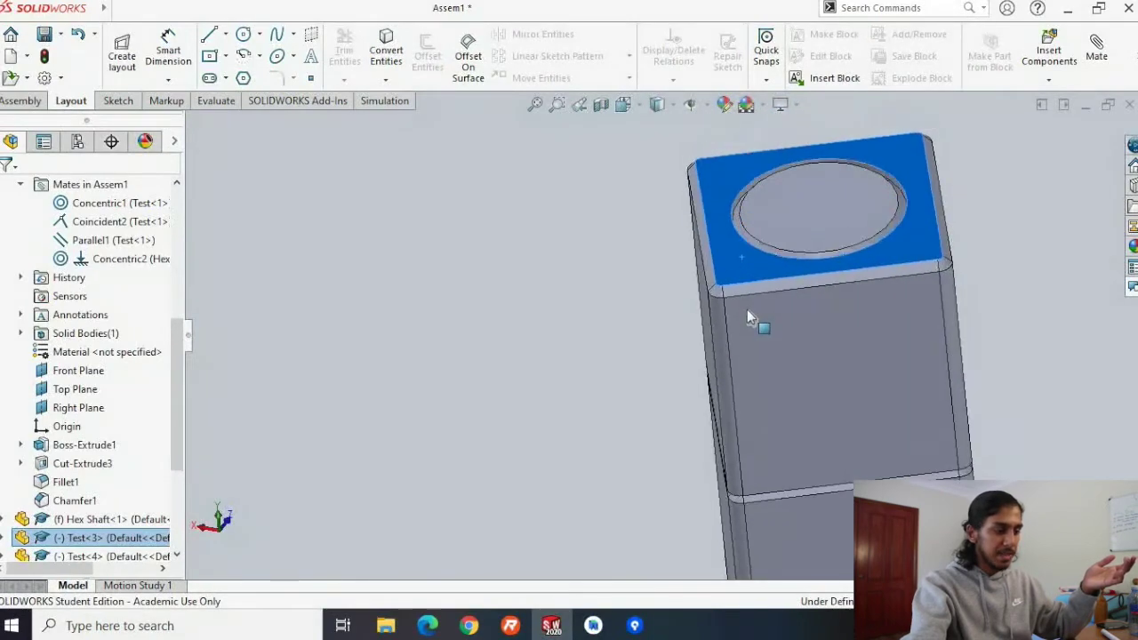
left_click(595, 297)
left_click(726, 265)
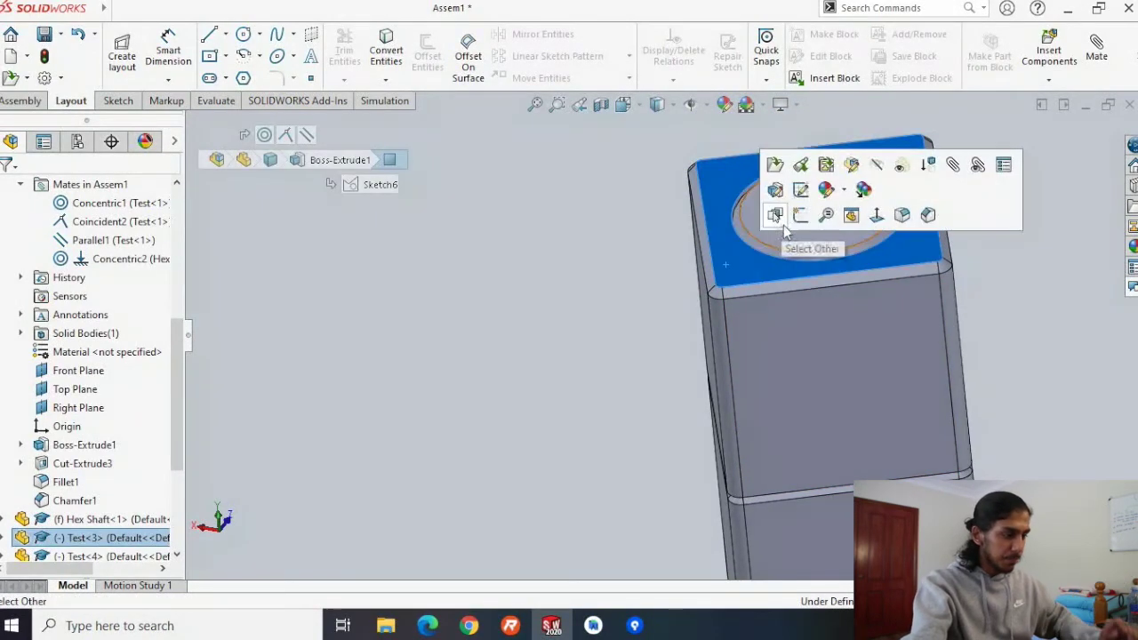
left_click(804, 225, "ctrl")
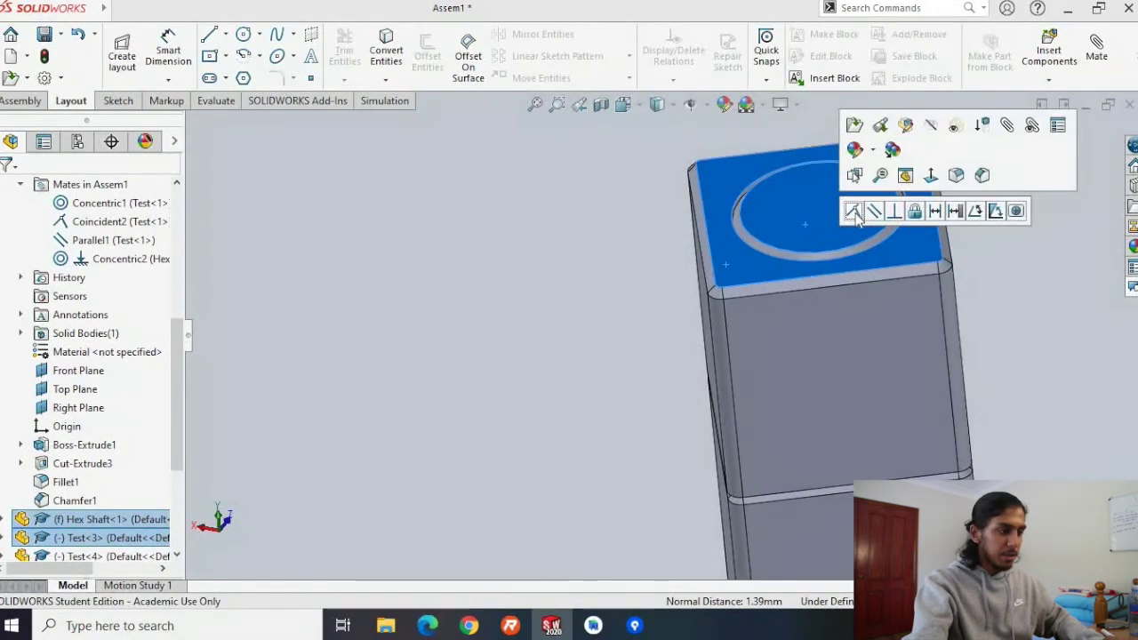
left_click(855, 213)
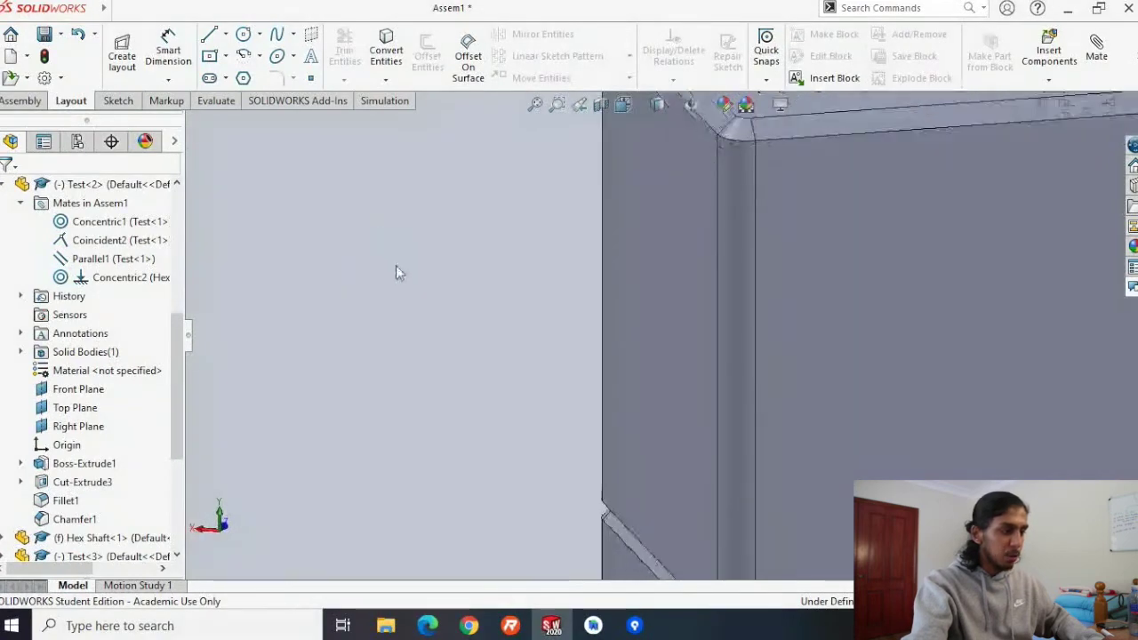
Drag the copied Test pair about the Hex Shaft to check its remaining freedom of movement
middle_click_drag(982, 272, 918, 304)
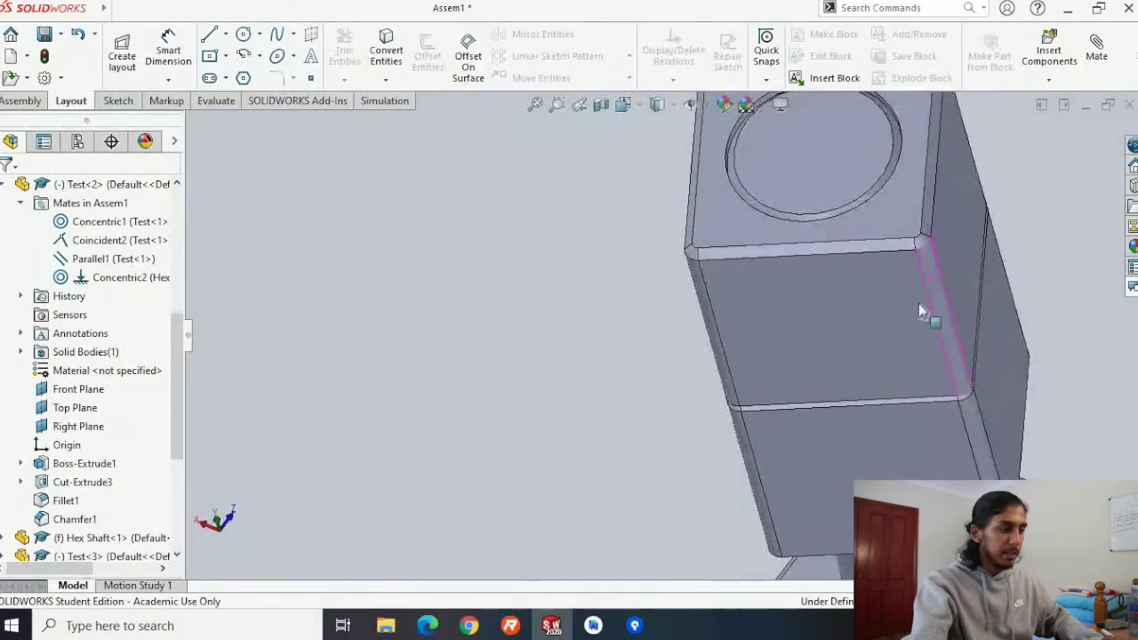
left_click(847, 175)
left_click(898, 221)
left_click(859, 140)
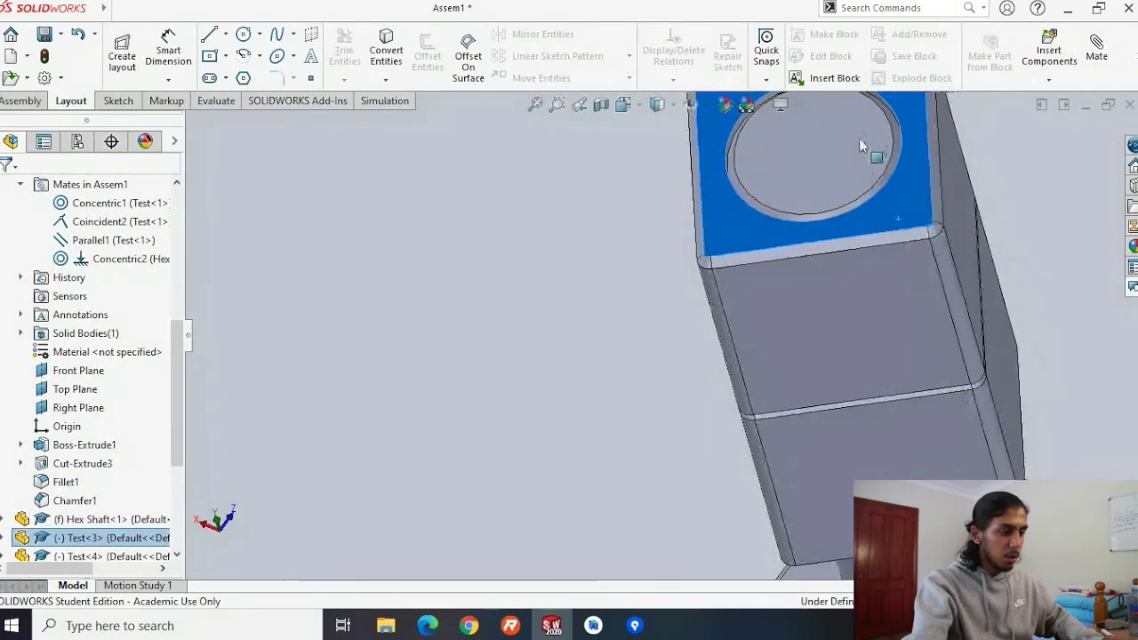
middle_click_drag(881, 149, 829, 184)
left_click_drag(829, 183, 901, 147)
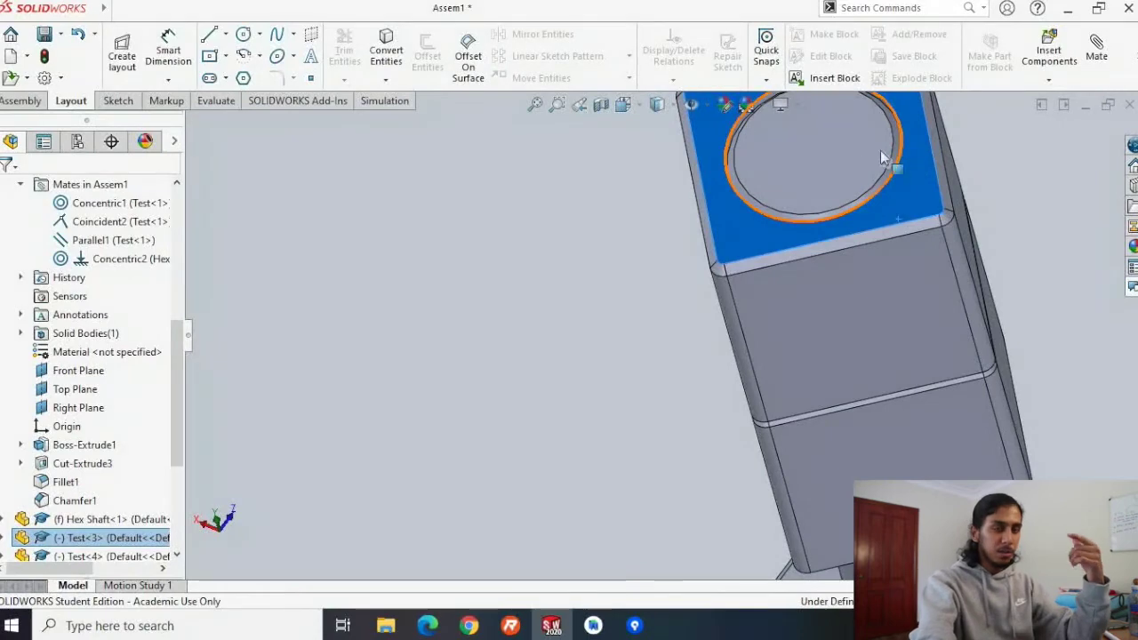
middle_click_drag(510, 329, 644, 296)
left_click_drag(573, 236, 840, 246)
right_click_drag(843, 254, 873, 312)
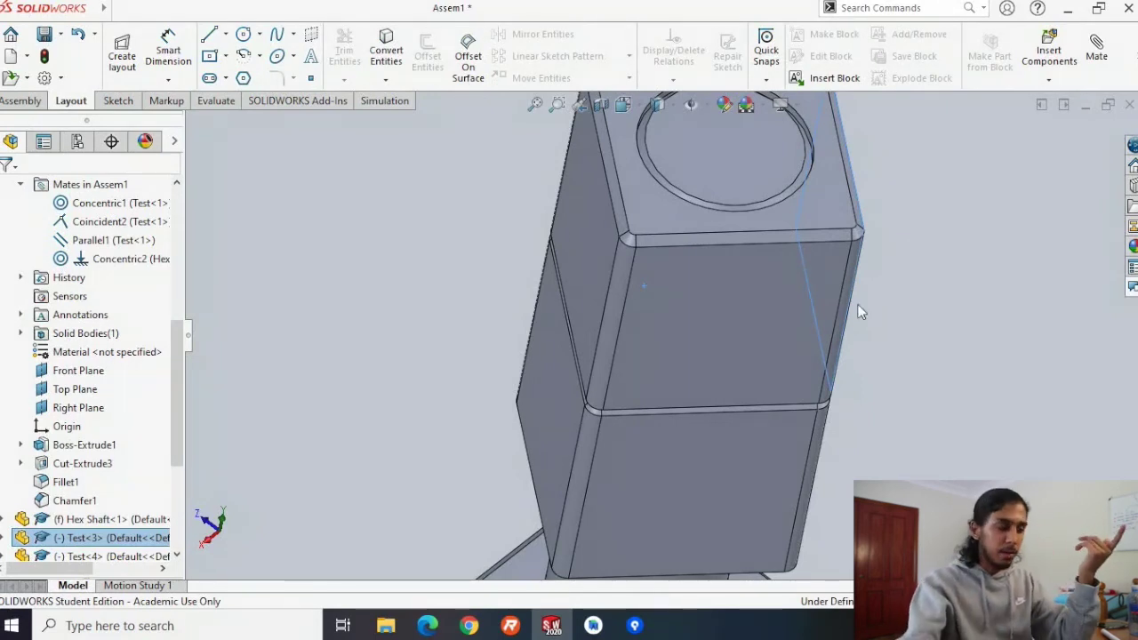
scroll(872, 302, "up", 3)
left_click_drag(713, 326, 668, 312)
Mate the outer end face of the original Test pair coincident with the Hex Shaft's opposite end face
middle_click_drag(427, 370, 409, 307)
middle_click_drag(647, 487, 633, 427)
scroll(637, 492, "up", 3)
scroll(627, 521, "down", 2)
middle_click_drag(510, 498, 667, 215)
left_click_drag(662, 215, 337, 267)
left_click(495, 282)
scroll(656, 249, "down", 3)
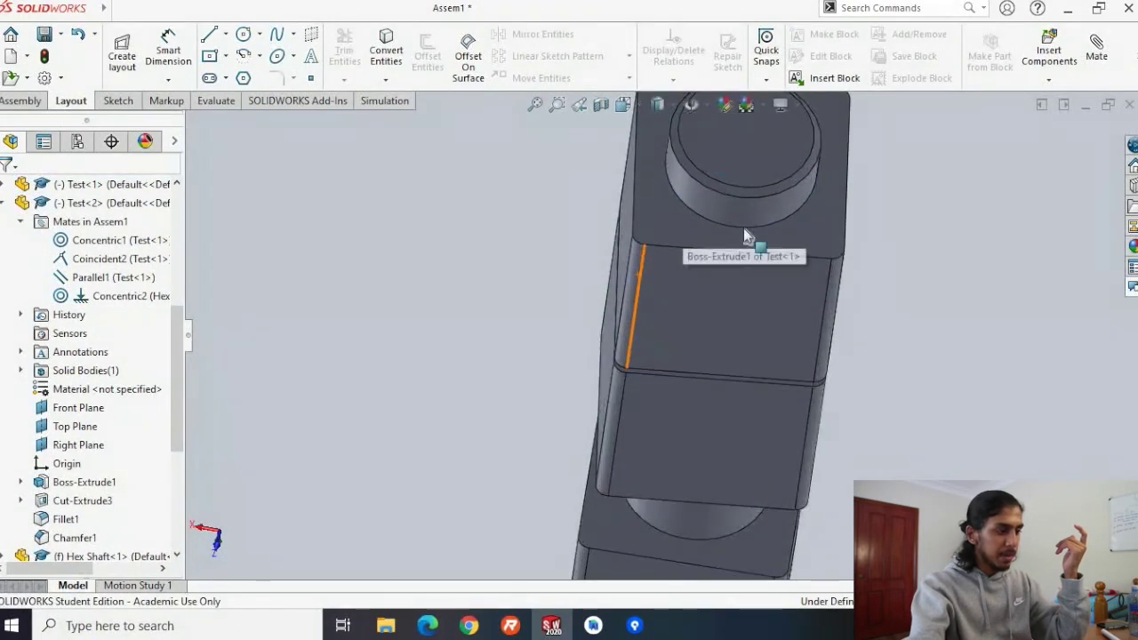
scroll(1002, 242, "up", 1)
middle_click_drag(1002, 242, 983, 289)
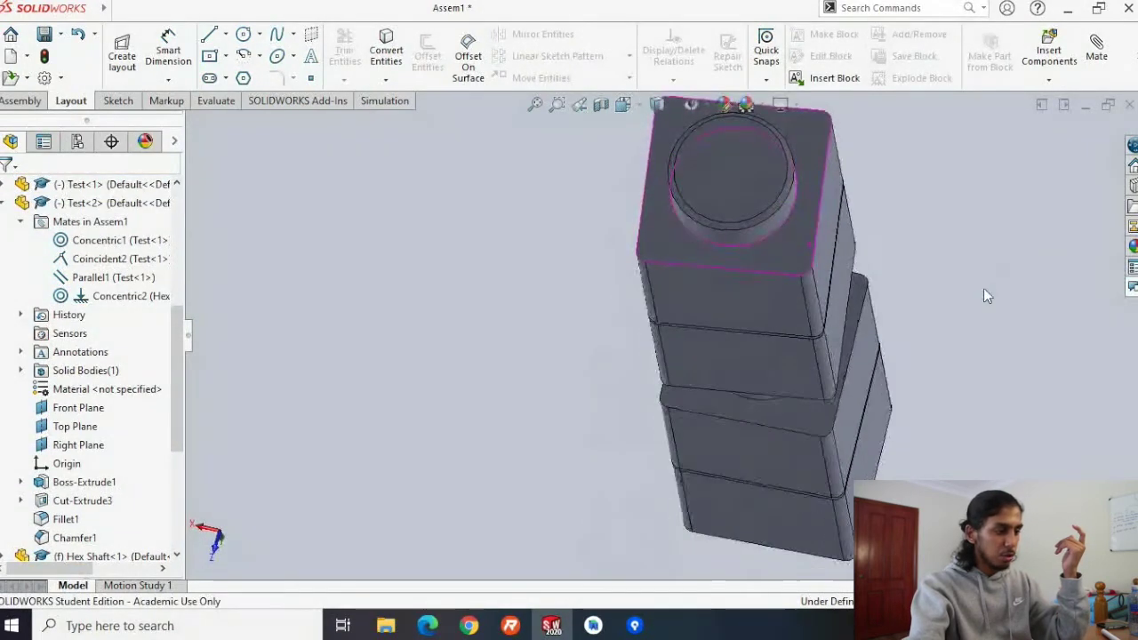
left_click(771, 181)
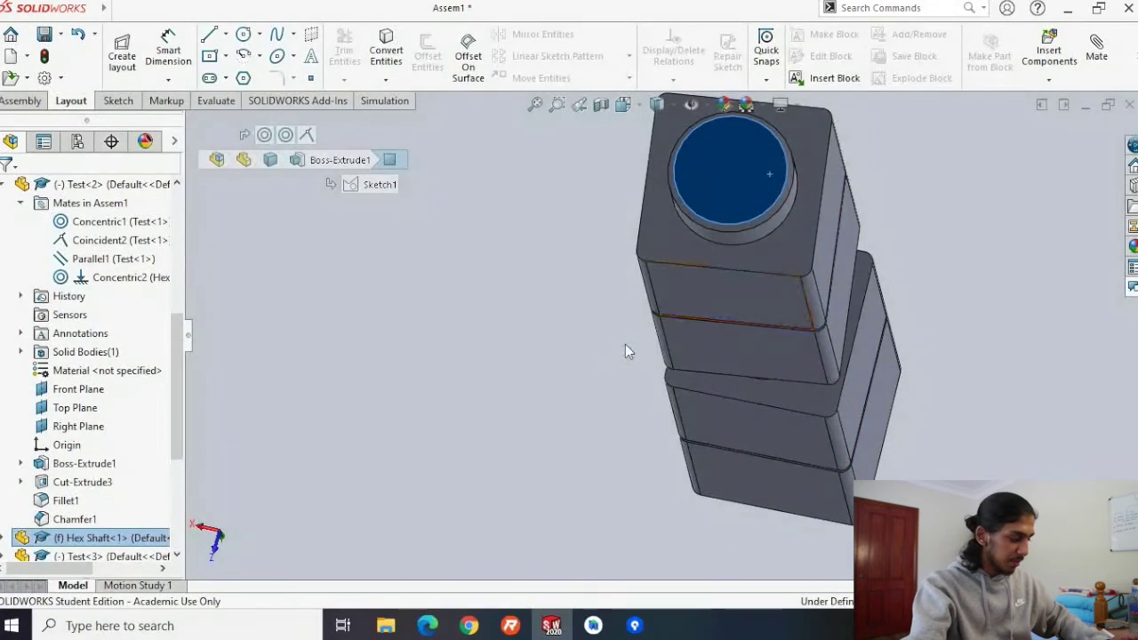
left_click(763, 264, "ctrl")
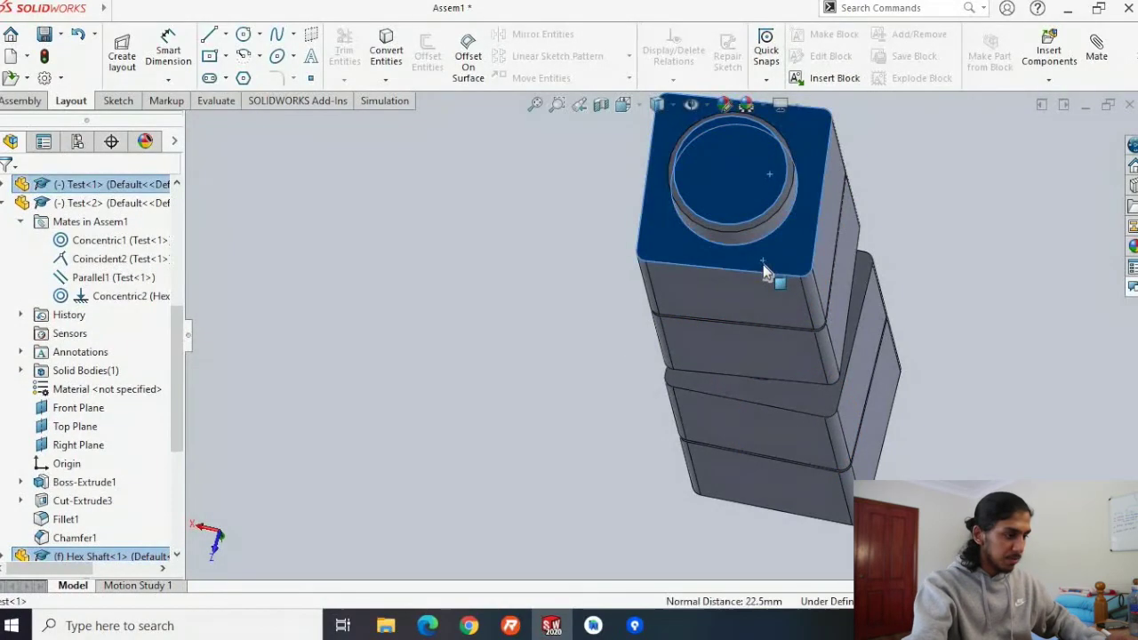
left_click(808, 246)
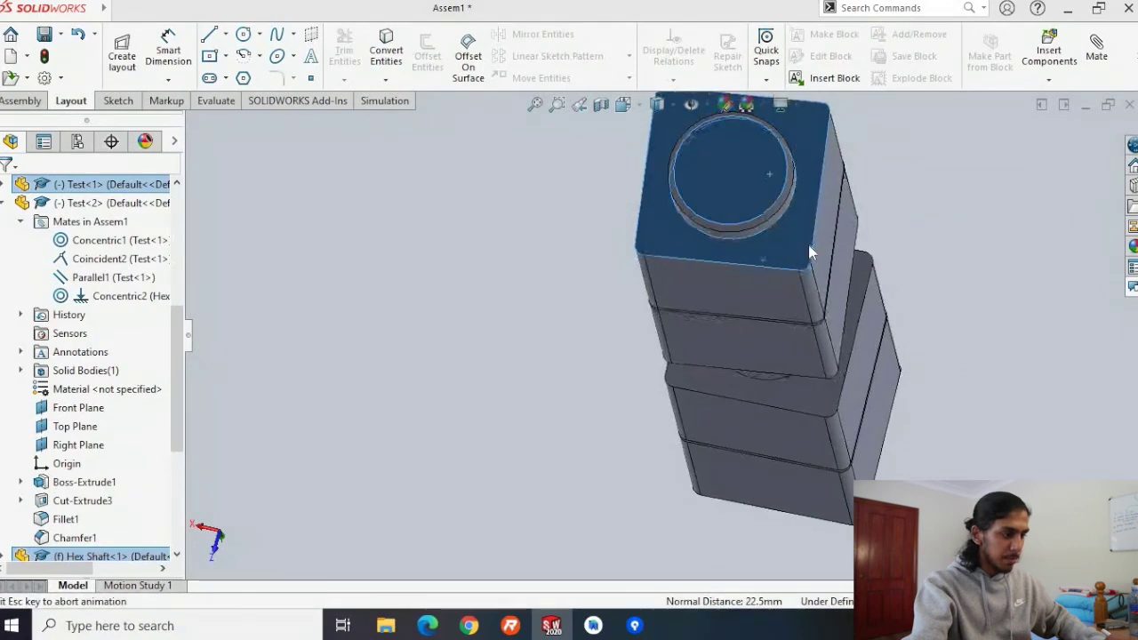
middle_click_drag(540, 224, 698, 307)
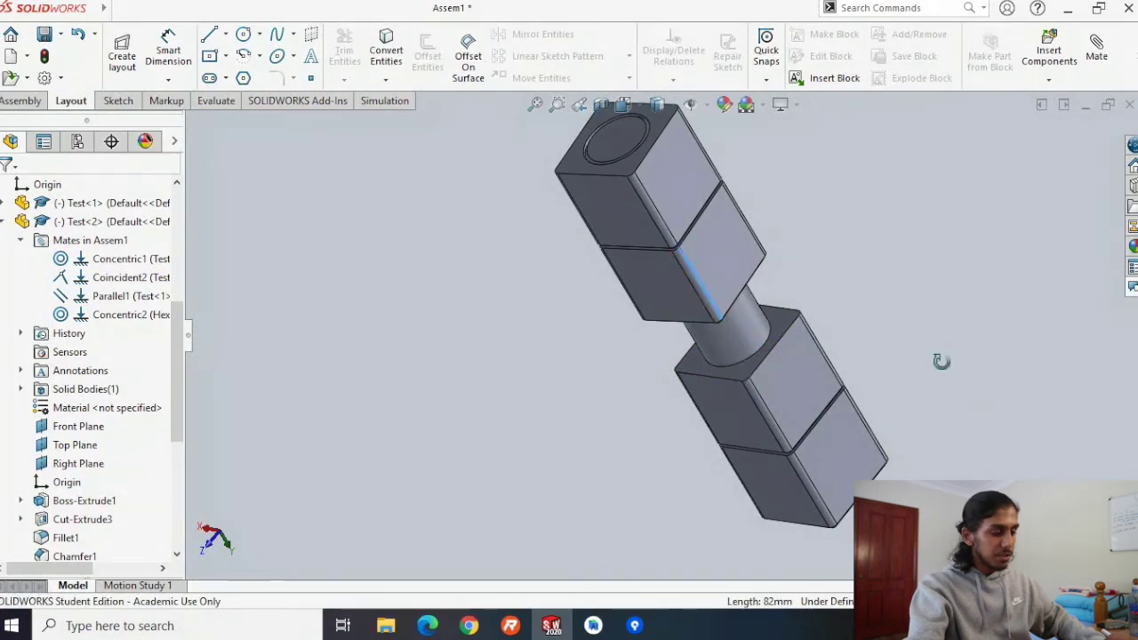
Drag both Test pairs around the Hex Shaft to check that each can still rotate independently
middle_click_drag(942, 361, 859, 322)
left_click(698, 257)
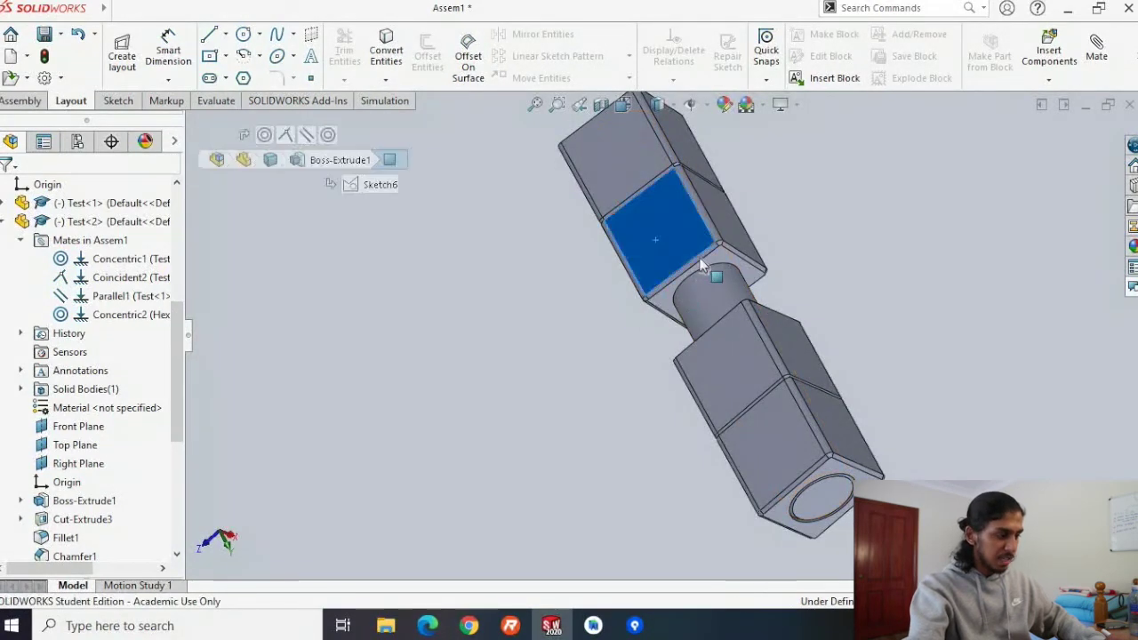
left_click_drag(700, 257, 713, 355)
left_click(713, 356)
left_click(655, 364)
left_click_drag(723, 389, 668, 363)
left_click_drag(669, 201, 725, 367)
left_click_drag(720, 408, 792, 299)
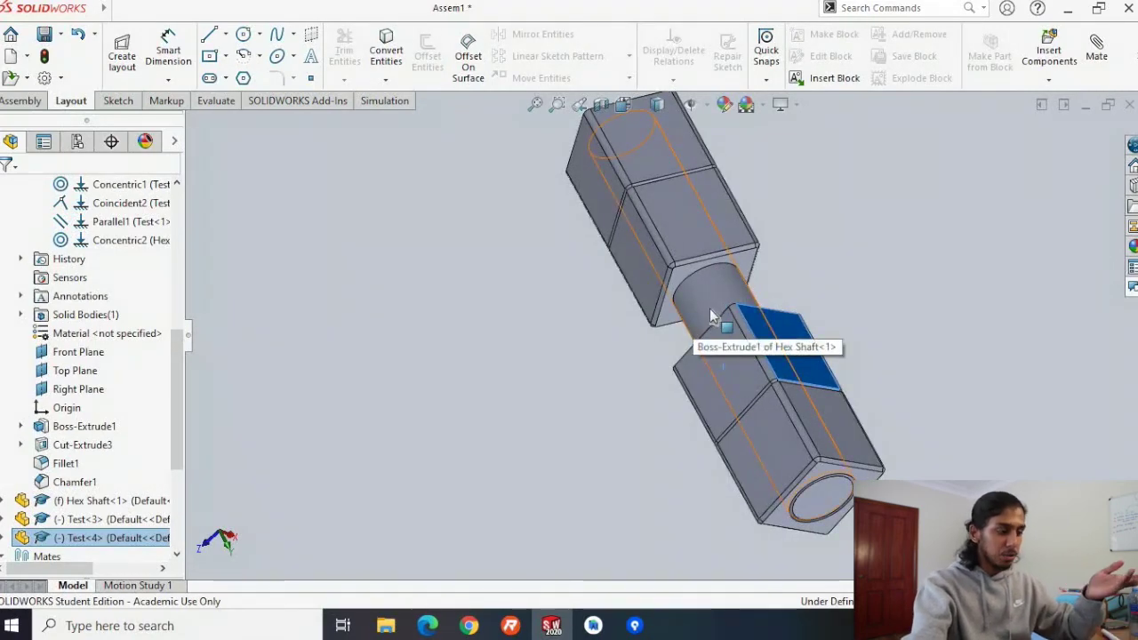
Fix the outer Test block of the copied pair in place and test both pairs' remaining rotation about the Hex Shaft
middle_click_drag(639, 396, 716, 378)
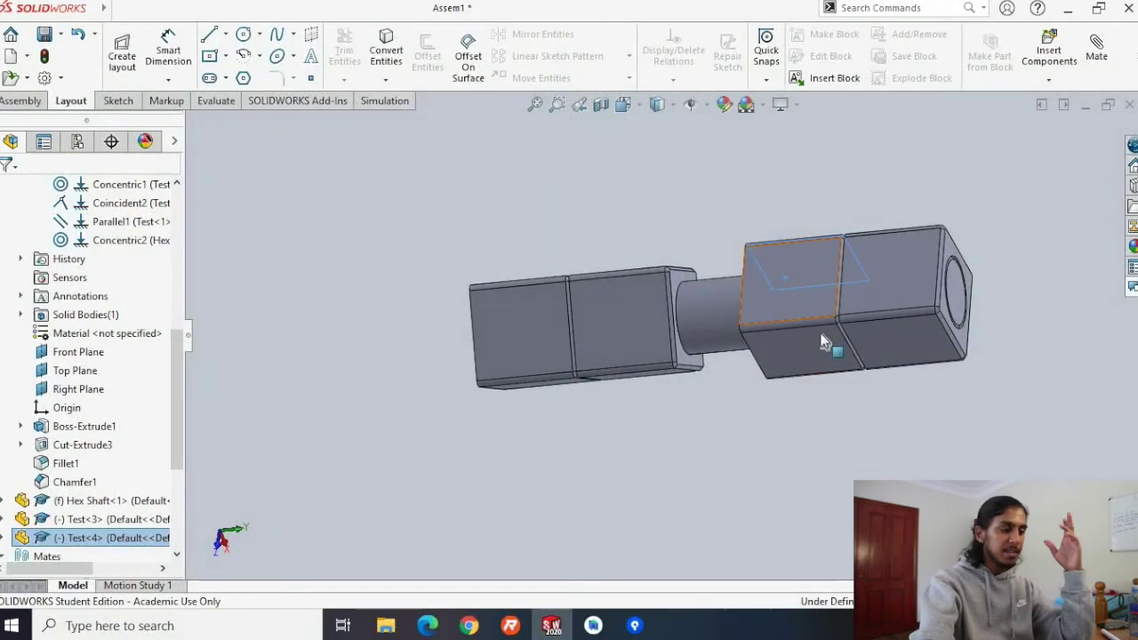
right_click(864, 277)
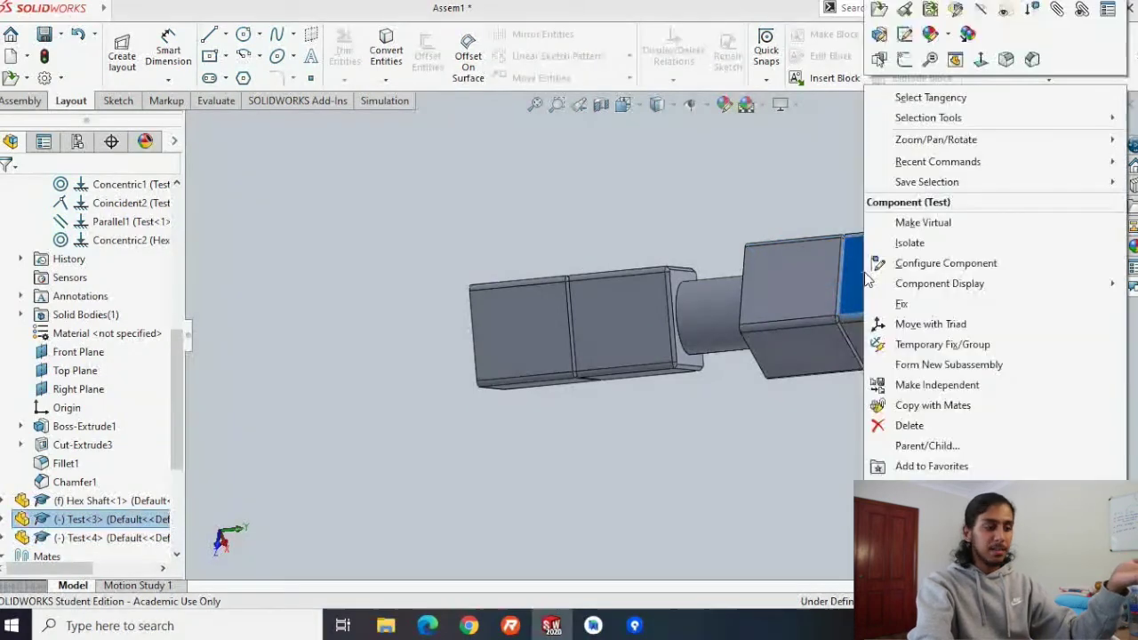
left_click(951, 307)
left_click_drag(891, 274, 938, 312)
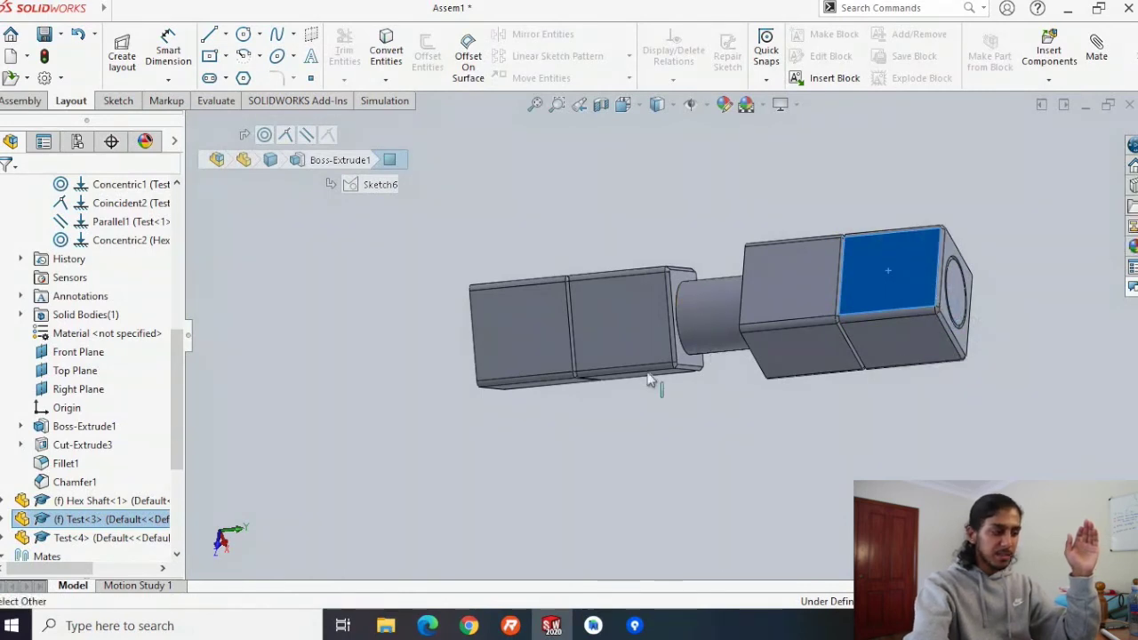
left_click_drag(650, 317, 761, 273)
Add a parallel mate between side faces of the inner Test blocks of the copied and original pairs
left_click(767, 267)
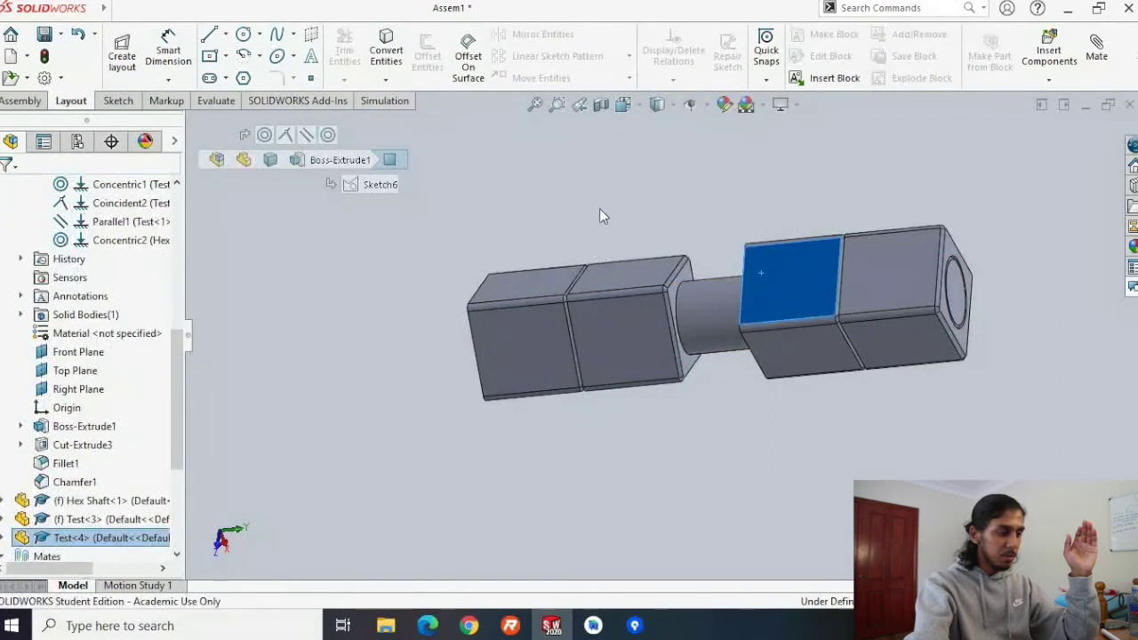
middle_click_drag(595, 289, 626, 288)
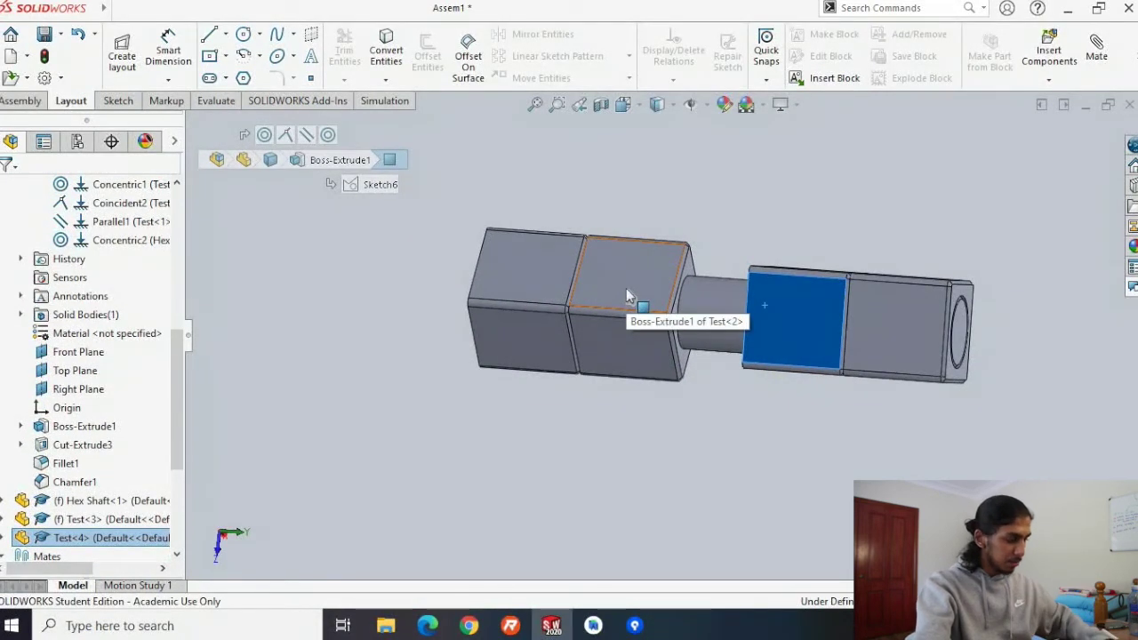
left_click(626, 288, "ctrl")
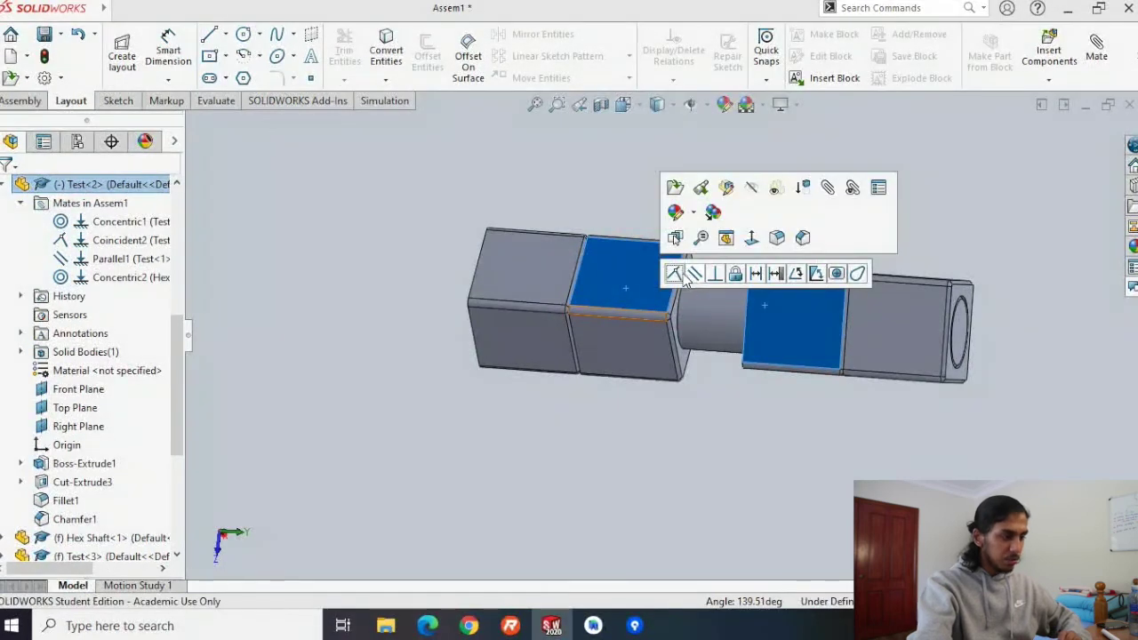
left_click(695, 275)
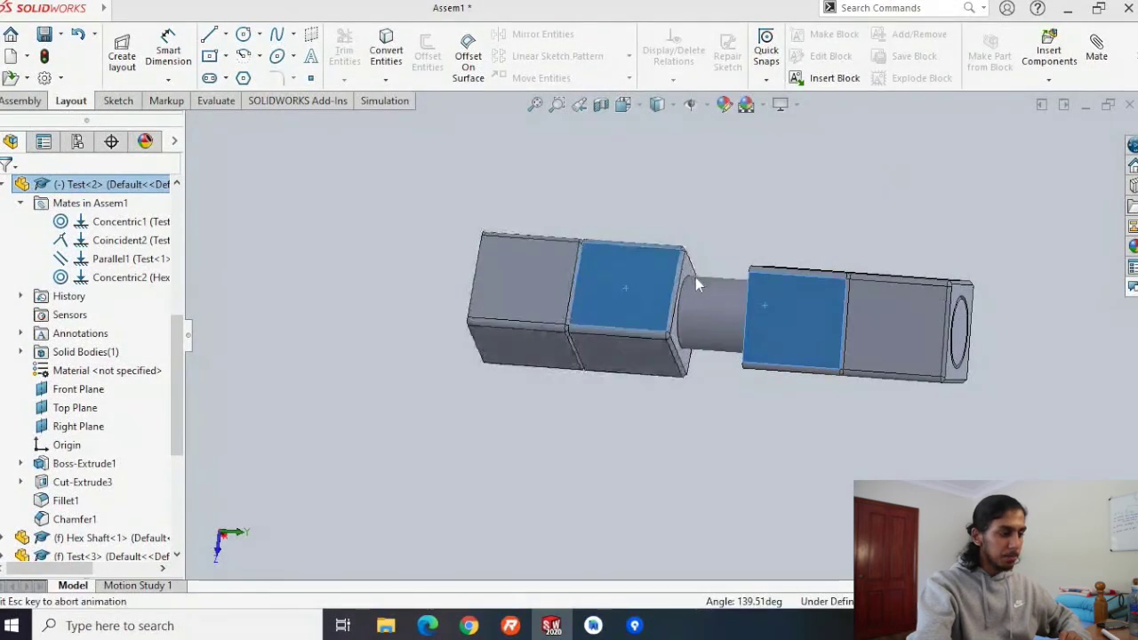
Try dragging the copied pair's blocks to check for remaining movement, and inspect the alignment of the whole assembly
middle_click_drag(724, 437, 721, 304)
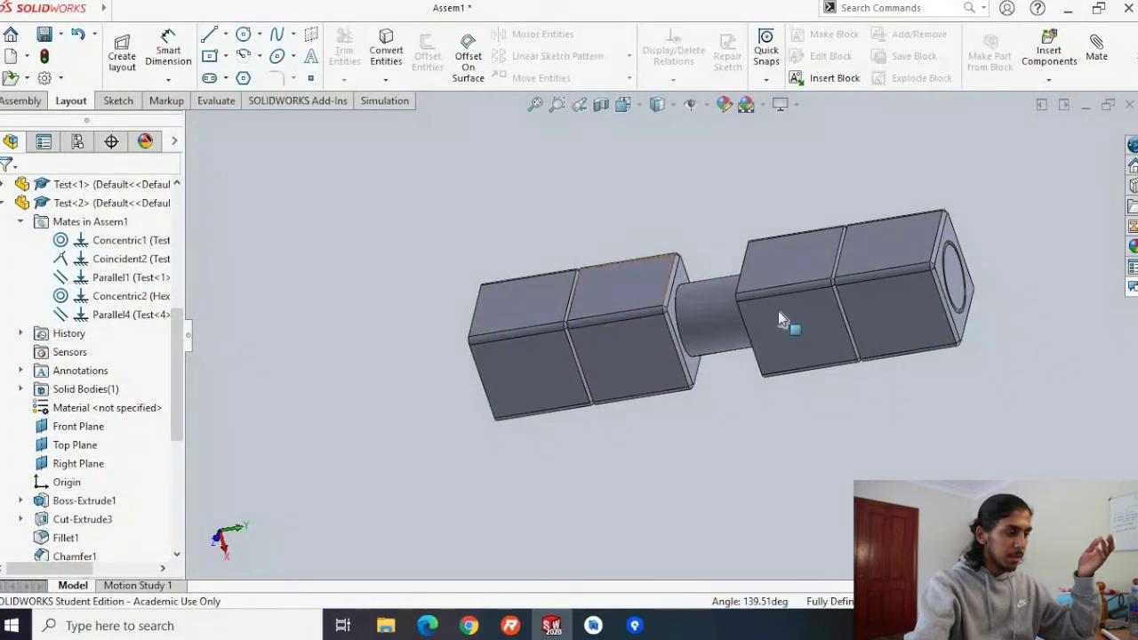
left_click_drag(779, 317, 730, 197)
left_click(758, 258)
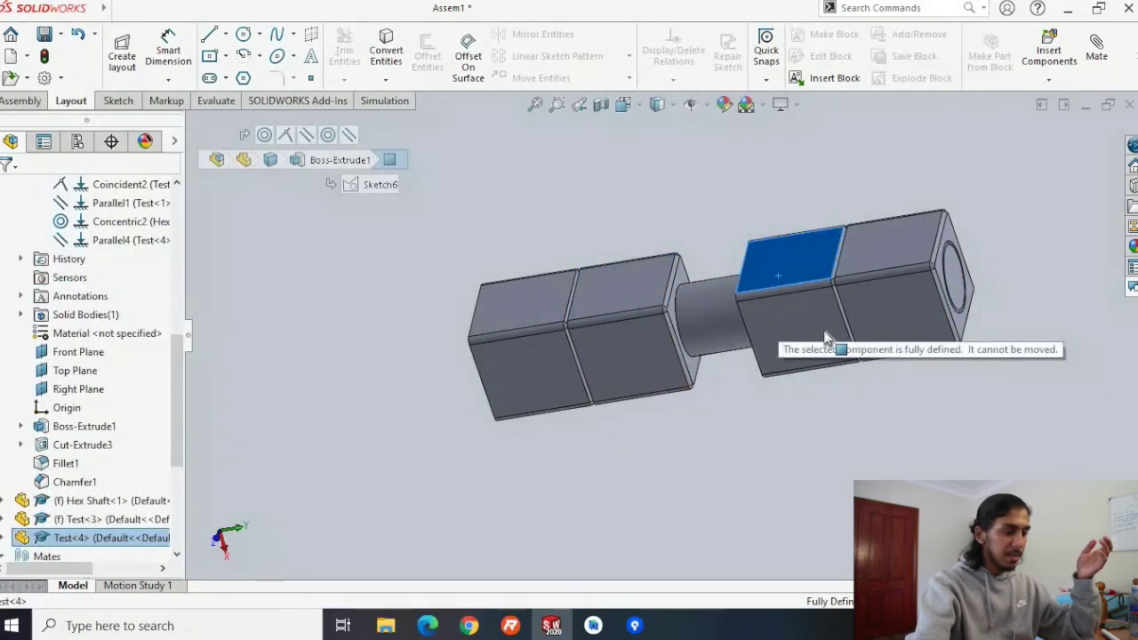
left_click_drag(877, 251, 995, 315)
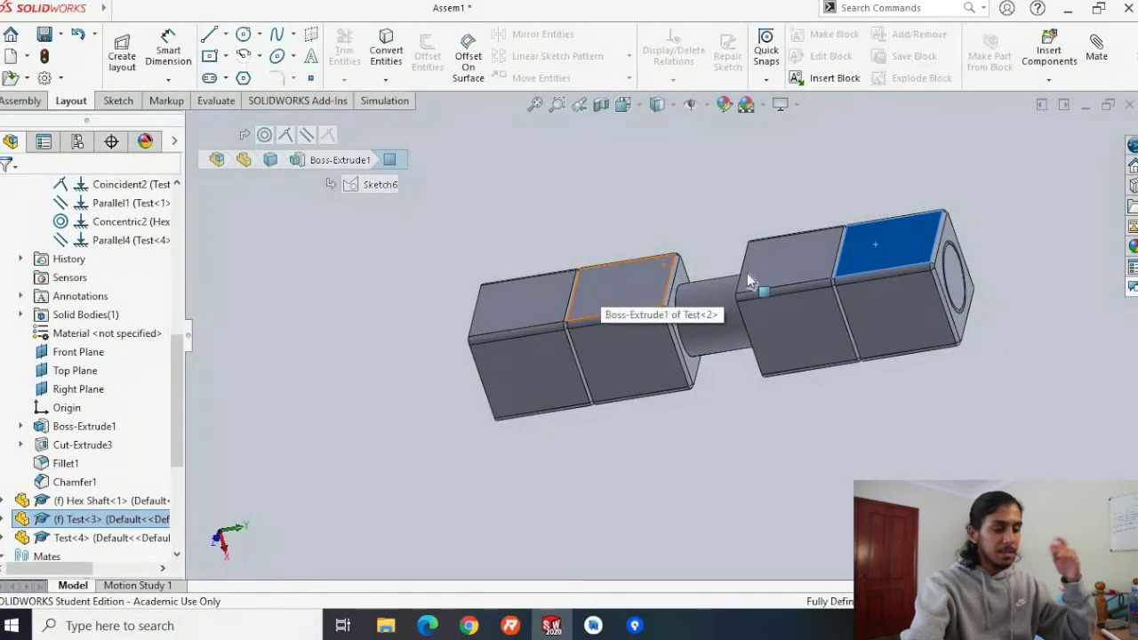
middle_click_drag(863, 436, 859, 133)
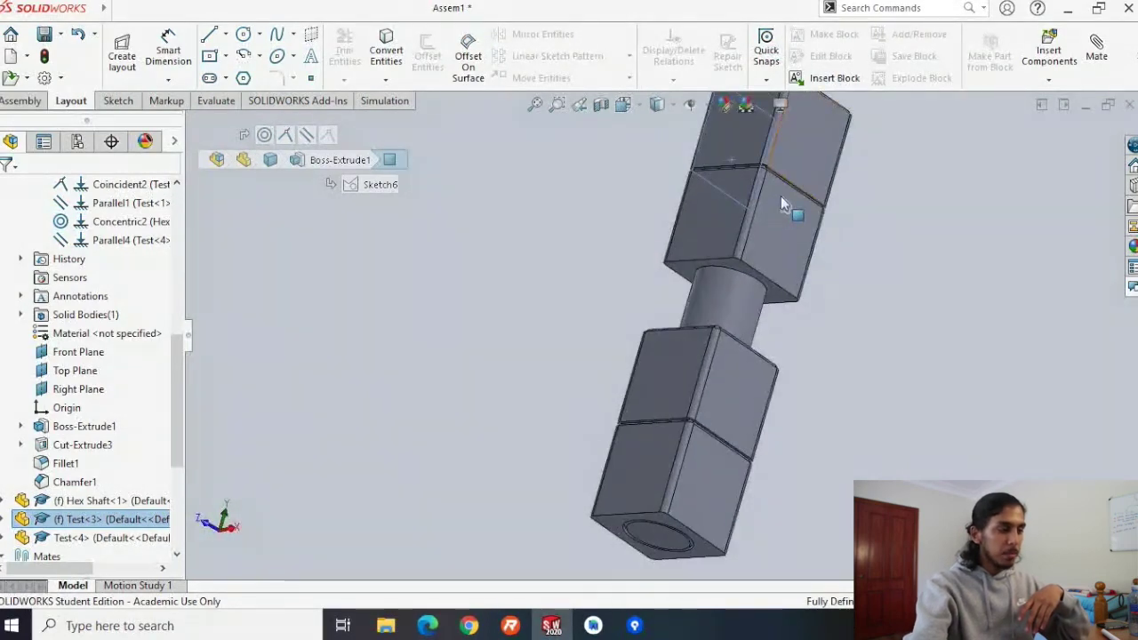
scroll(782, 197, "up", 2)
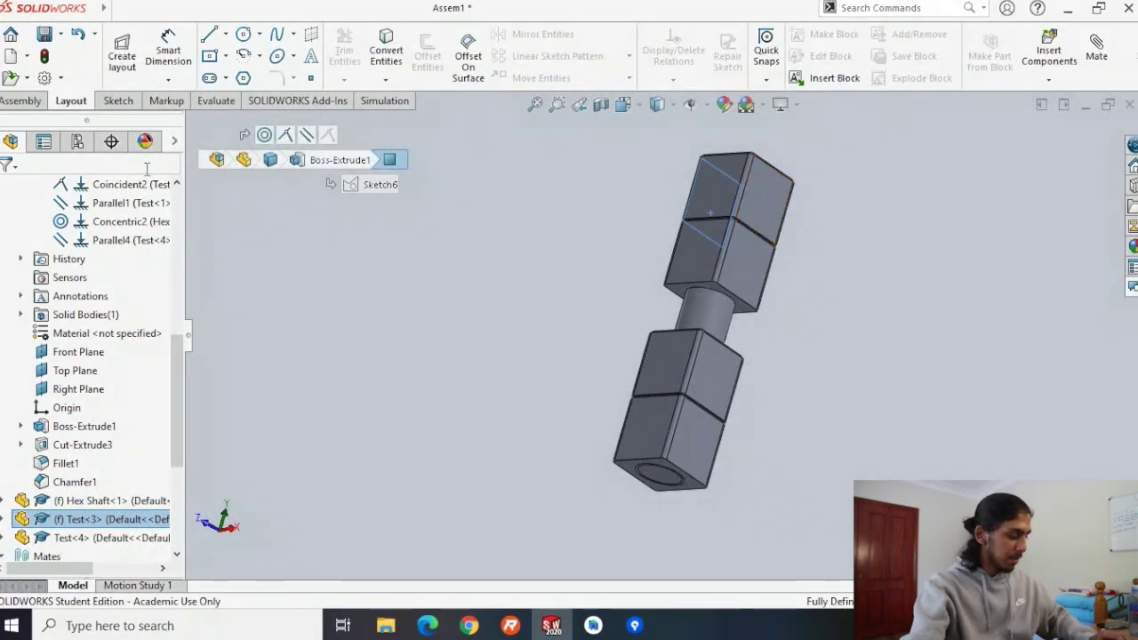
Start saving the assembly and go up from the Parts folder to its parent SolidWorks folder
key("ctrl+s")
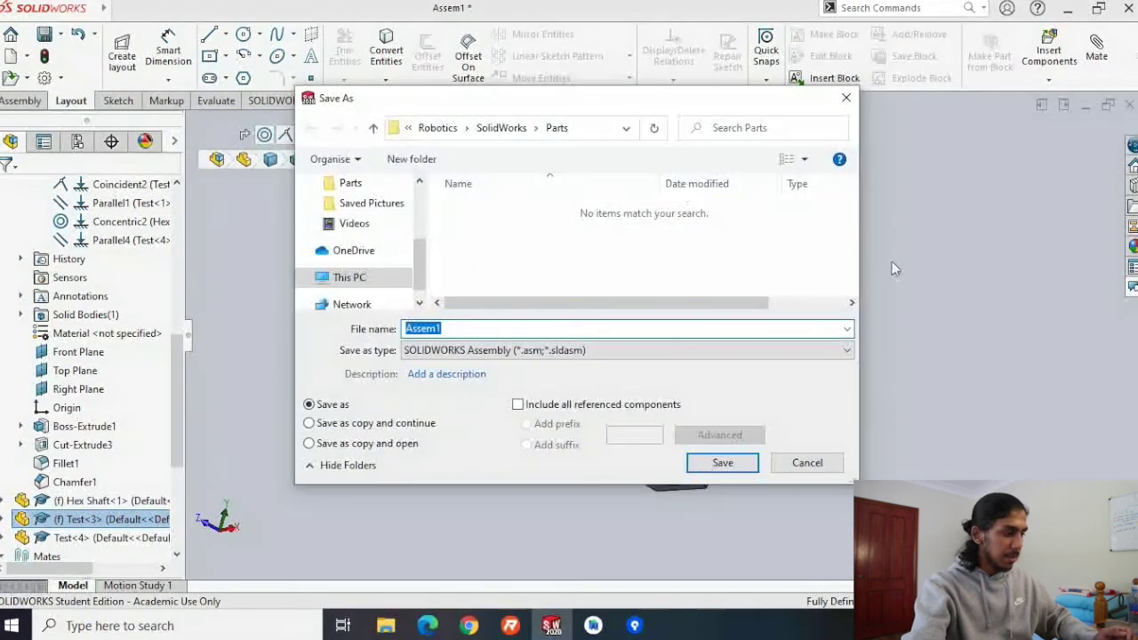
scroll(349, 218, "down", 1)
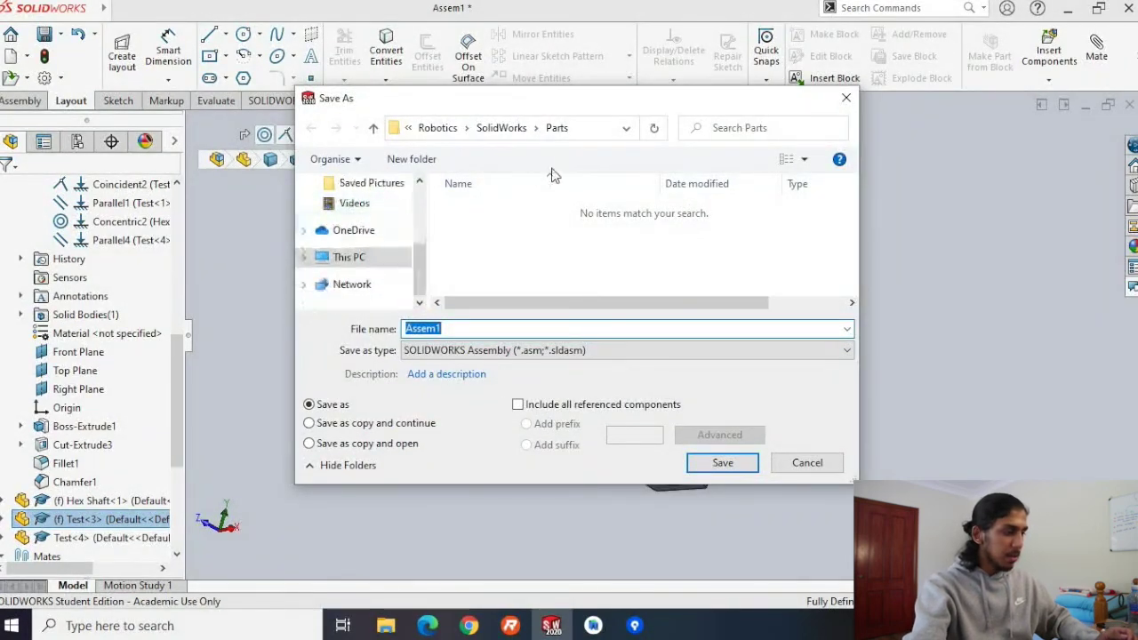
left_click(511, 132)
left_click(466, 128)
left_click(444, 127)
left_click(445, 127)
double_click(500, 228)
Create a folder named Assemblies inside the SolidWorks folder
right_click(502, 227)
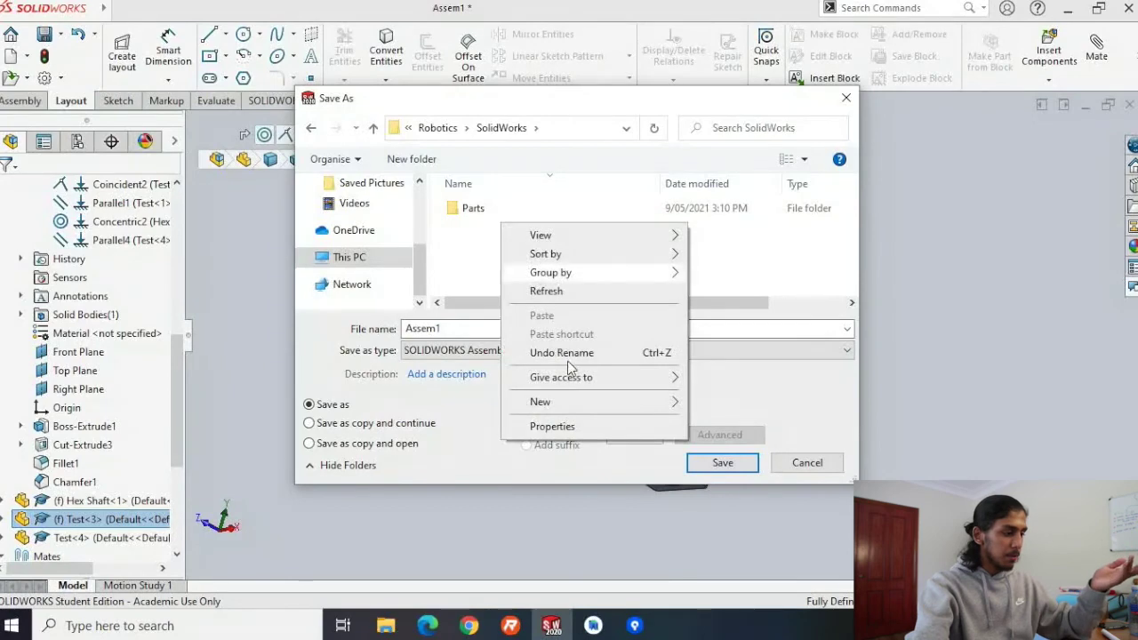
mouse_move(667, 402)
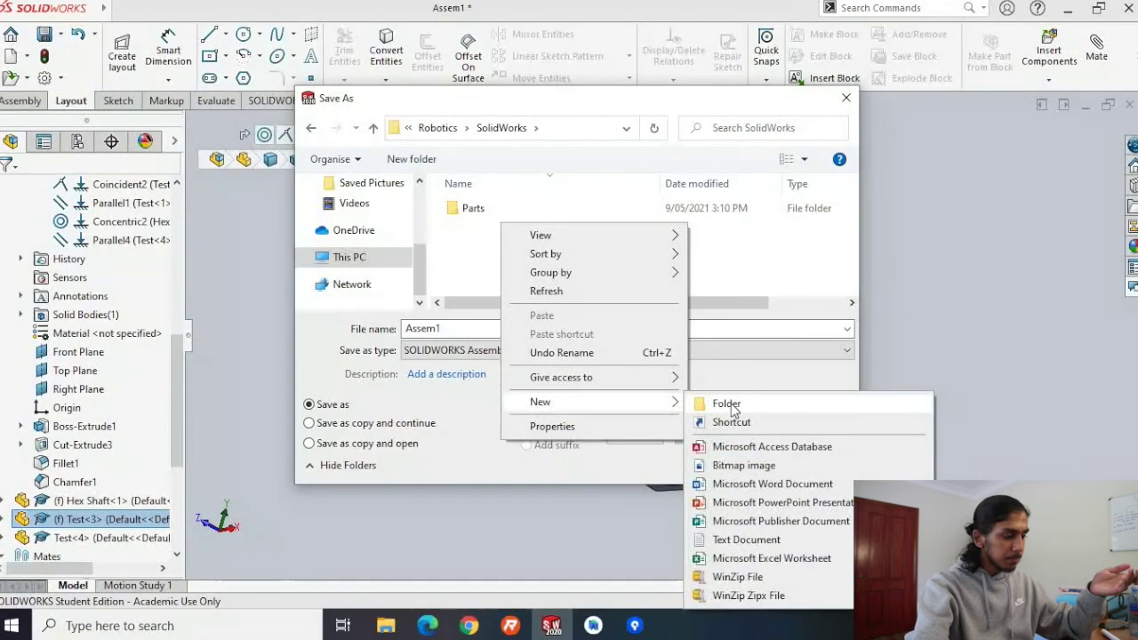
left_click(722, 405)
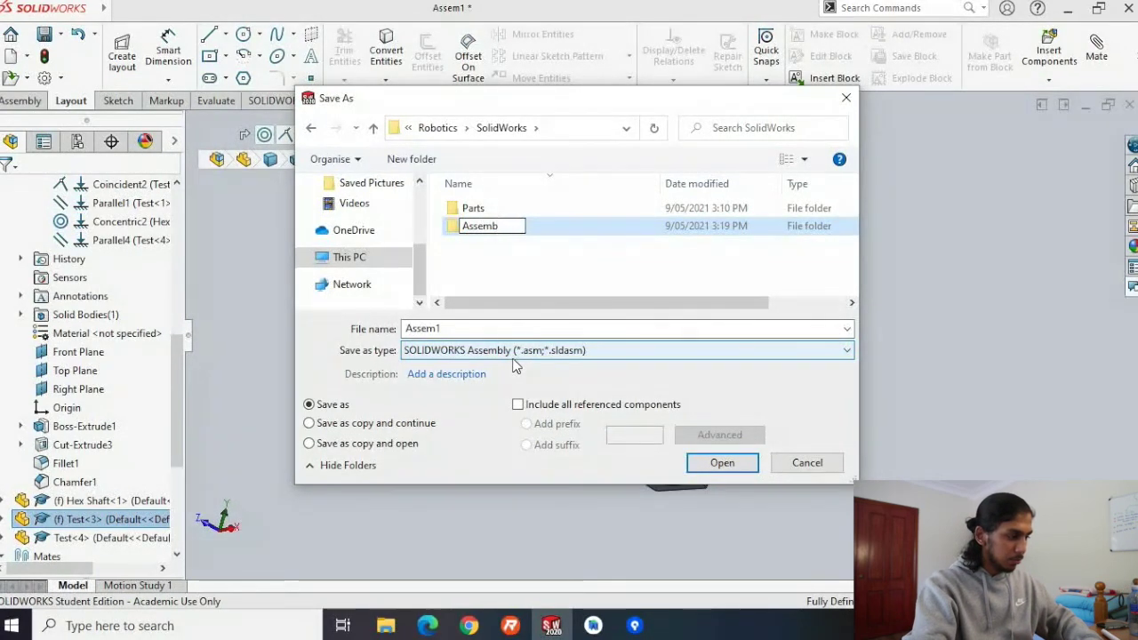
type("l")
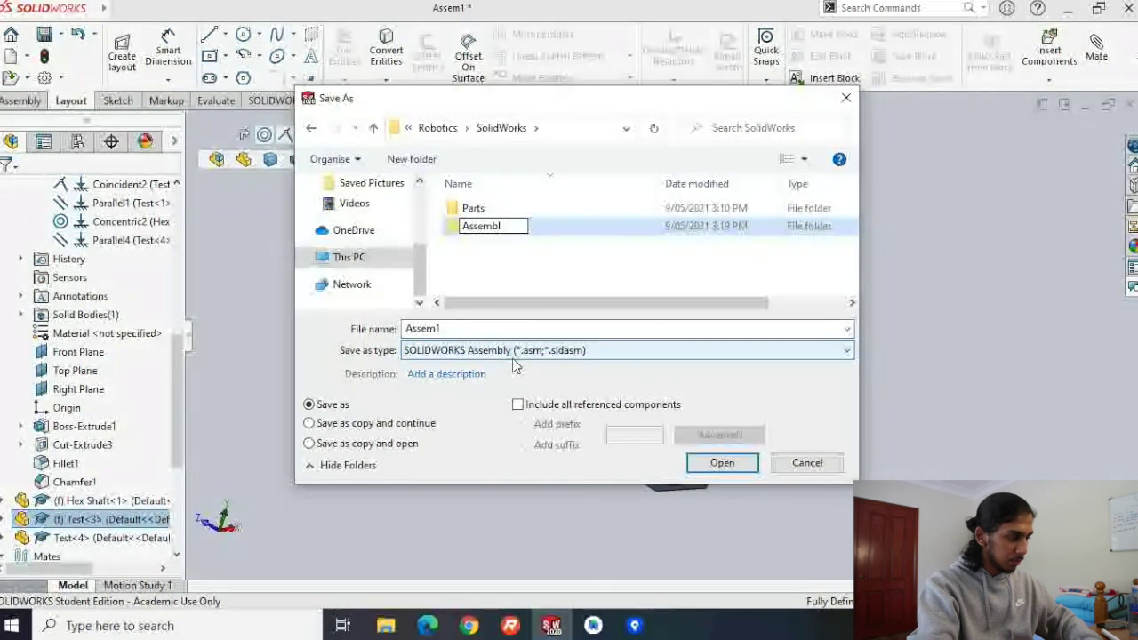
type("ies")
key("Return")
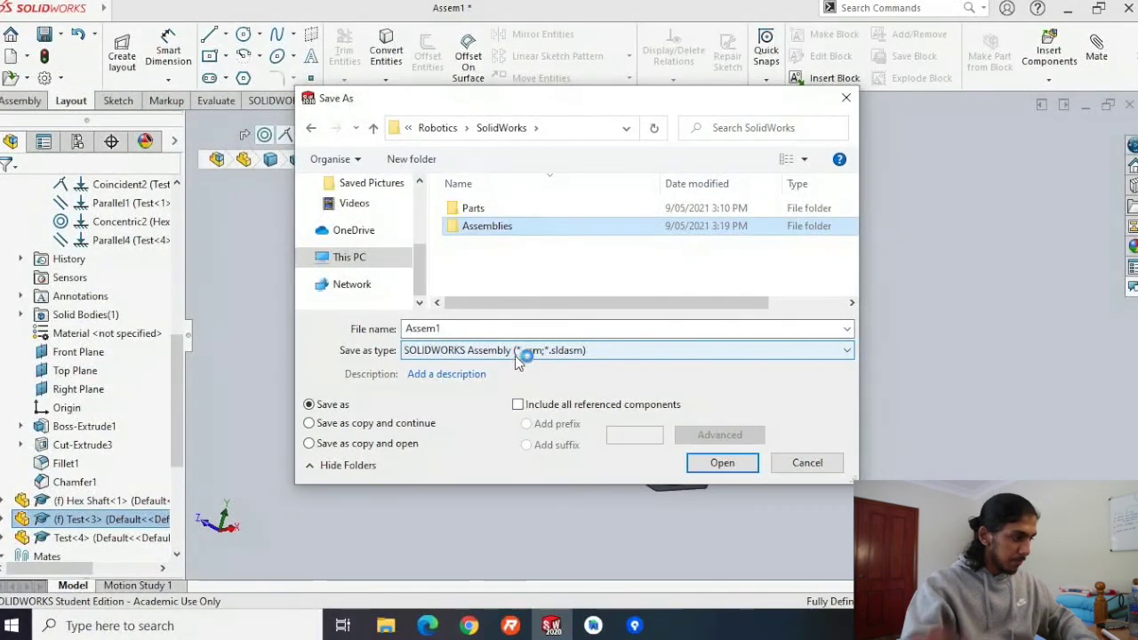
Save the assembly as Assem1 in the Assemblies folder, using the SOLIDWORKS Assembly file type
double_click(650, 226)
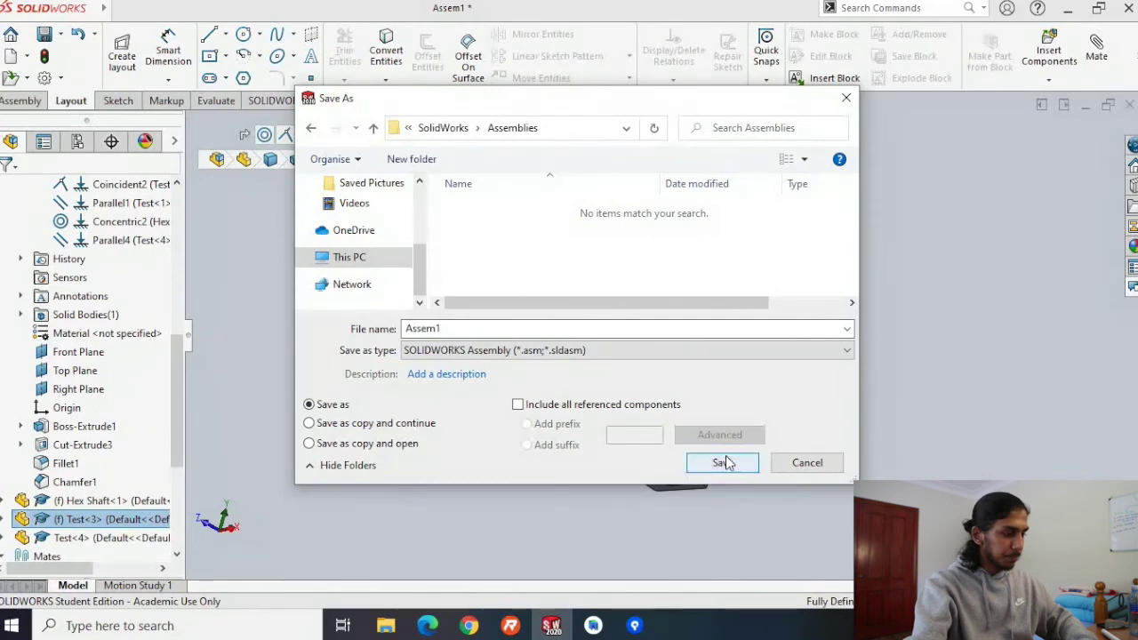
left_click(722, 463)
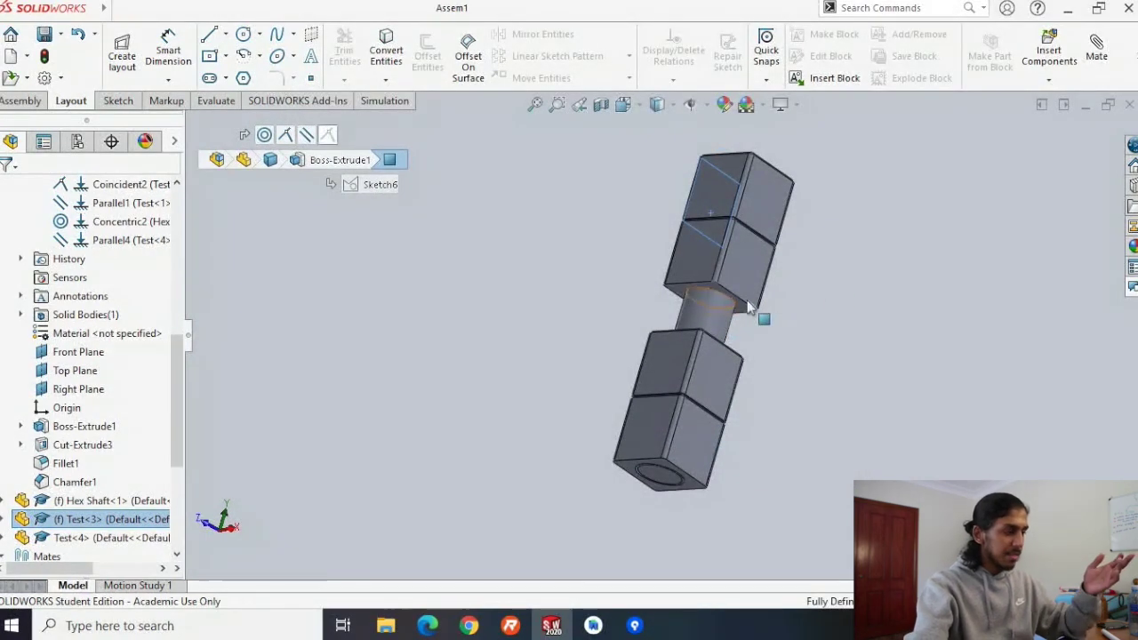
middle_click_drag(832, 292, 664, 242)
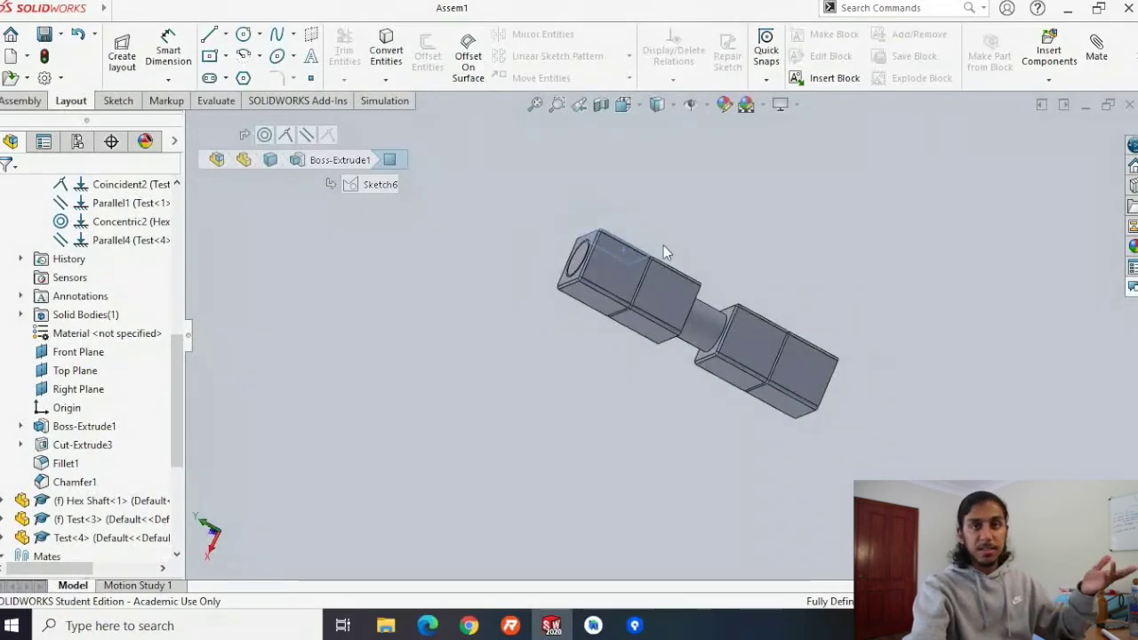
middle_click_drag(613, 382, 595, 245)
middle_click_drag(874, 416, 820, 422)
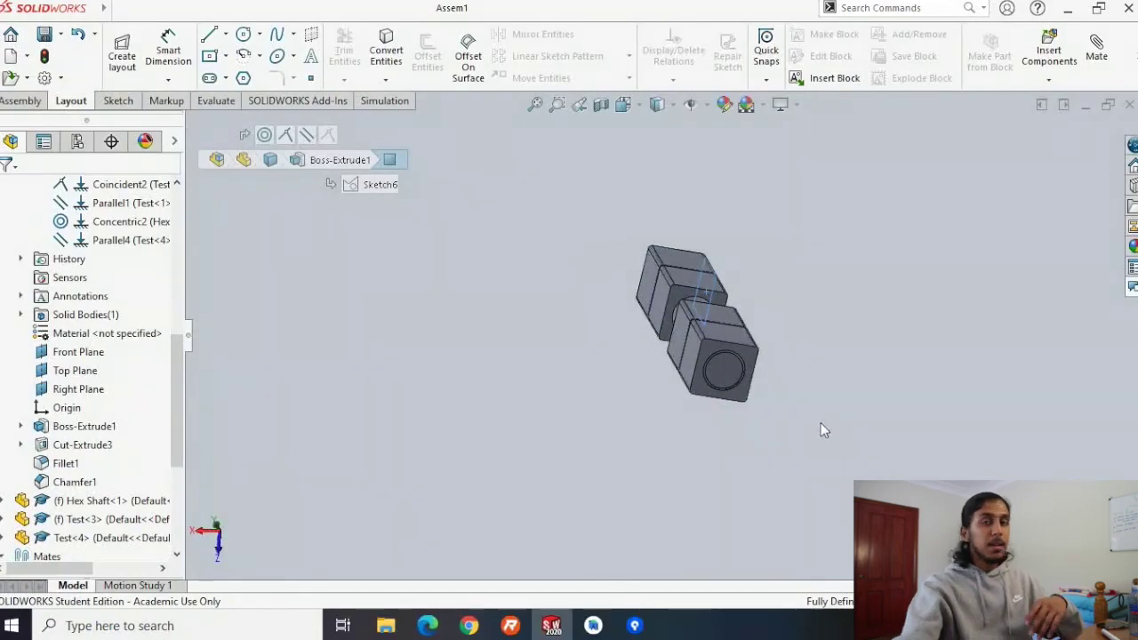